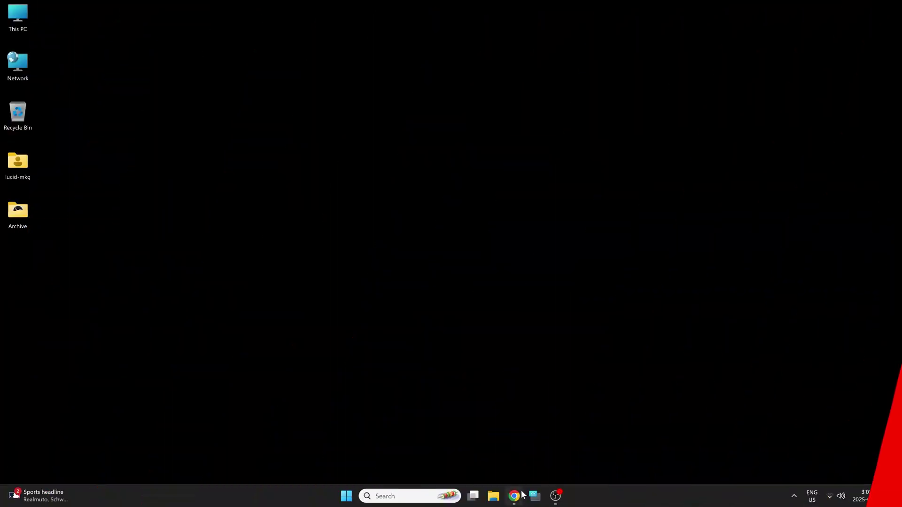
Switch to Chrome and open the Windows CPU download page for Brain Builder for AITRIOS v.25.04.
click(522, 495)
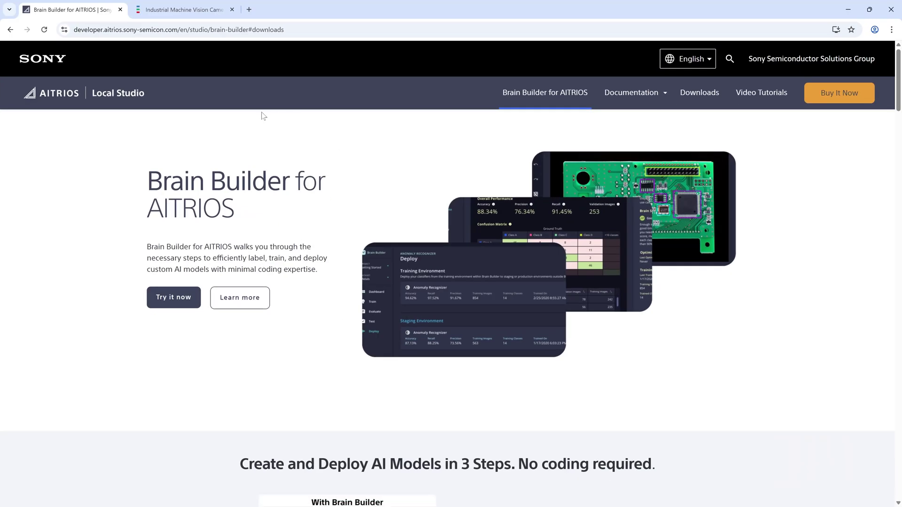
drag(148, 172, 378, 214)
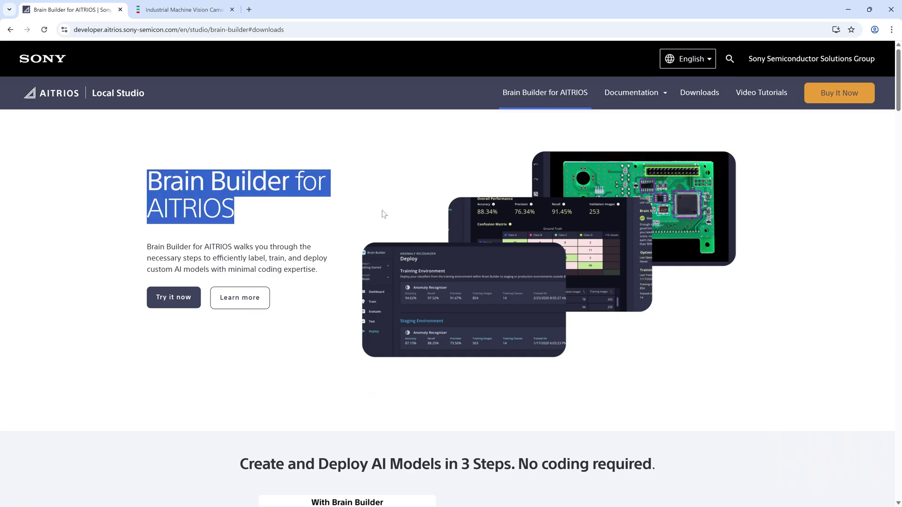
click(152, 312)
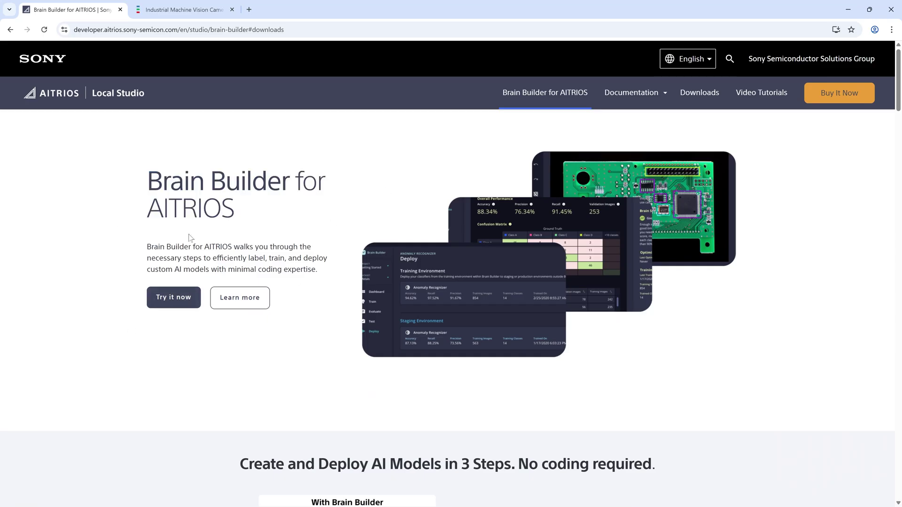
click(177, 297)
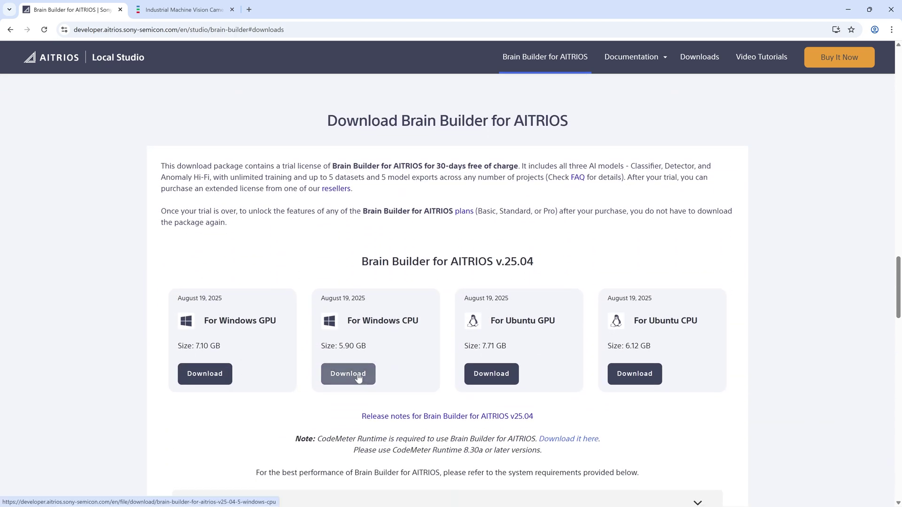
click(358, 376)
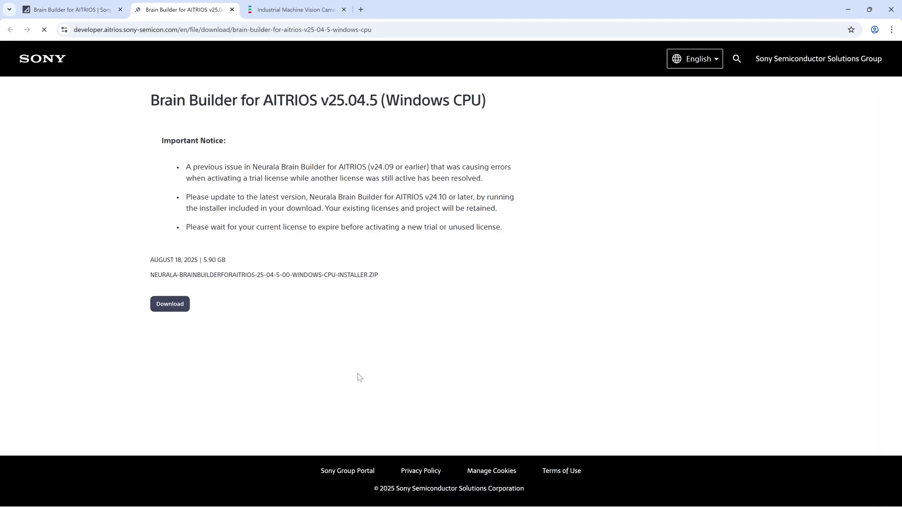
Accept the Brain Builder software license terms and save neurala-brainbuilderforaitrios-25-04-5-00-windows-cpu-installer.zip in the Downloads folder.
click(173, 304)
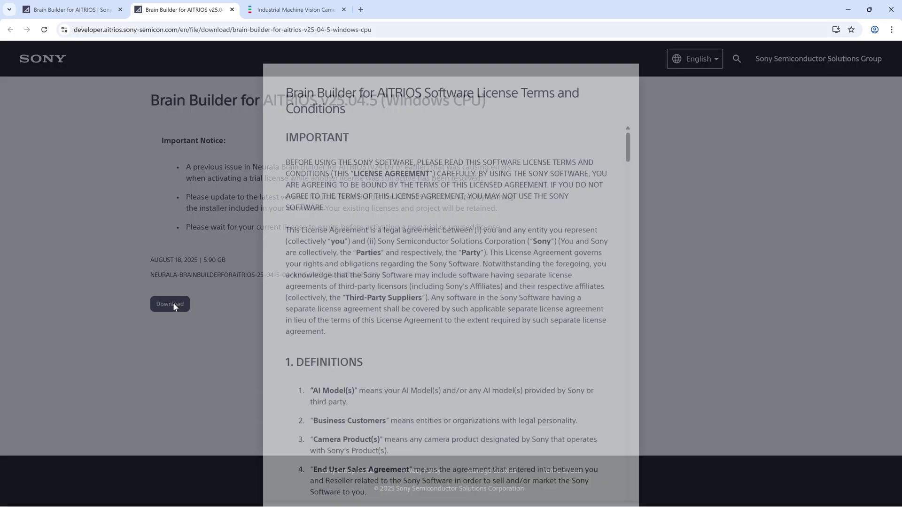
scroll(595, 329, down, 6)
scroll(624, 444, down, 20)
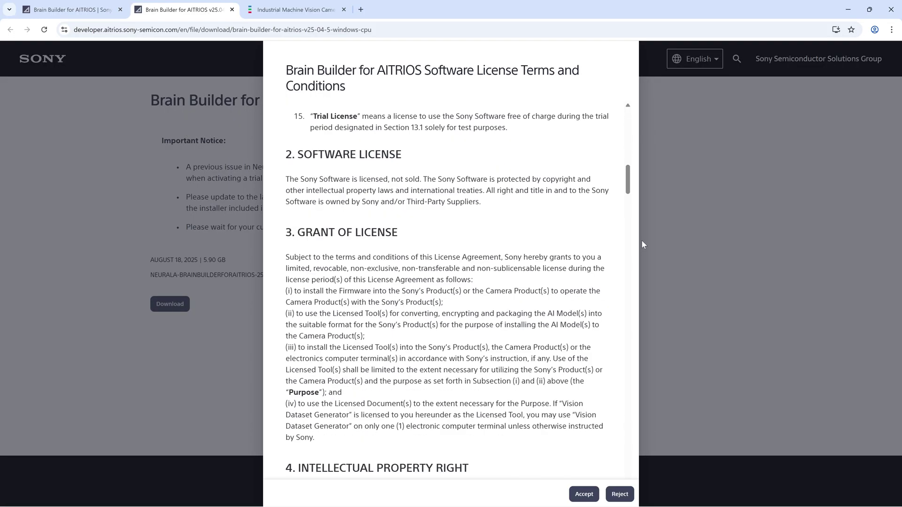
scroll(625, 444, down, 10)
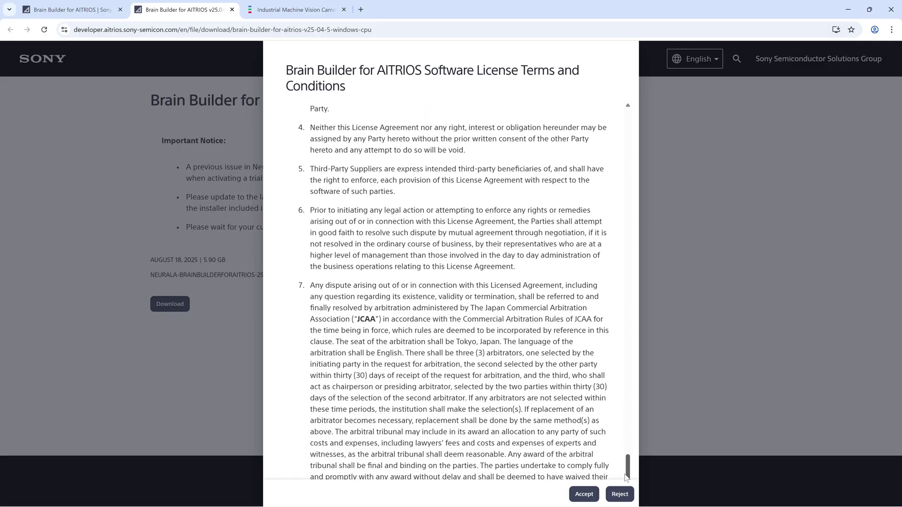
click(585, 493)
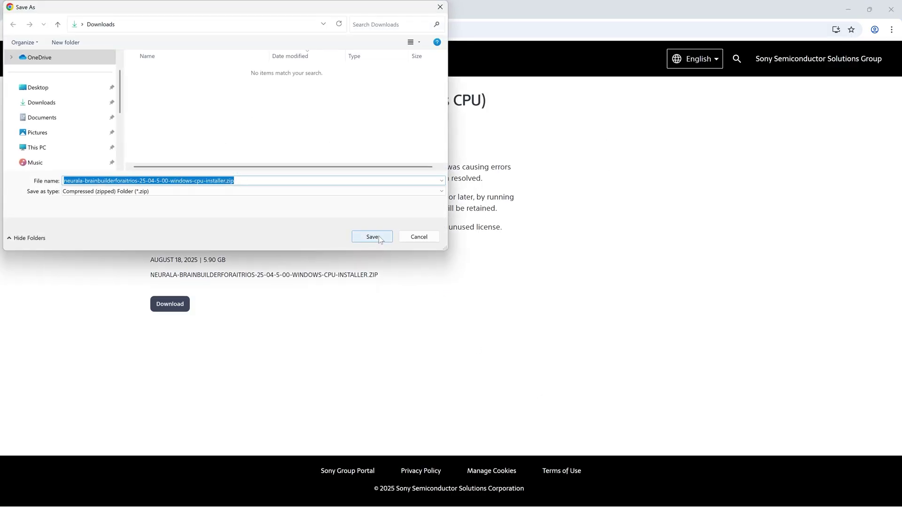
click(372, 236)
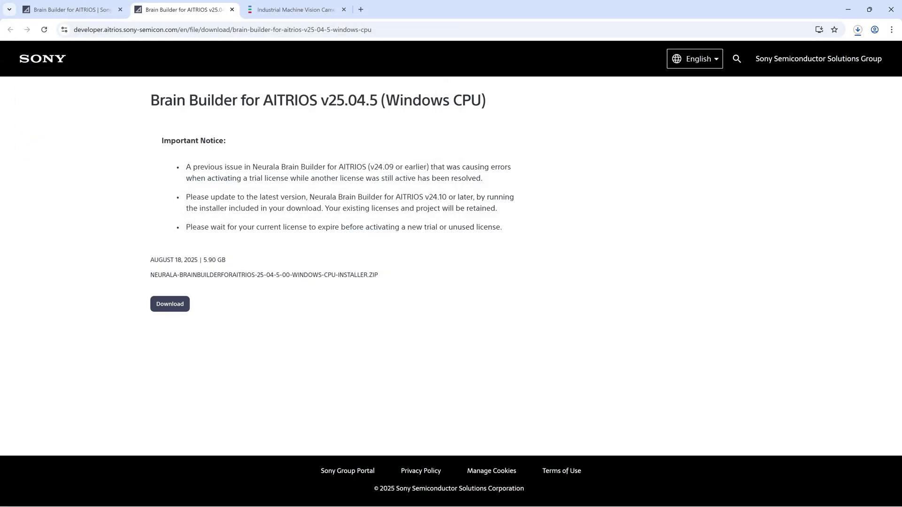
Download CodeMeter User Runtime for Windows version 8.40 via the Brain Builder page's runtime link, saving CodeMeterRuntime.exe in the Downloads folder.
click(94, 10)
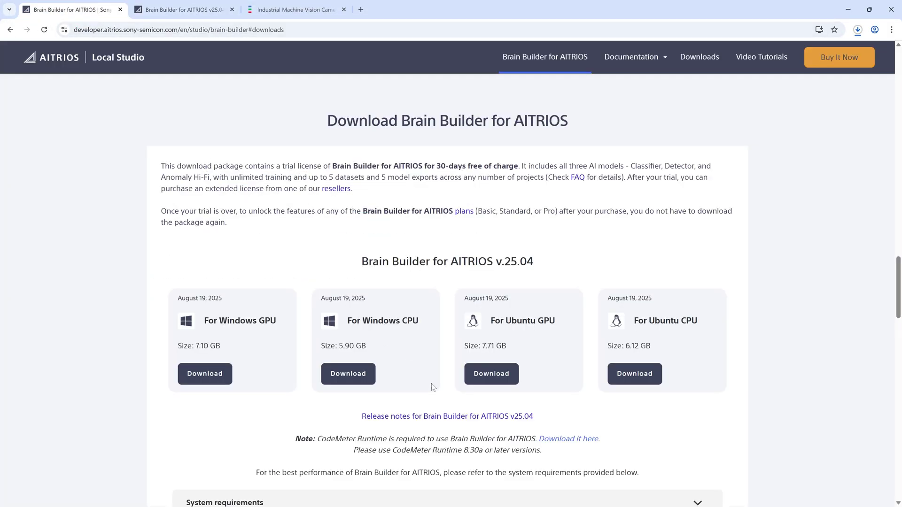
drag(609, 444, 540, 441)
click(554, 444)
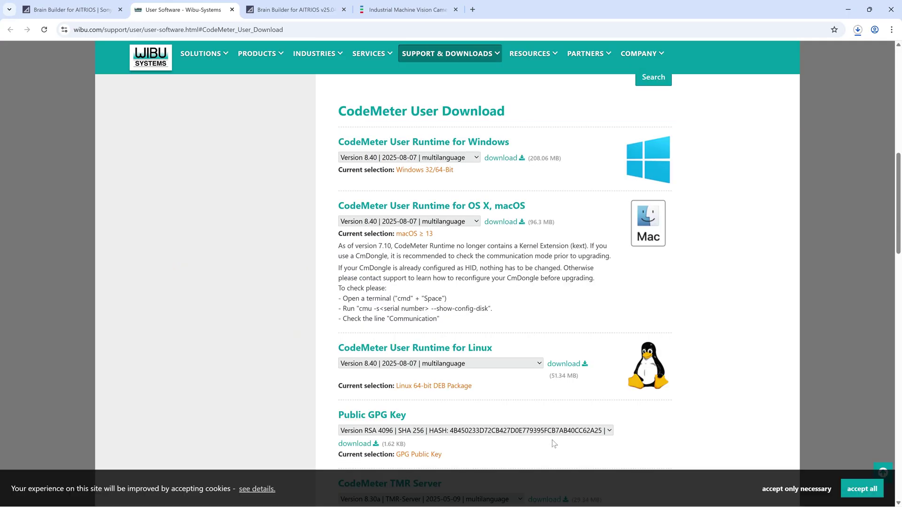
drag(339, 141, 548, 137)
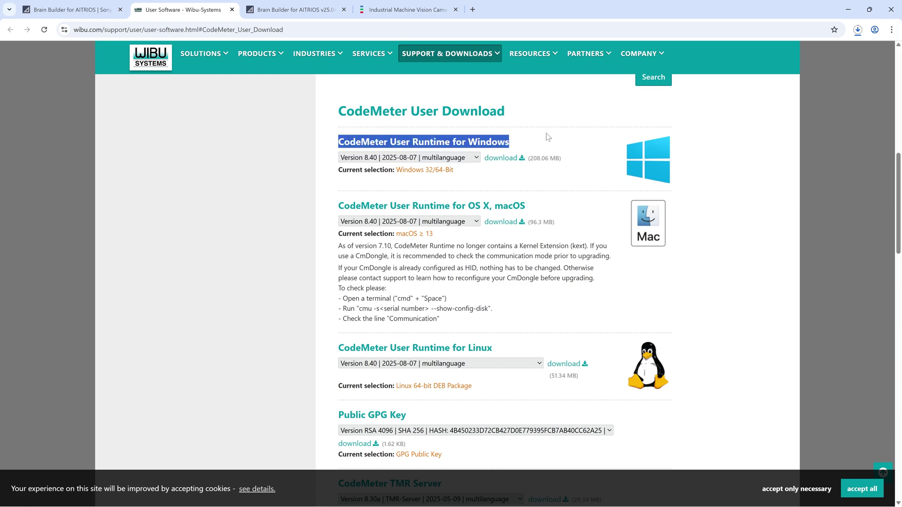
click(509, 160)
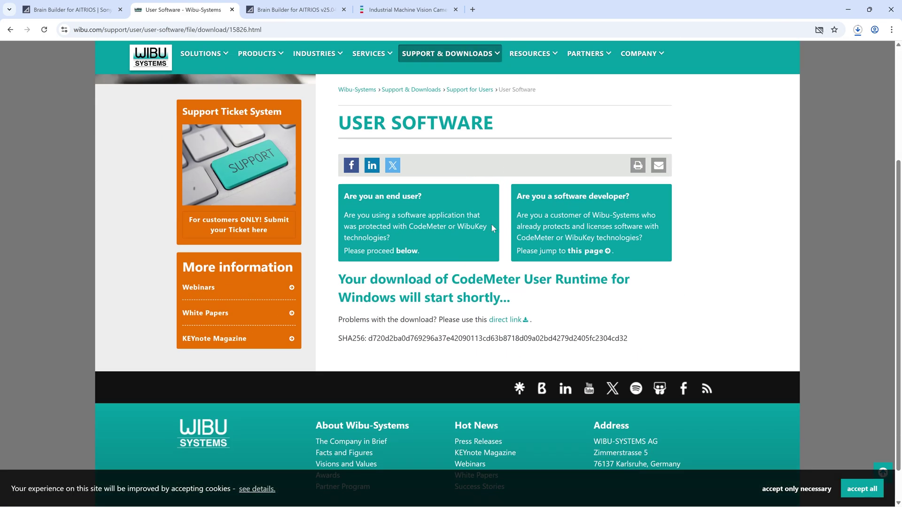
click(513, 322)
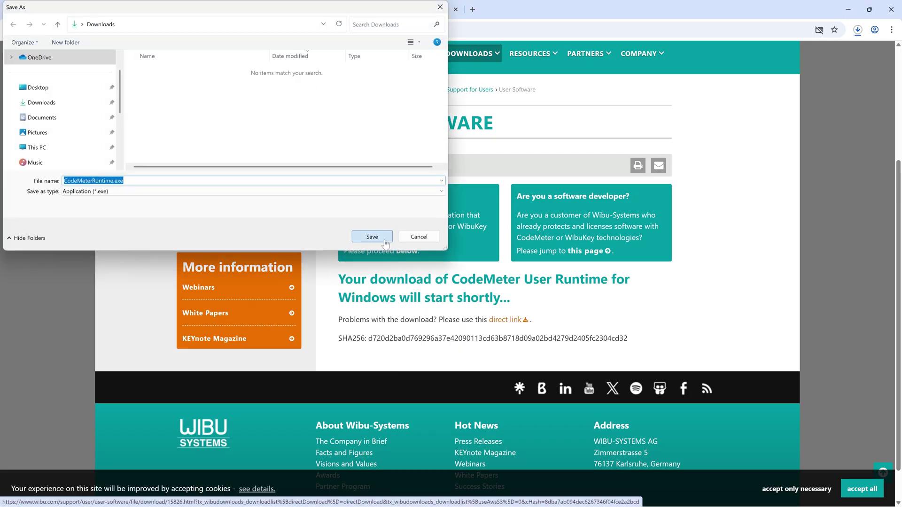
click(372, 237)
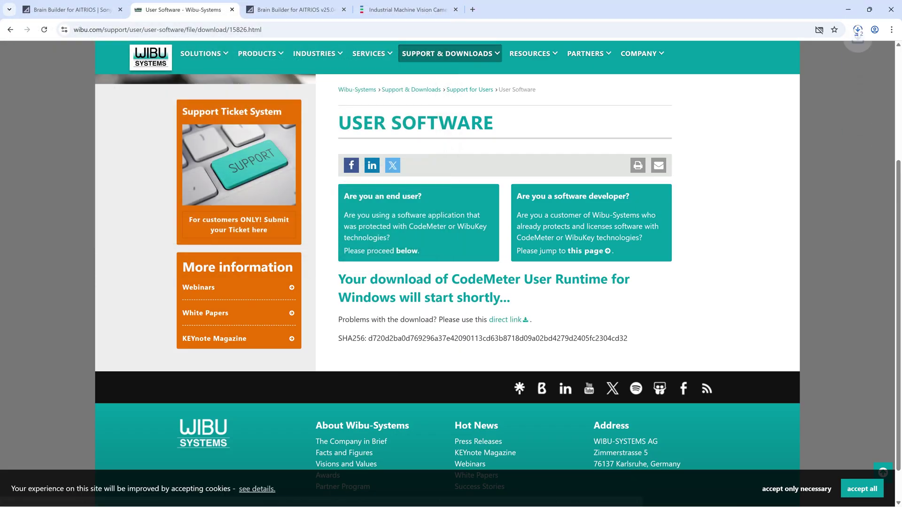
On the LUCID Vision Labs site, open the product page of the Triton Smart AI camera model TRS123S-CC.
click(410, 11)
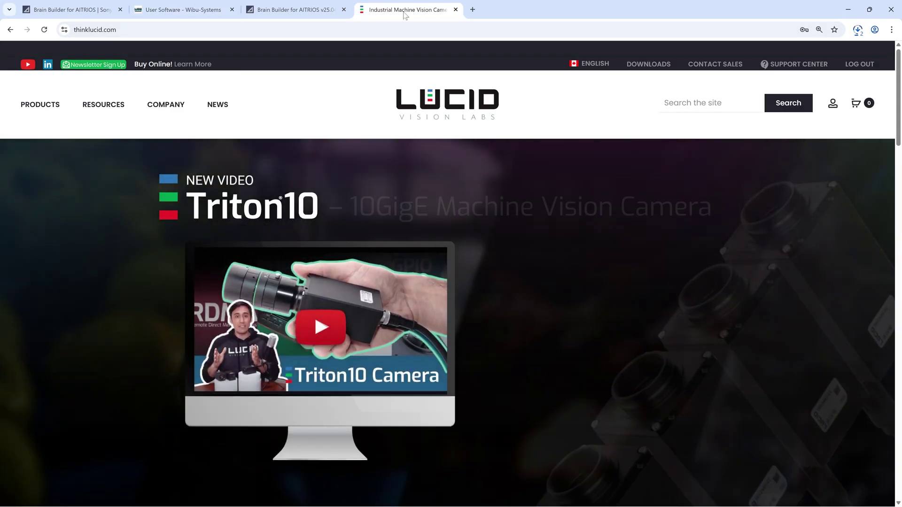
mouse_move(47, 111)
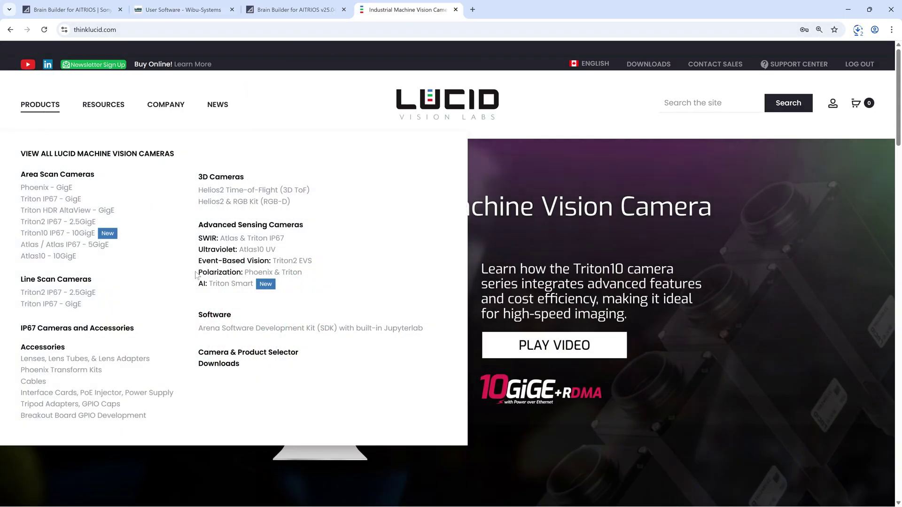
click(238, 290)
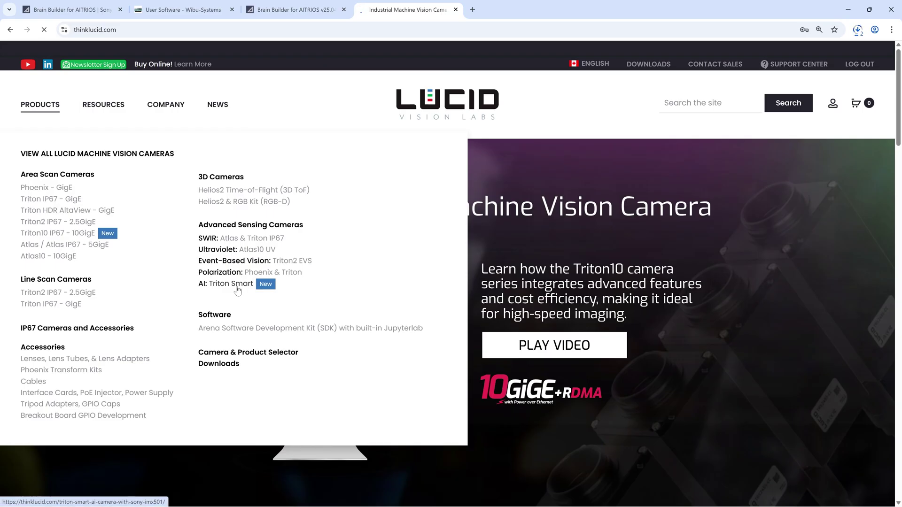
scroll(206, 287, down, 4)
scroll(205, 286, down, 15)
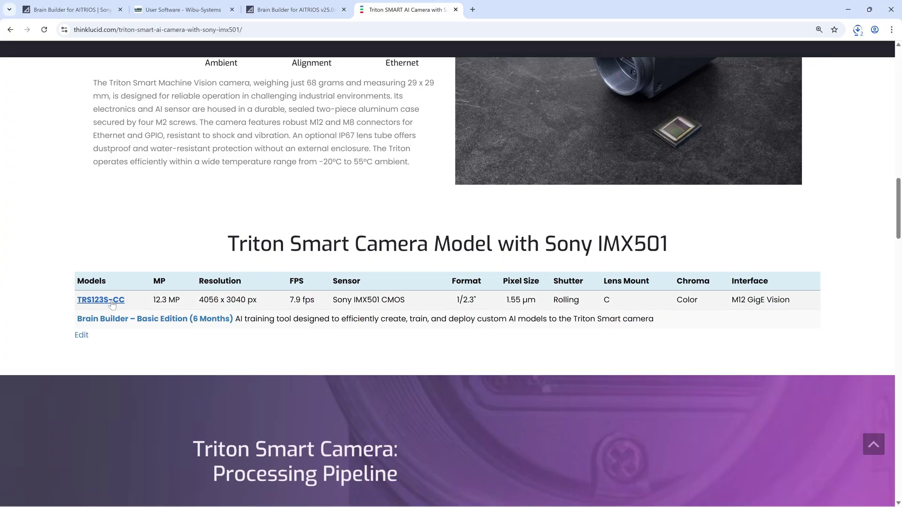
click(114, 303)
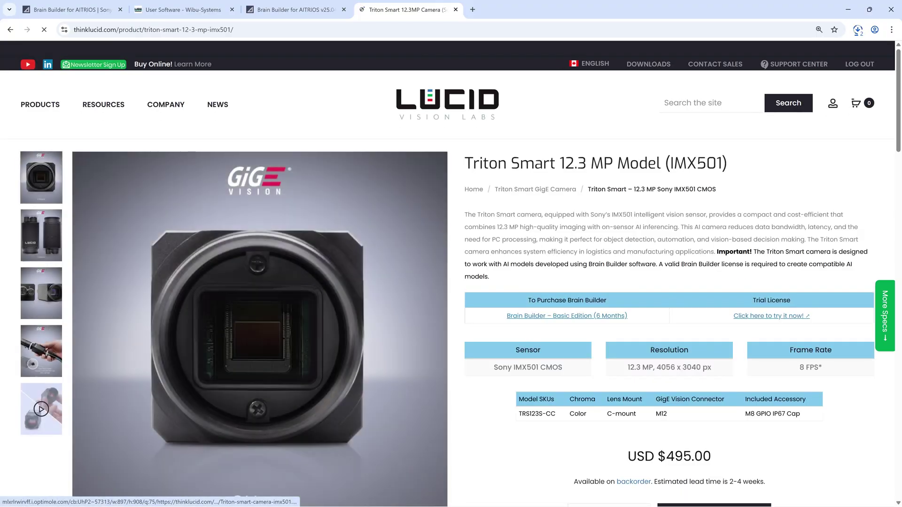
Show the Getting Started / Downloads section of the Triton Smart camera, down to its table of downloadable files.
scroll(697, 247, down, 9)
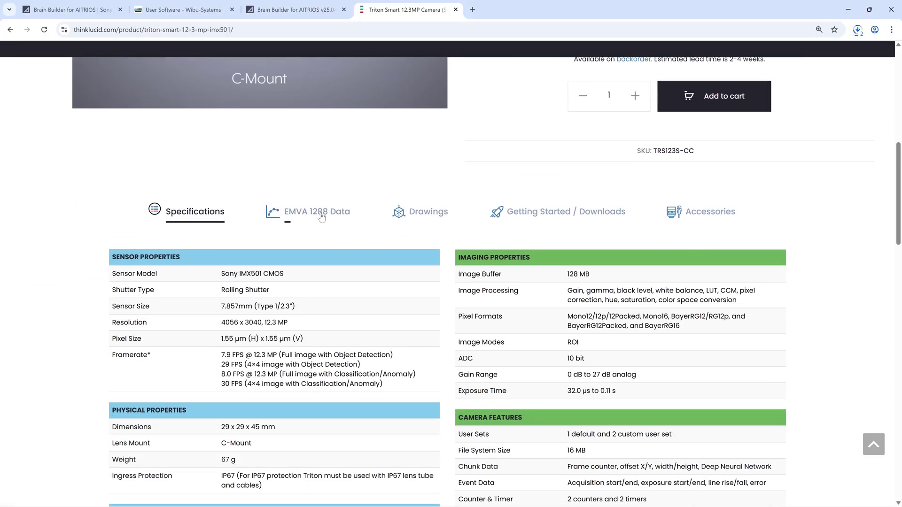
click(321, 219)
click(430, 213)
click(558, 213)
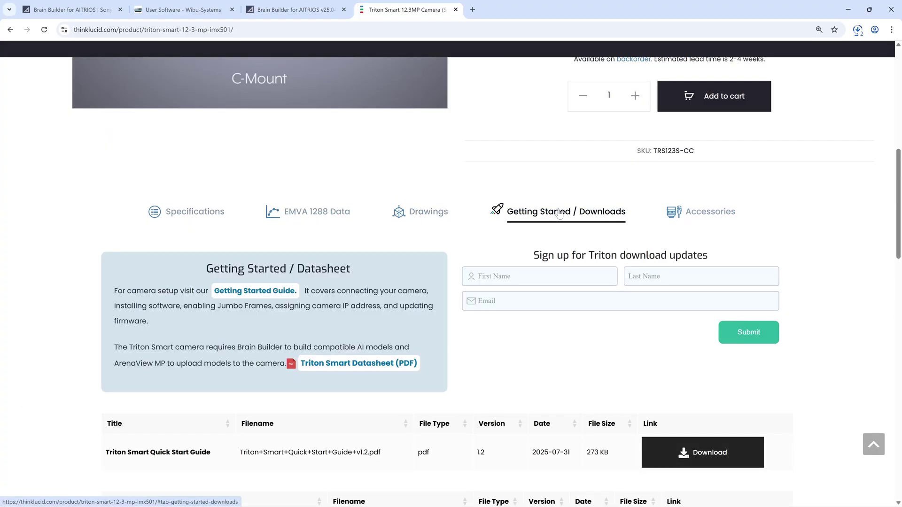
scroll(558, 213, down, 6)
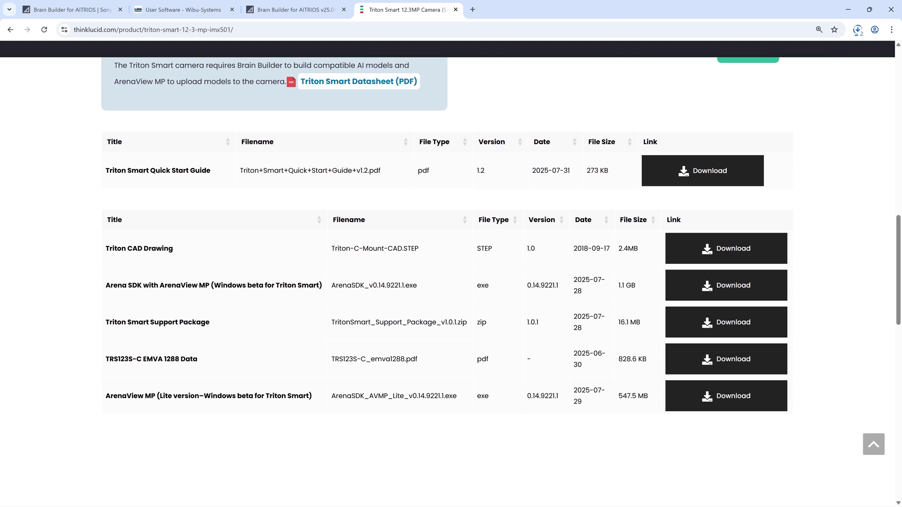
Download the Arena SDK with ArenaView MP and the Triton Smart Support Package, saving both files in the Downloads folder.
drag(105, 285, 324, 282)
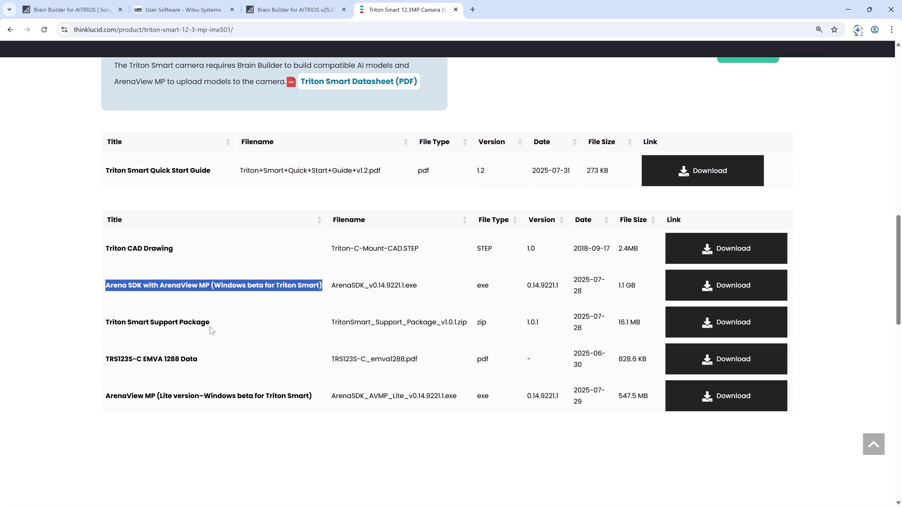
drag(216, 322, 104, 328)
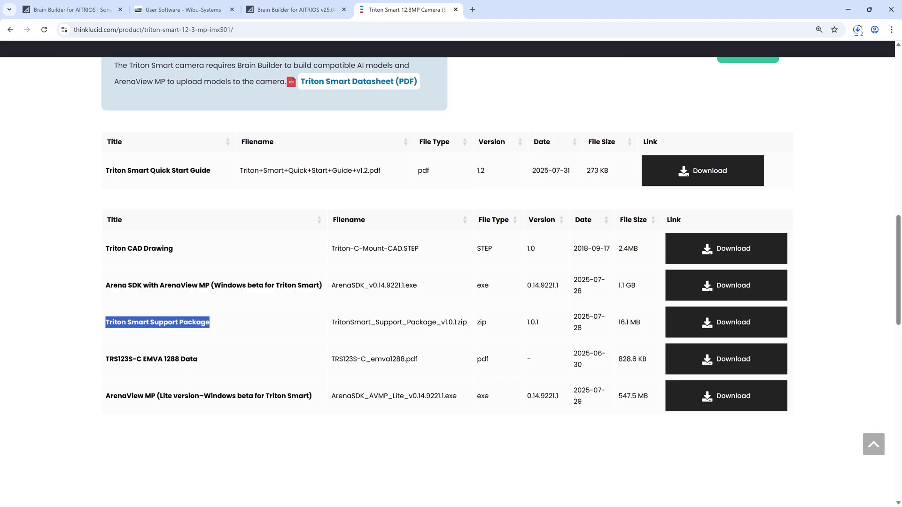
click(722, 285)
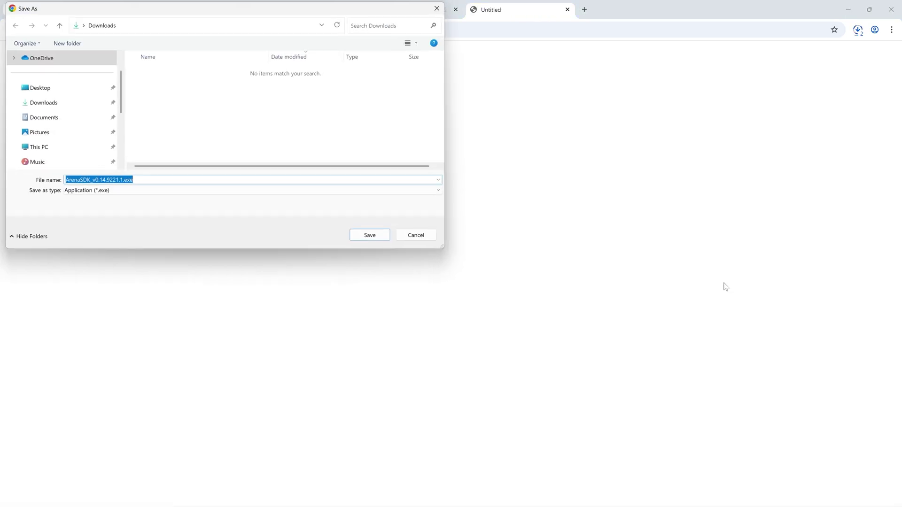
click(372, 237)
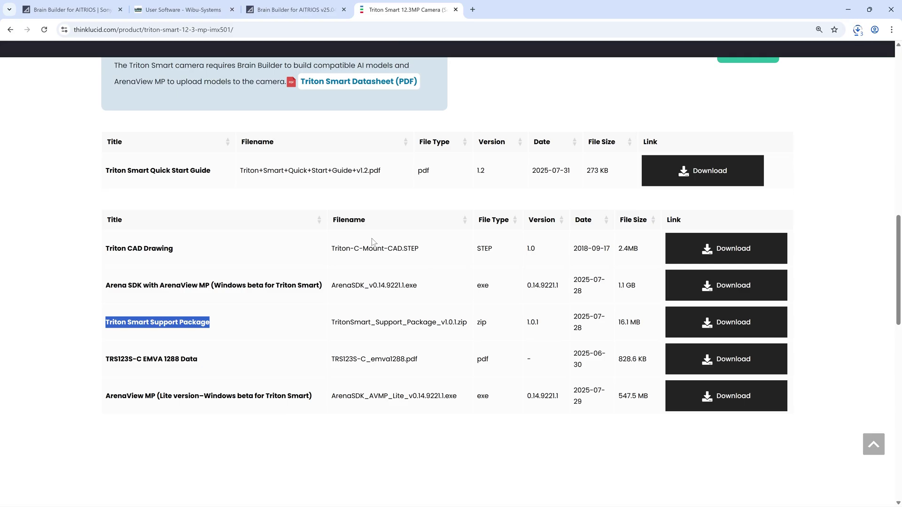
click(726, 323)
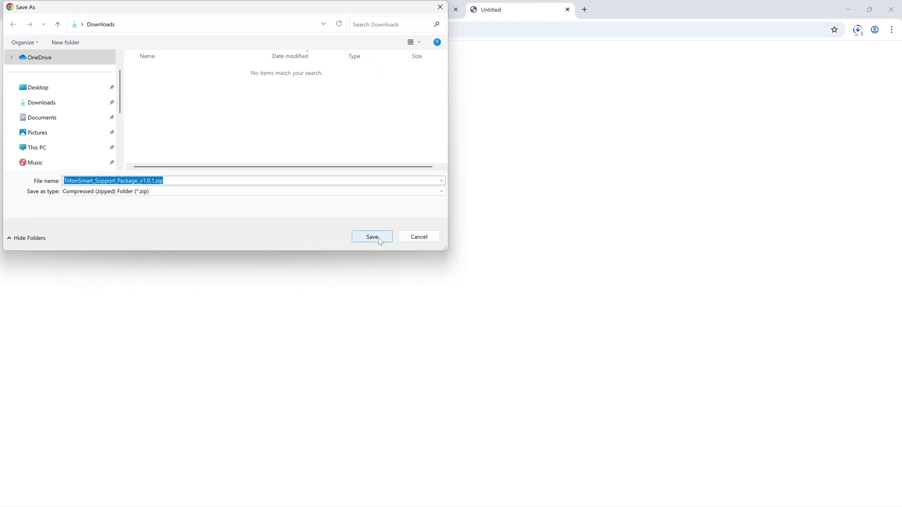
click(372, 237)
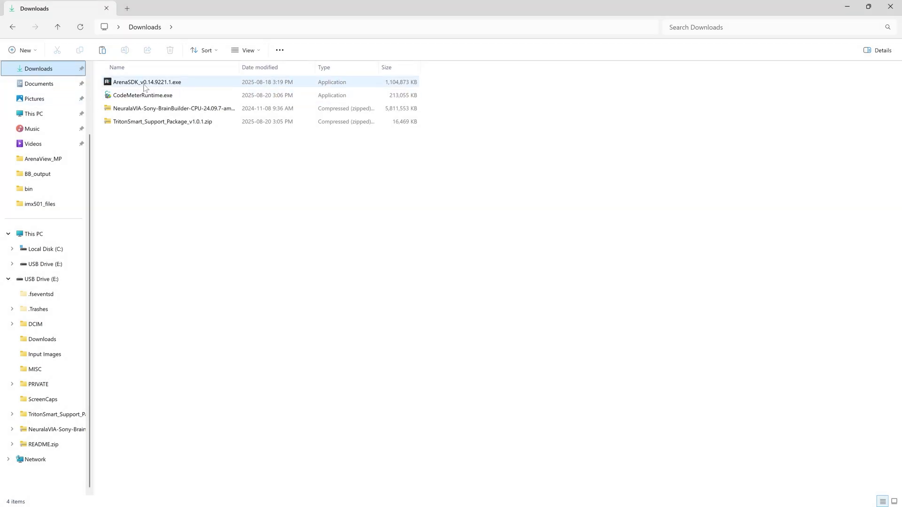
Run CodeMeterRuntime.exe from the Downloads folder and install CodeMeter Runtime Kit v8.40, accepting the license agreement.
click(146, 95)
double_click(146, 96)
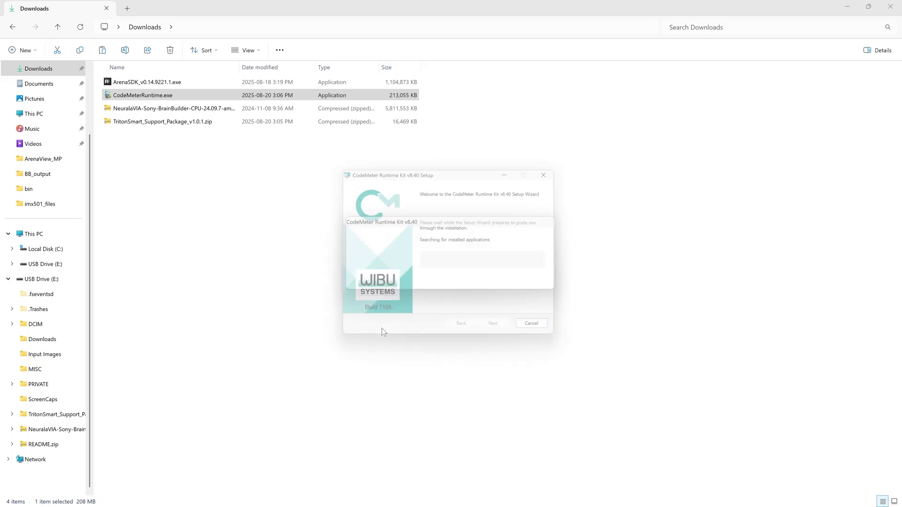
click(499, 332)
click(389, 311)
click(500, 331)
click(502, 332)
click(503, 331)
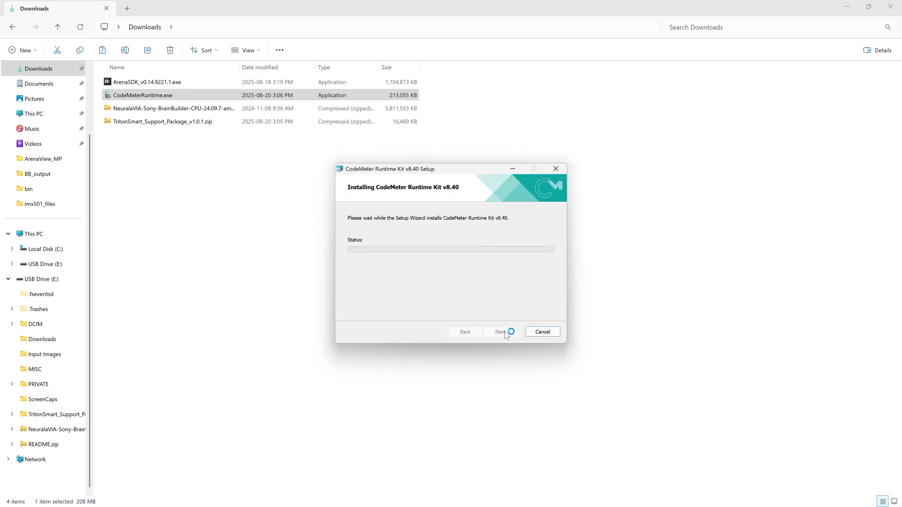
click(500, 332)
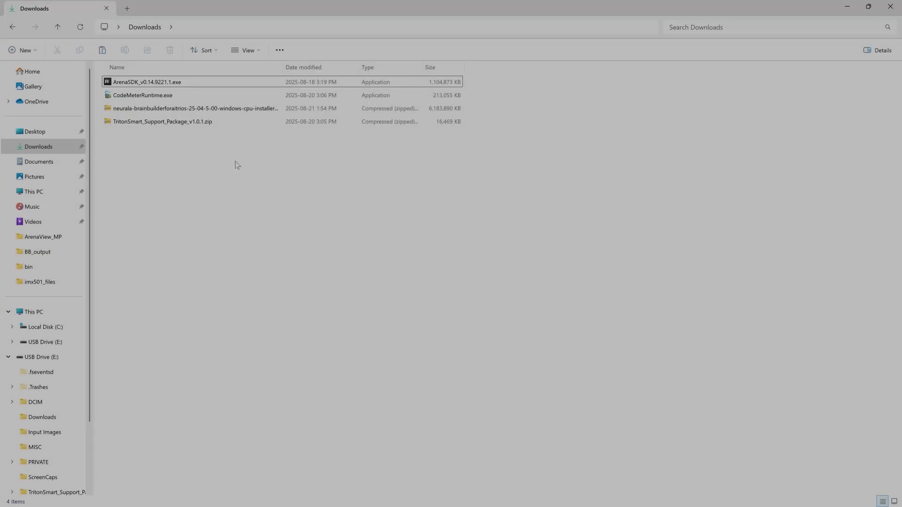
Extract the Brain Builder Windows CPU installer zip into its own folder in Downloads.
click(224, 110)
right_click(224, 111)
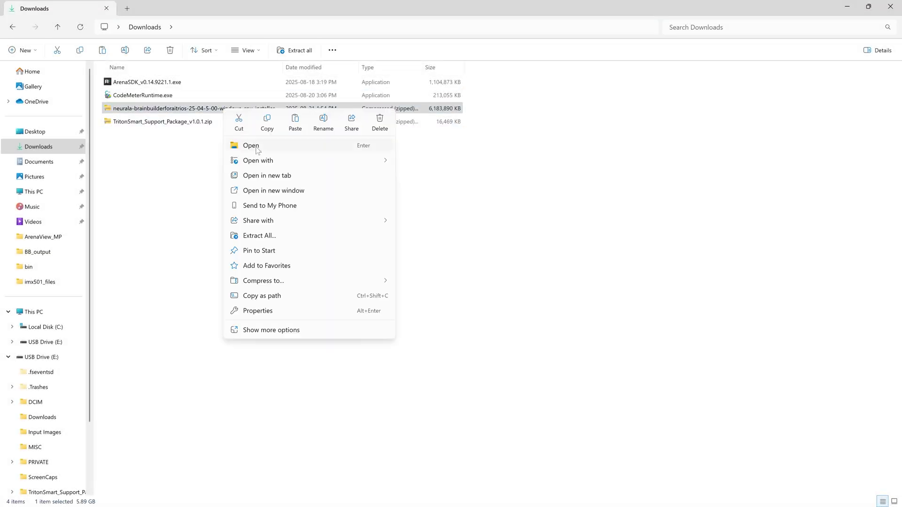
click(259, 236)
click(517, 355)
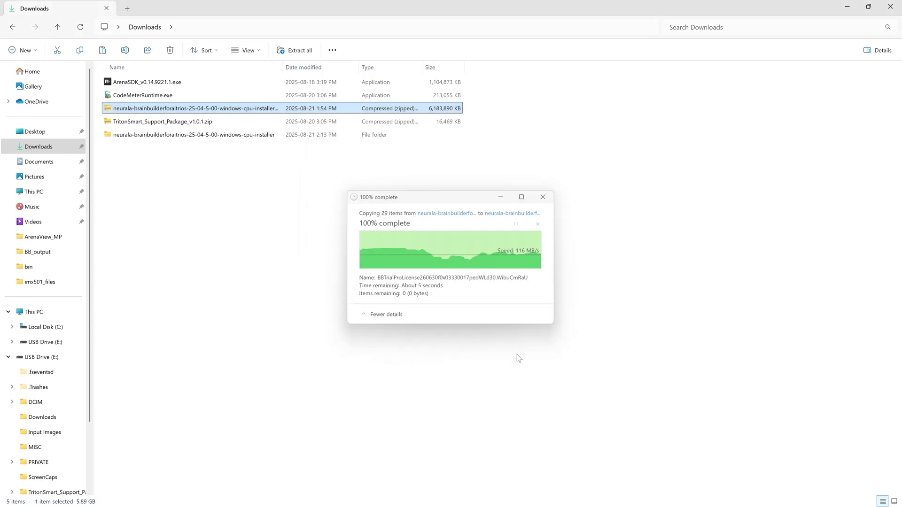
Run the Brain Builder for AITRIOS 25.04.5 Windows CPU installer from the extracted folder, accepting the terms and privacy policy.
double_click(249, 135)
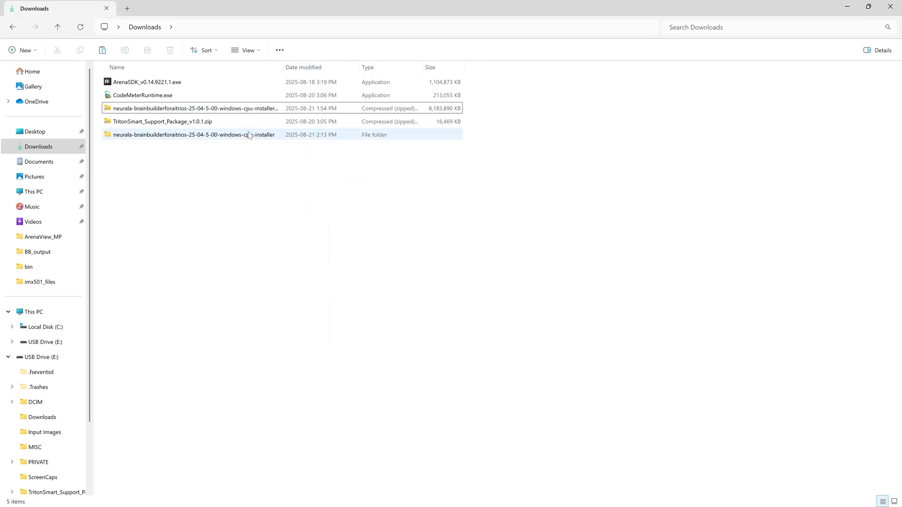
mouse_move(283, 67)
mouse_down()
mouse_move(238, 66)
mouse_move(297, 66)
mouse_up()
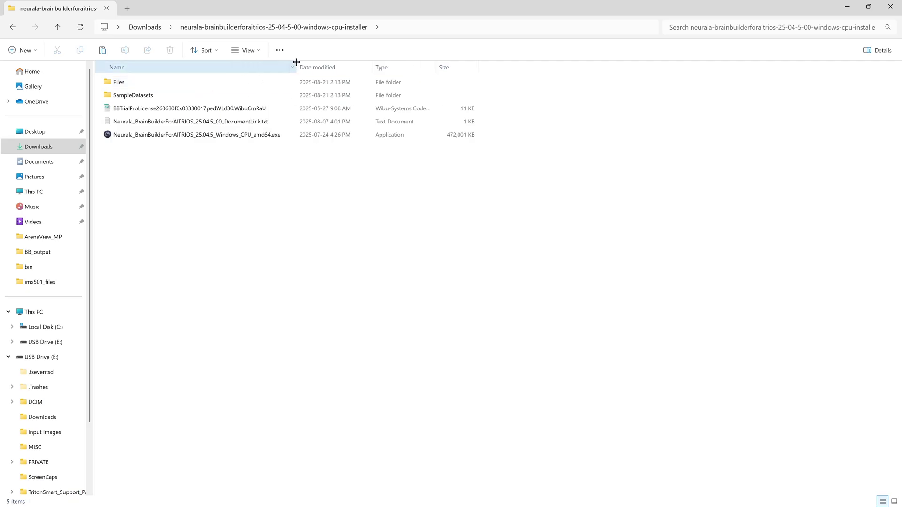
double_click(254, 135)
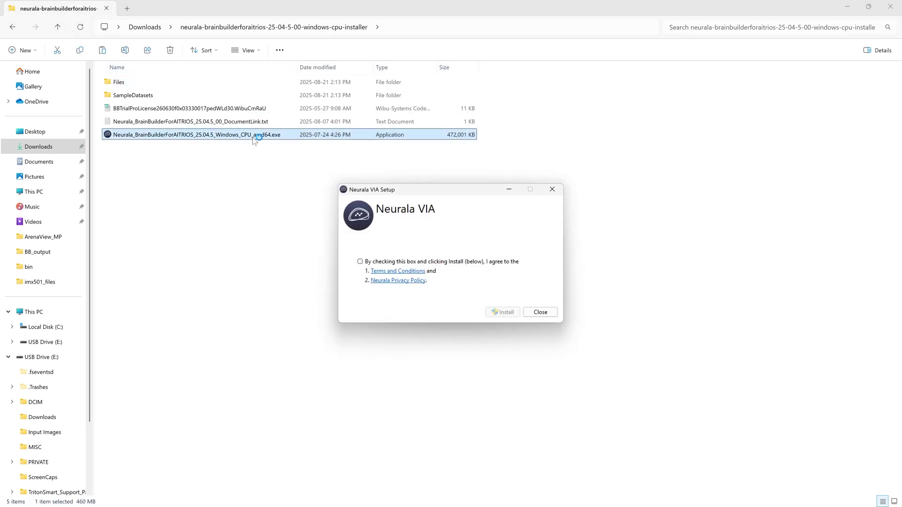
click(360, 262)
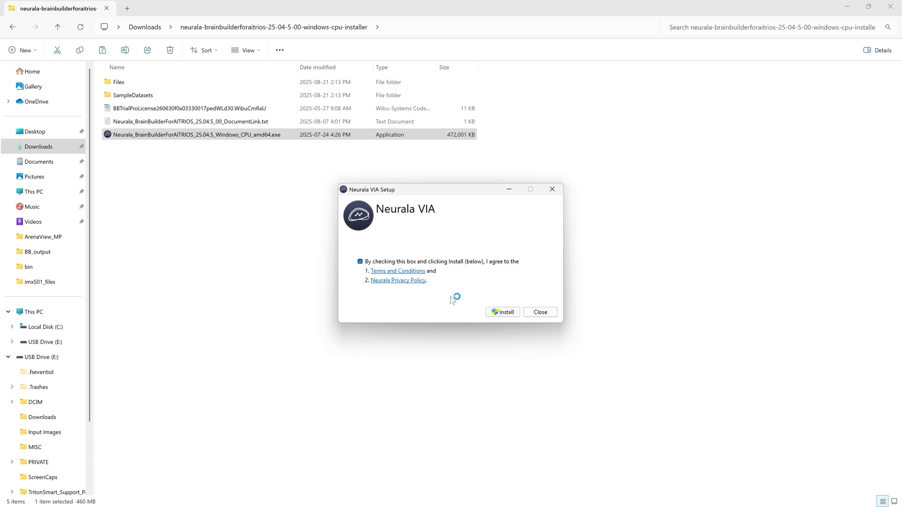
click(503, 313)
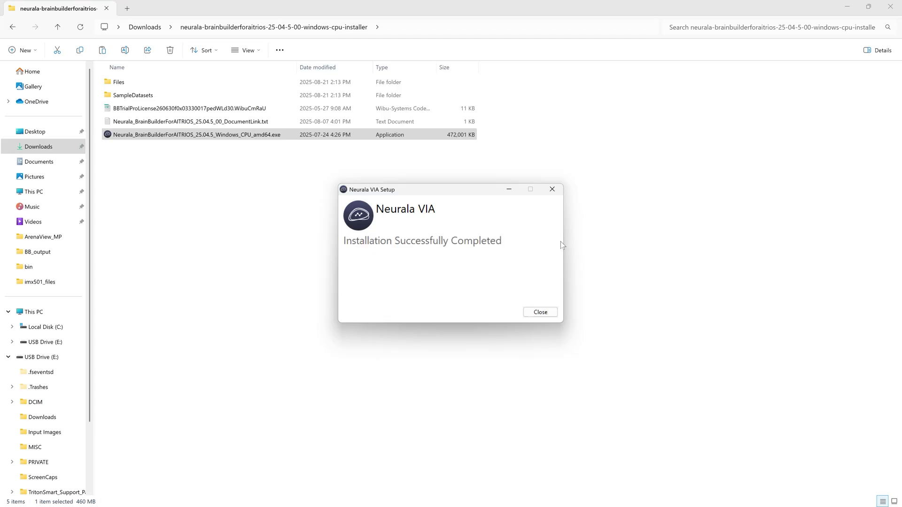
click(539, 313)
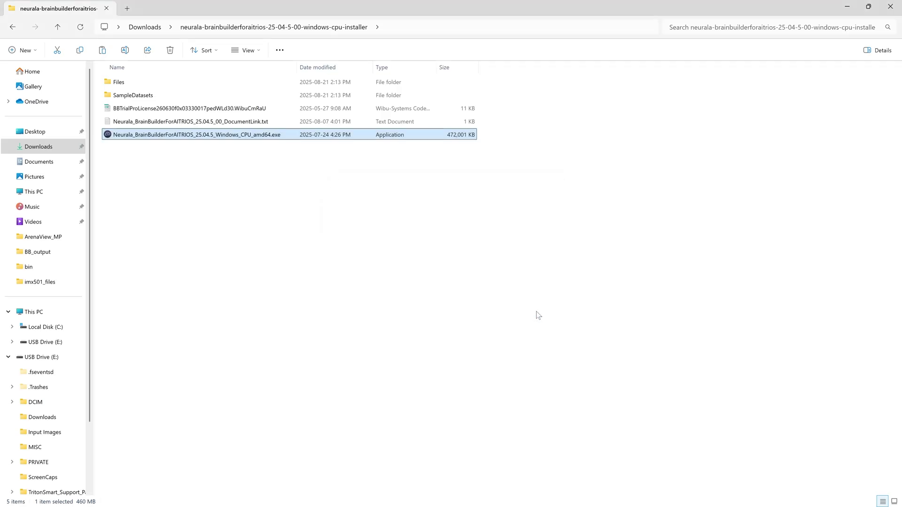
Import the Brain Builder trial license file from the installer folder and check its status in CodeMeter Control Center.
click(247, 108)
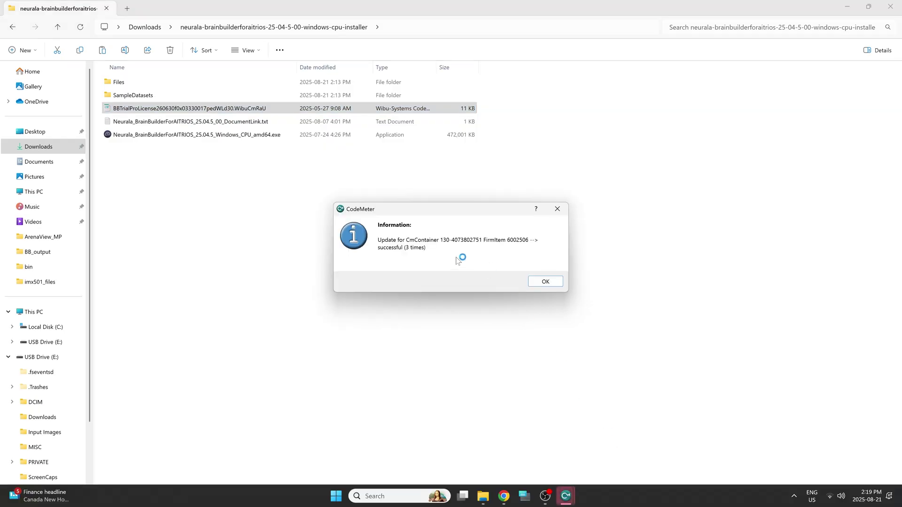
click(546, 282)
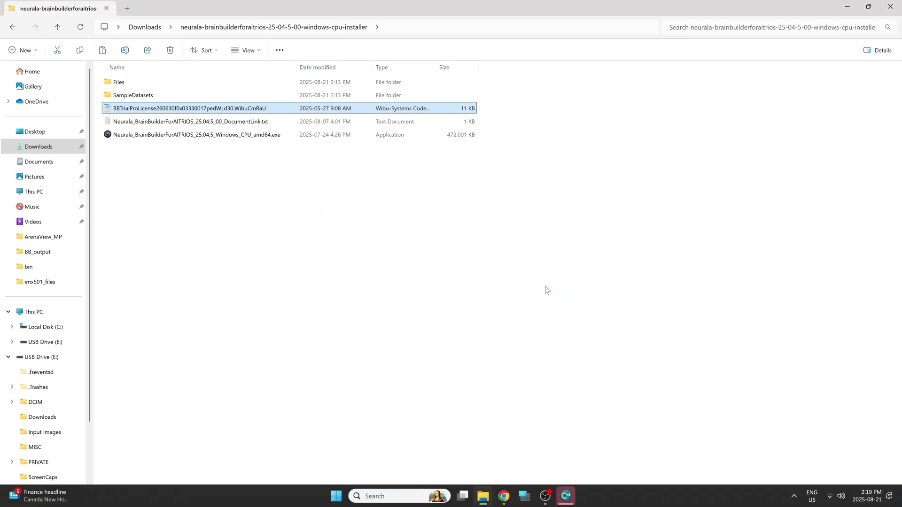
click(569, 497)
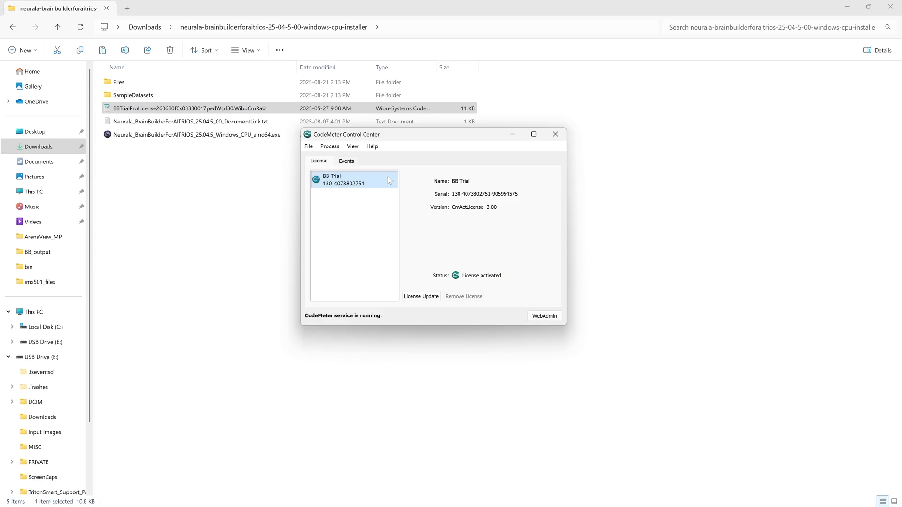
click(555, 135)
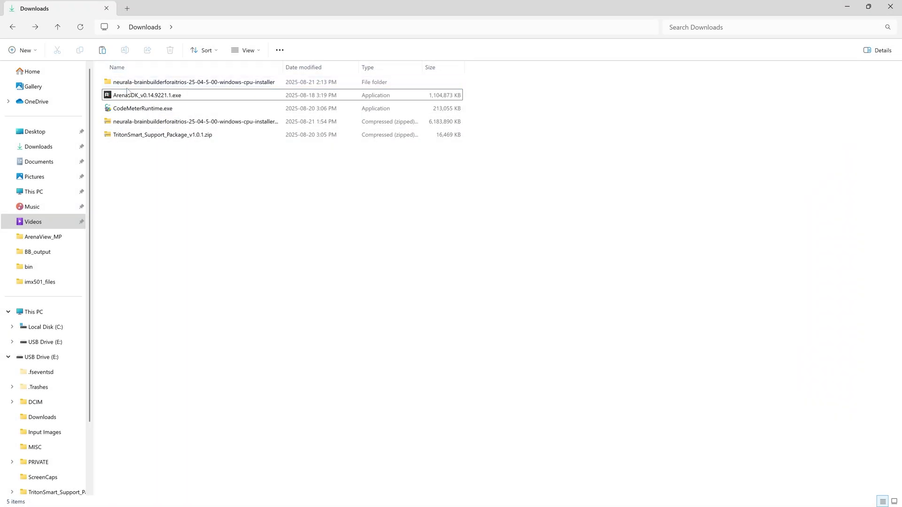
Run ArenaSDK_v0.14.9221.1.exe from Downloads, install the Arena SDK with the Developer profile, and finish with an immediate restart.
double_click(144, 96)
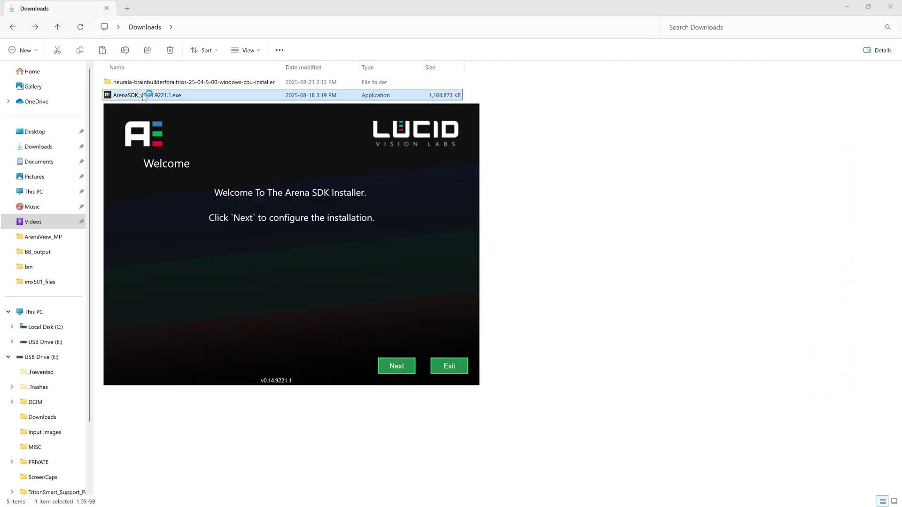
click(395, 365)
click(257, 336)
click(402, 366)
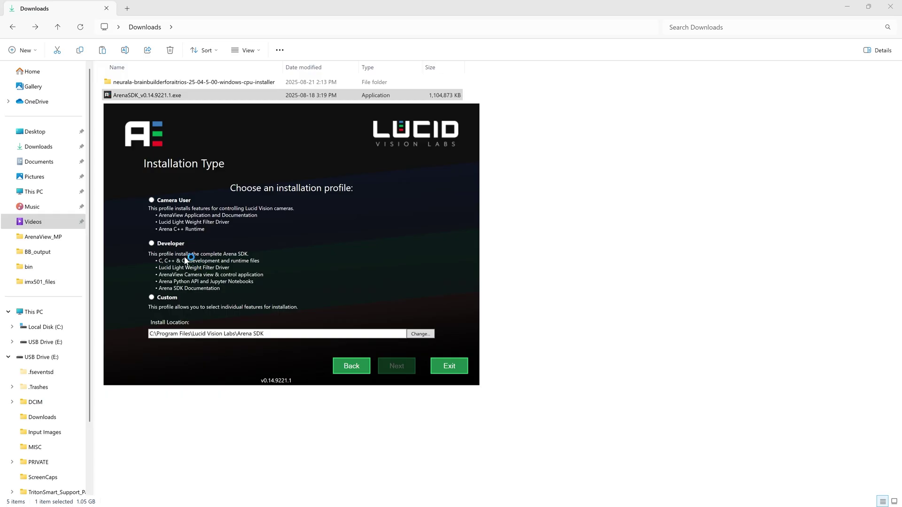
click(172, 243)
click(395, 369)
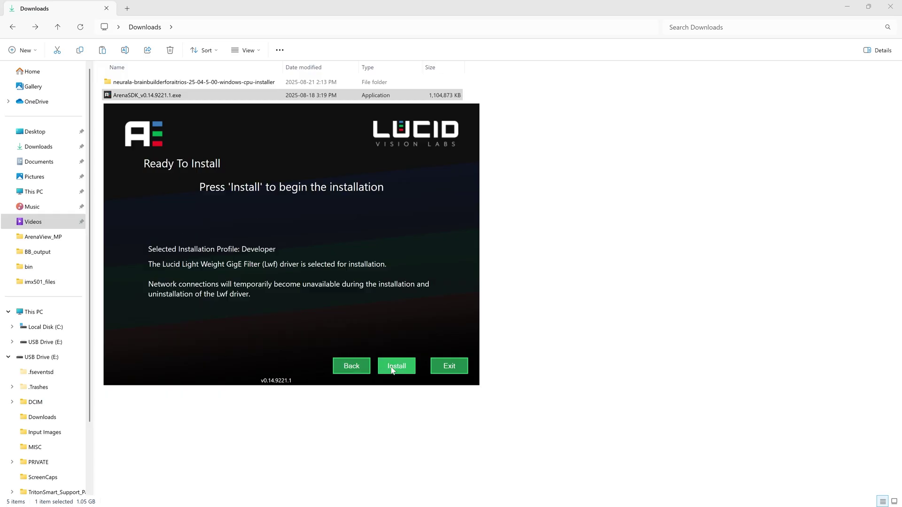
click(394, 369)
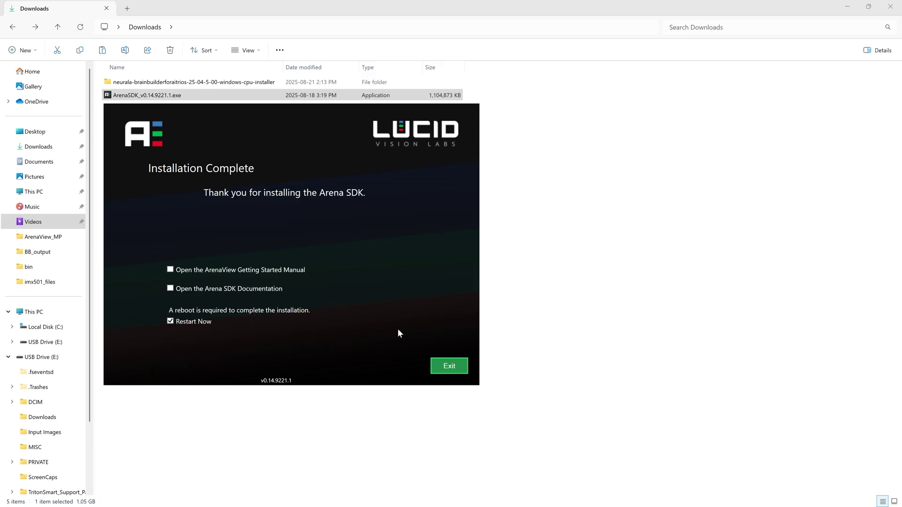
click(449, 366)
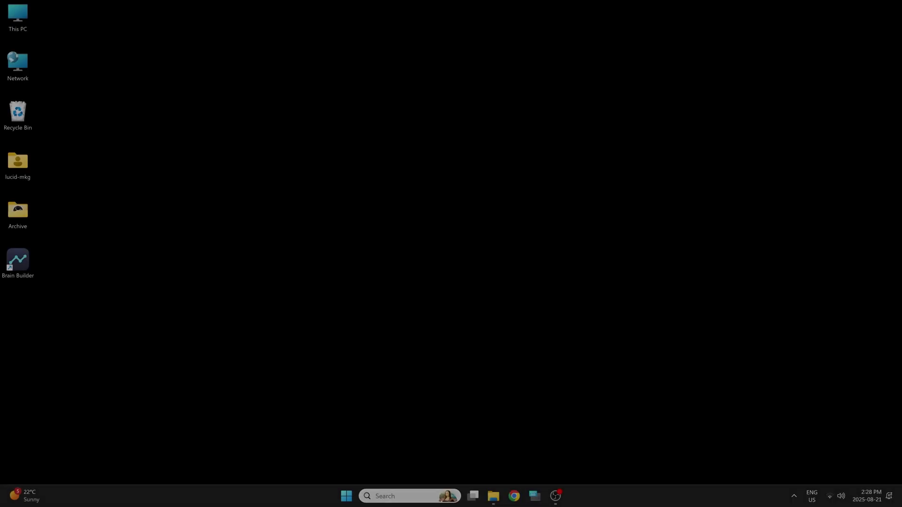
Search Windows for "arena", launch ArenaView_MP, and connect the TRS123S-C camera.
click(396, 496)
text(arena)
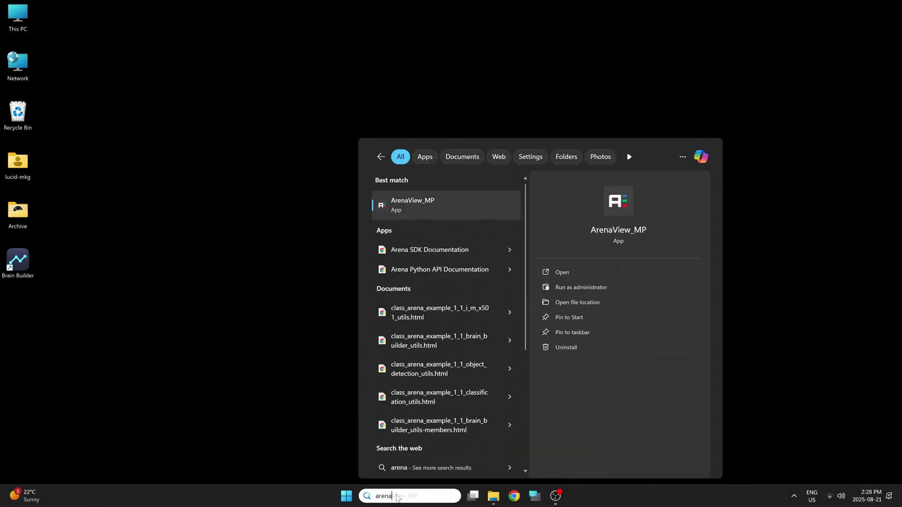
click(436, 203)
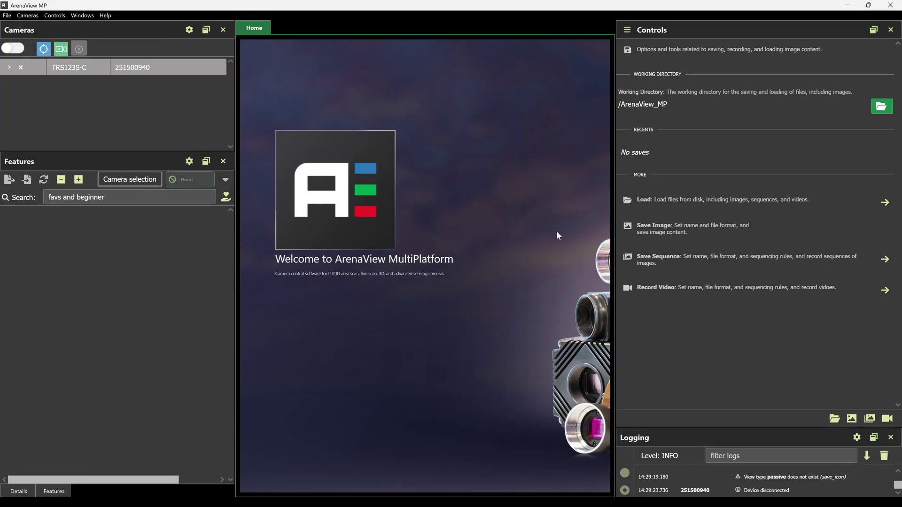
click(10, 50)
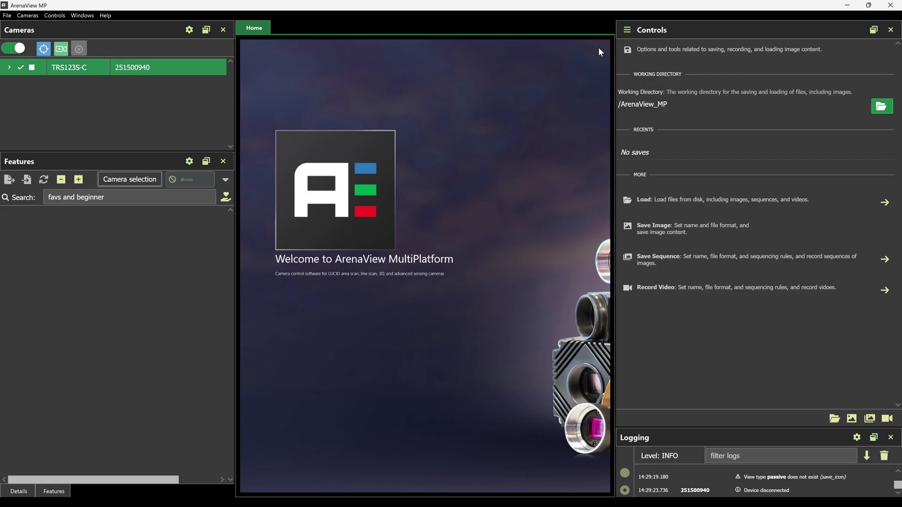
Show the Smart Model Installation controls for the camera and look over the conversion and file upload options.
click(628, 30)
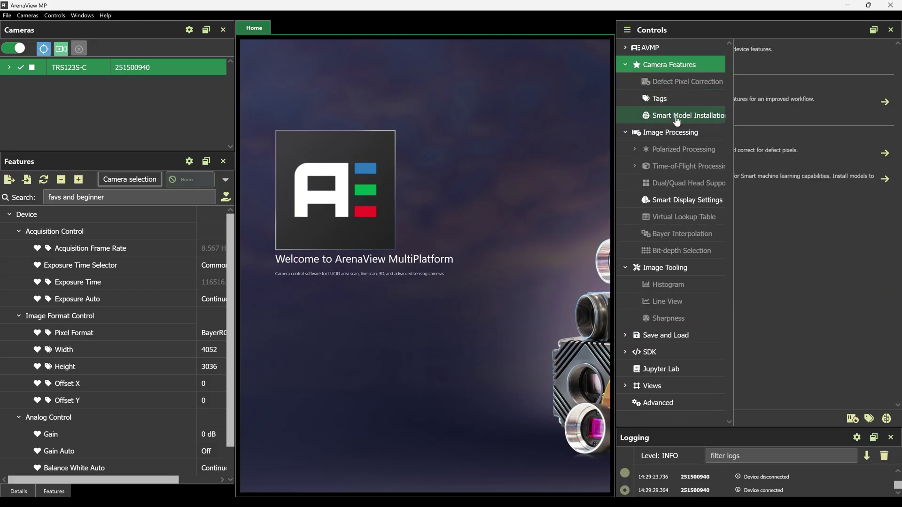
click(676, 117)
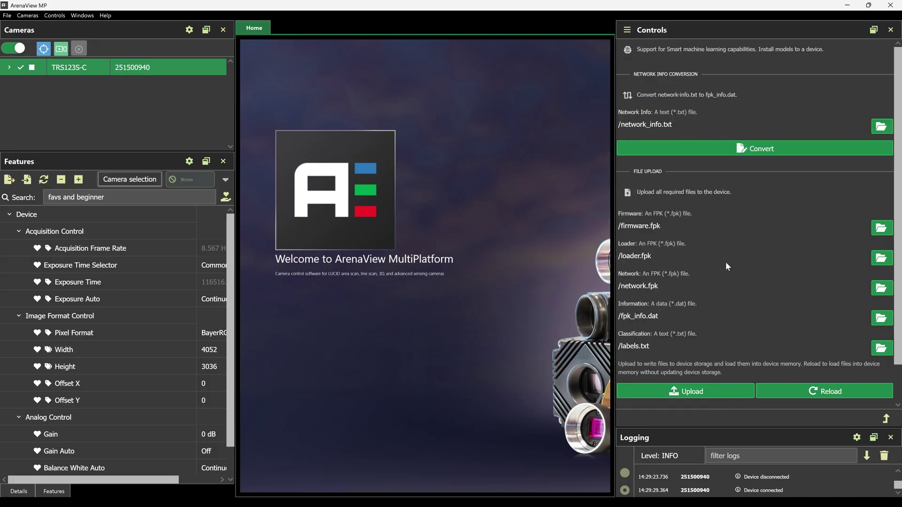
scroll(726, 267, down, 1)
scroll(730, 256, up, 1)
Switch to File Explorer and extract TritonSmart_Support_Package_v1.0.1.zip into its own folder in Downloads.
click(847, 5)
click(484, 497)
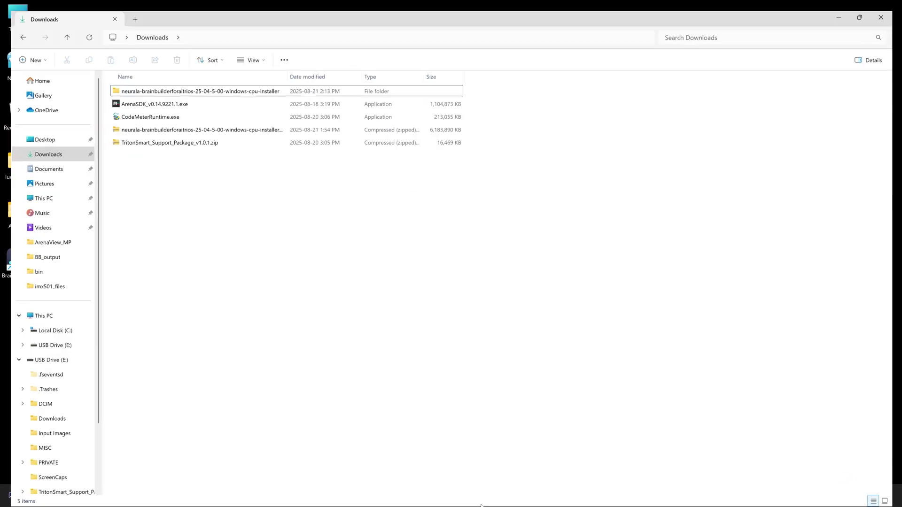
click(177, 135)
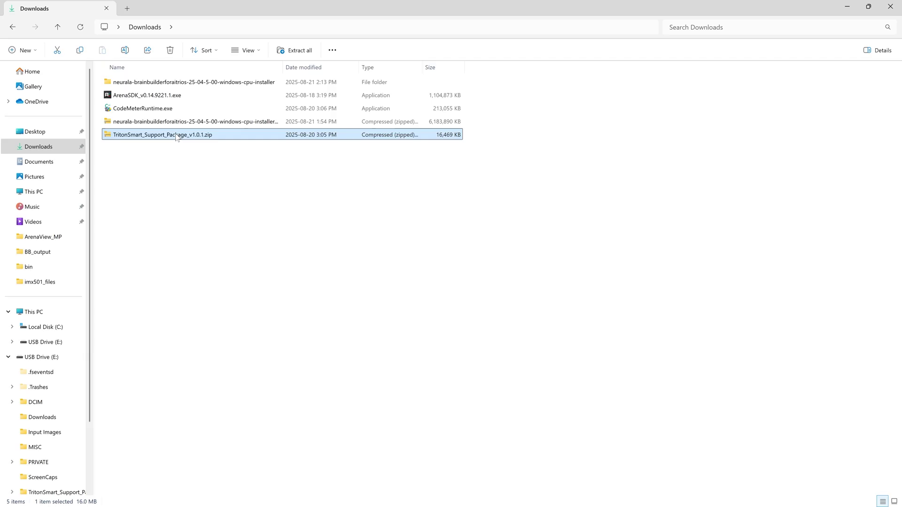
right_click(177, 136)
click(211, 264)
click(533, 355)
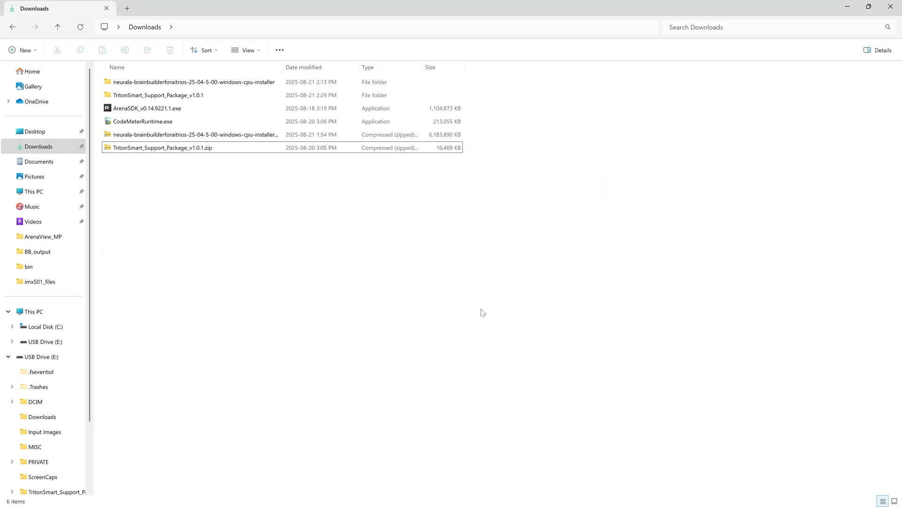
Browse the extracted support package to Networks > BrainBuilder > OD_cat_dog > BB_output to examine the network files.
double_click(193, 95)
click(192, 96)
double_click(192, 94)
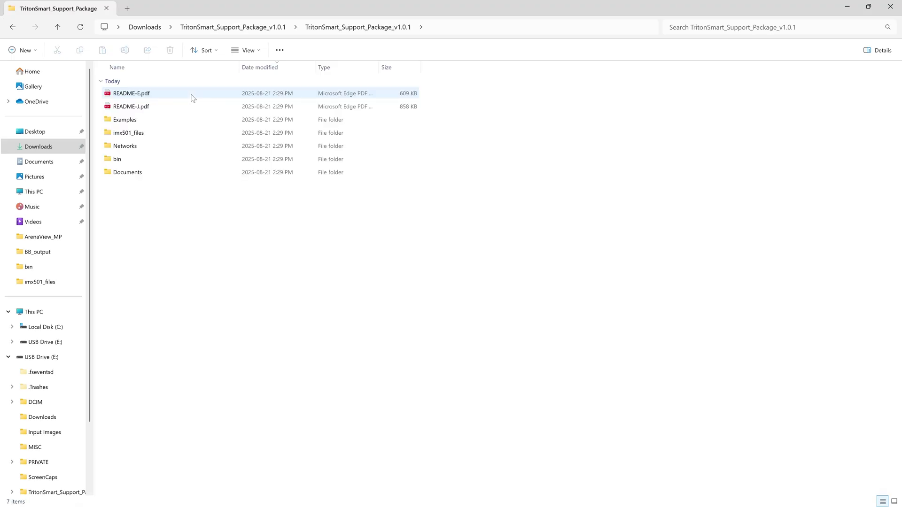
double_click(153, 145)
double_click(139, 94)
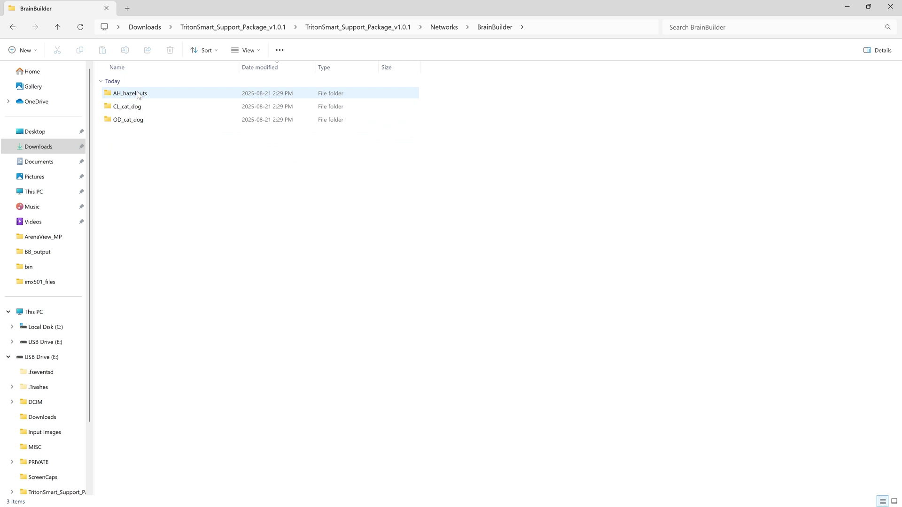
double_click(140, 121)
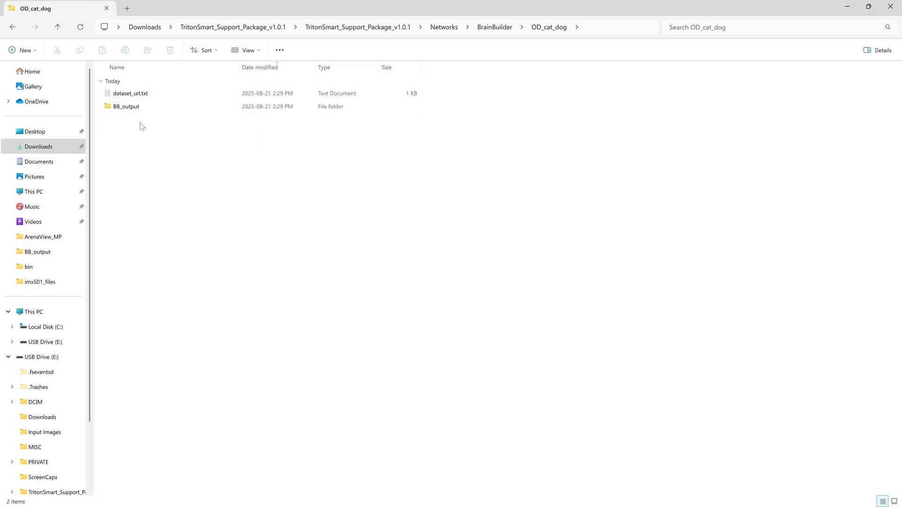
double_click(139, 107)
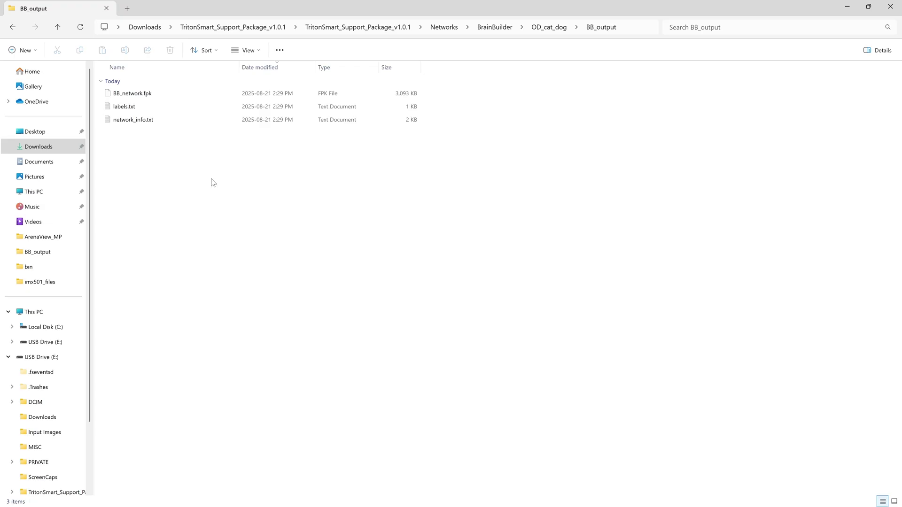
Switch back to ArenaView MP and enlarge the Logging area beneath the Smart Model Installation controls.
mouse_move(513, 503)
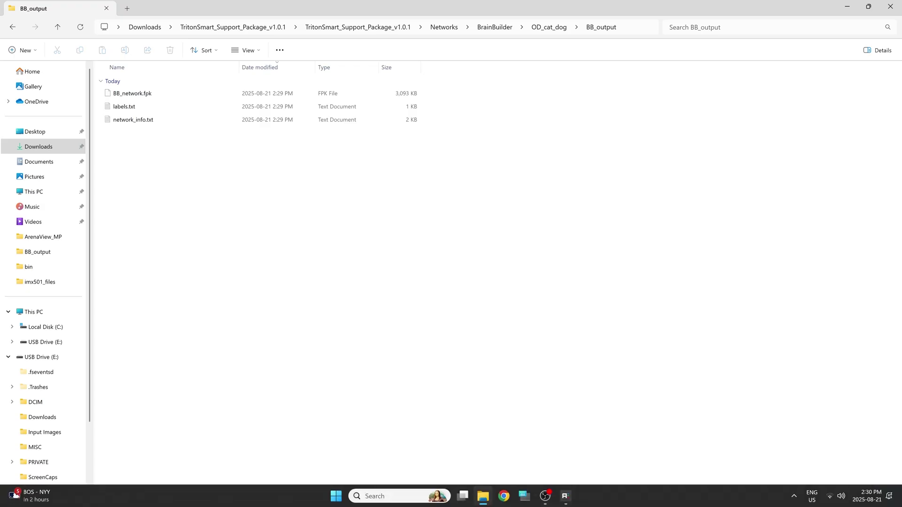
mouse_move(566, 497)
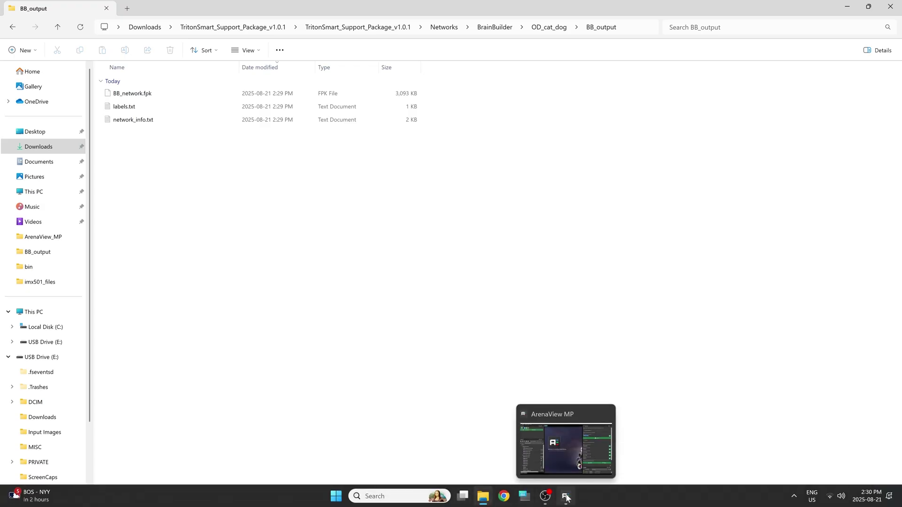
click(566, 497)
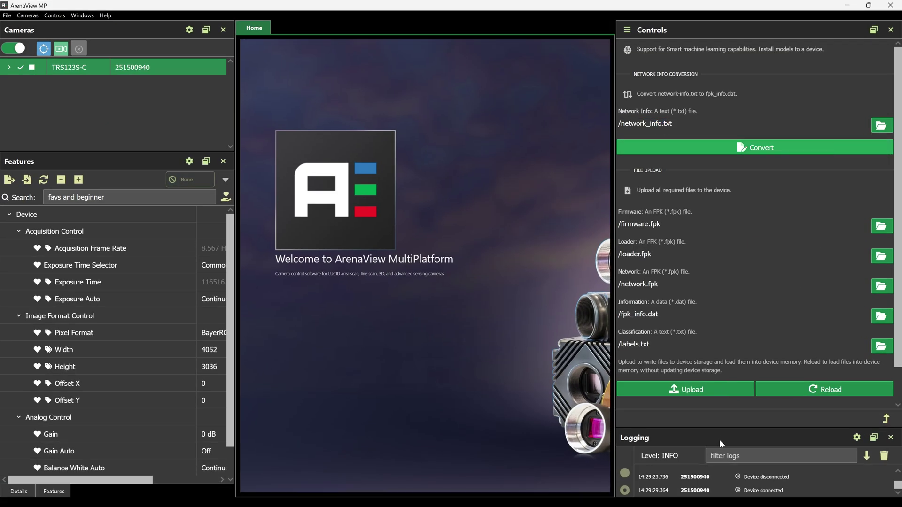
drag(722, 423, 726, 270)
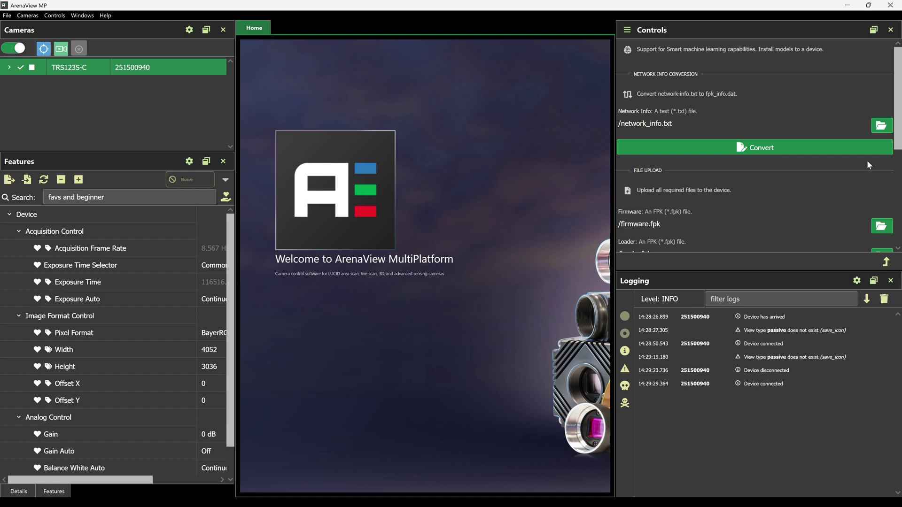
Choose network_info.txt from the extracted support package's Networks > BrainBuilder > OD_cat_dog > BB_output folder in Downloads as the Network Info file.
click(880, 126)
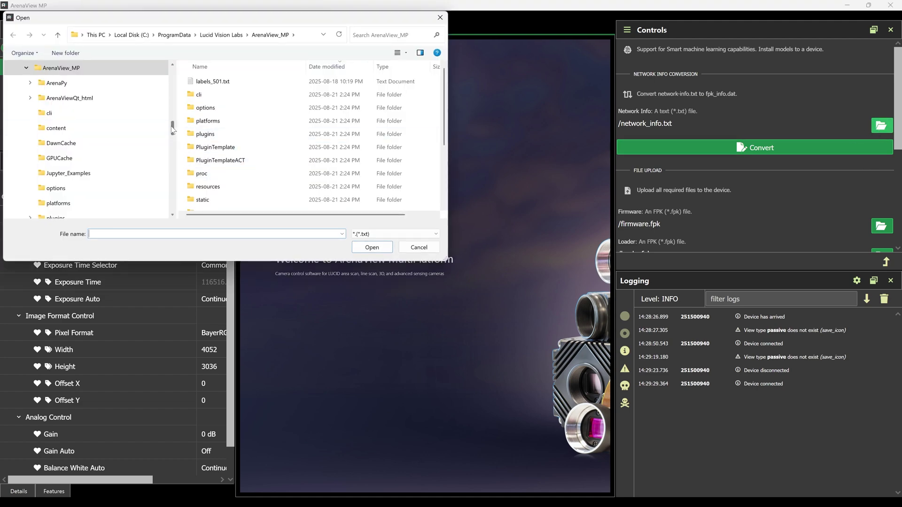
drag(173, 129, 173, 73)
click(84, 144)
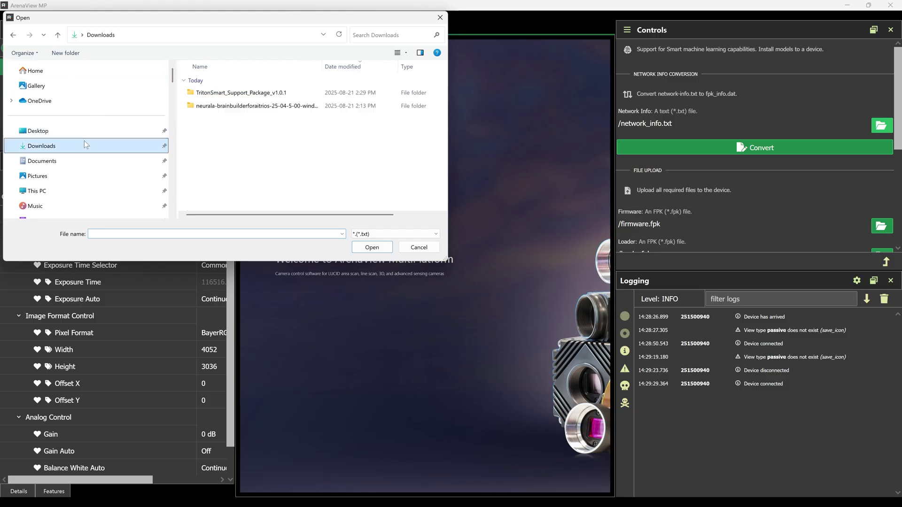
double_click(217, 92)
double_click(216, 93)
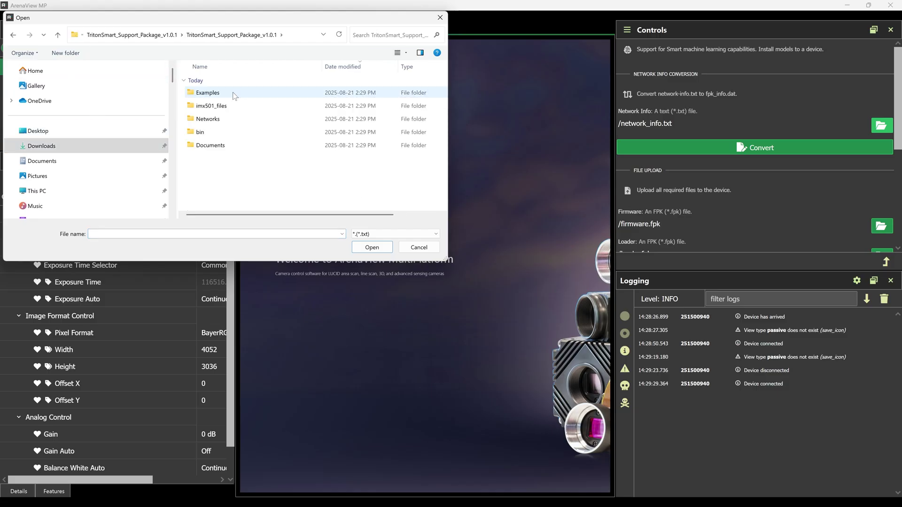
double_click(219, 120)
double_click(217, 93)
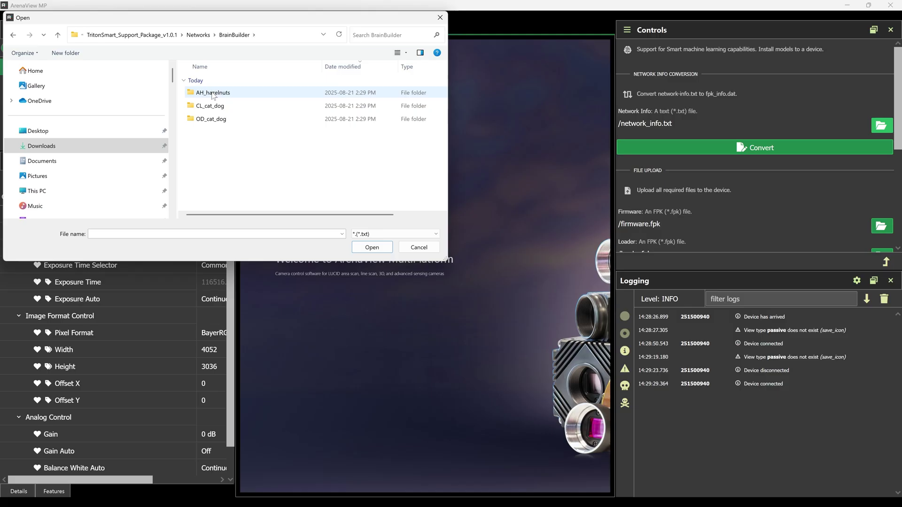
click(212, 120)
double_click(212, 120)
double_click(212, 107)
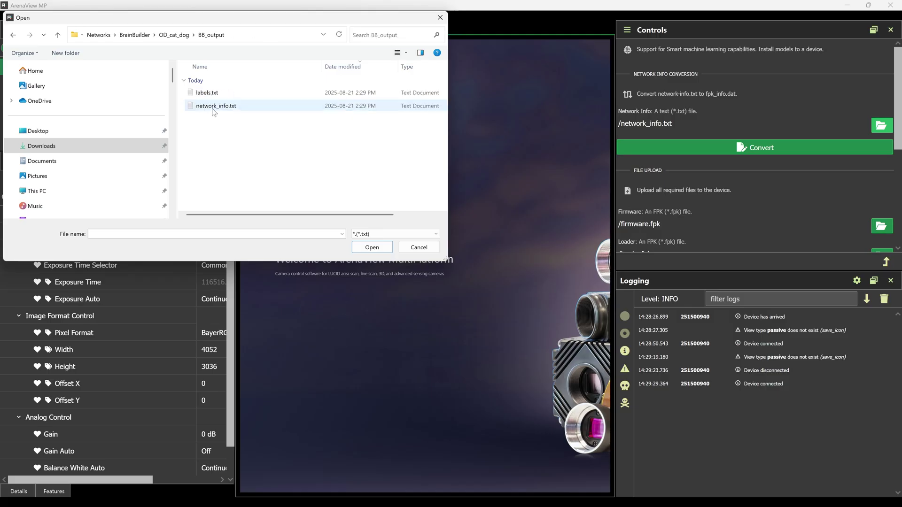
click(214, 106)
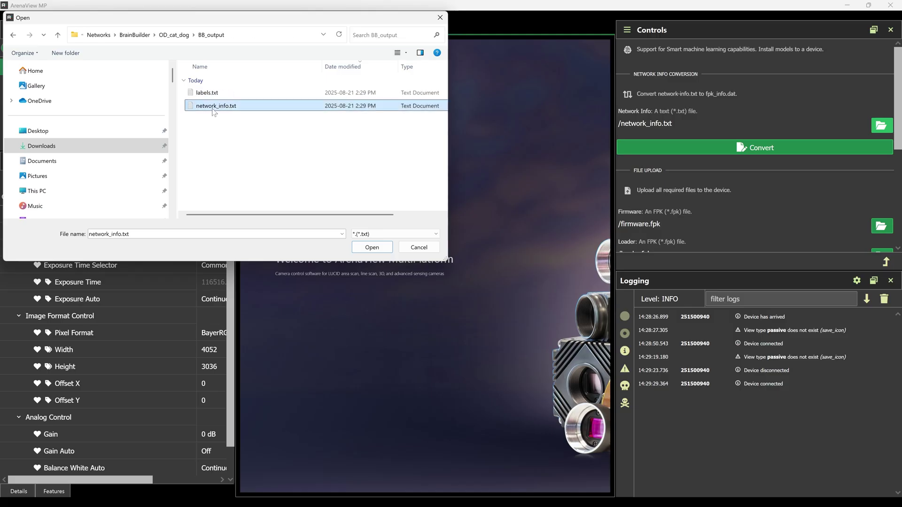
click(372, 248)
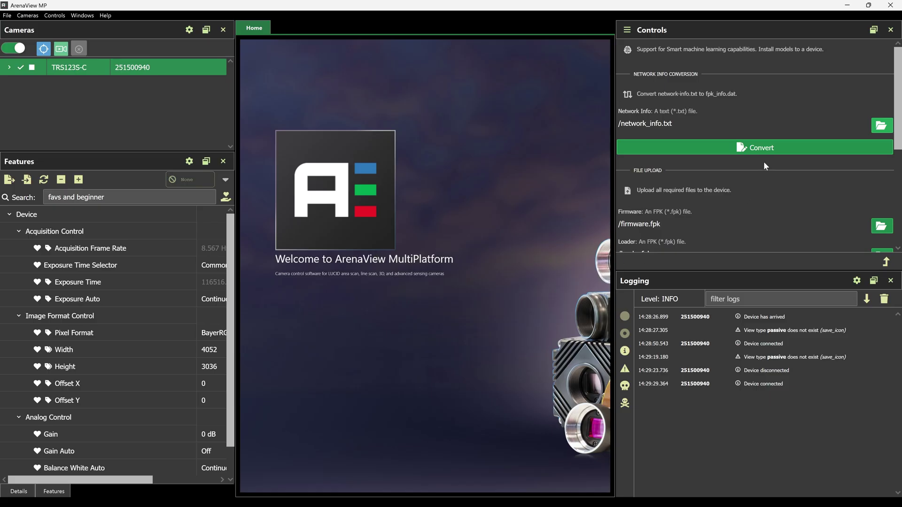
Convert the network info file to fpk_info.dat and highlight the generated file's path in the log.
click(751, 149)
drag(820, 405, 744, 399)
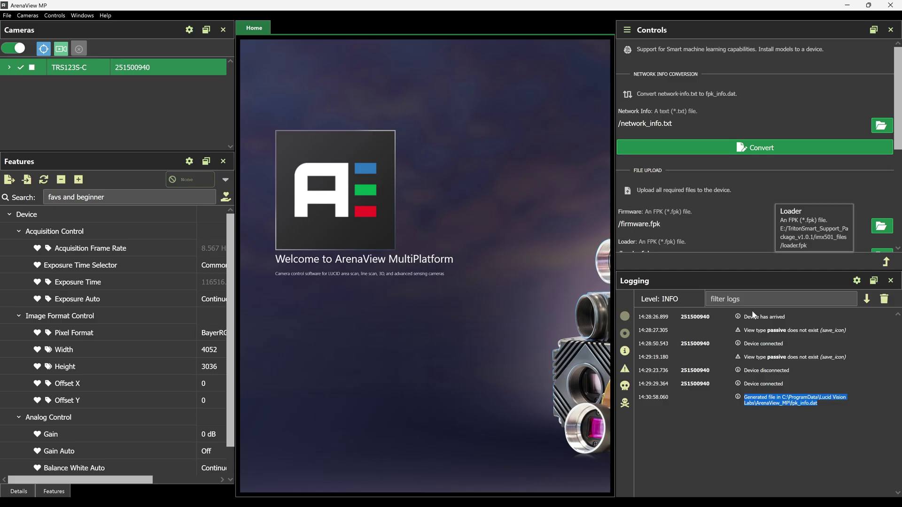
Shrink the Logging area to reveal the upload fields and choose firmware.fpk from the support package's imx501_files folder as the Firmware file.
drag(759, 270, 758, 389)
click(882, 226)
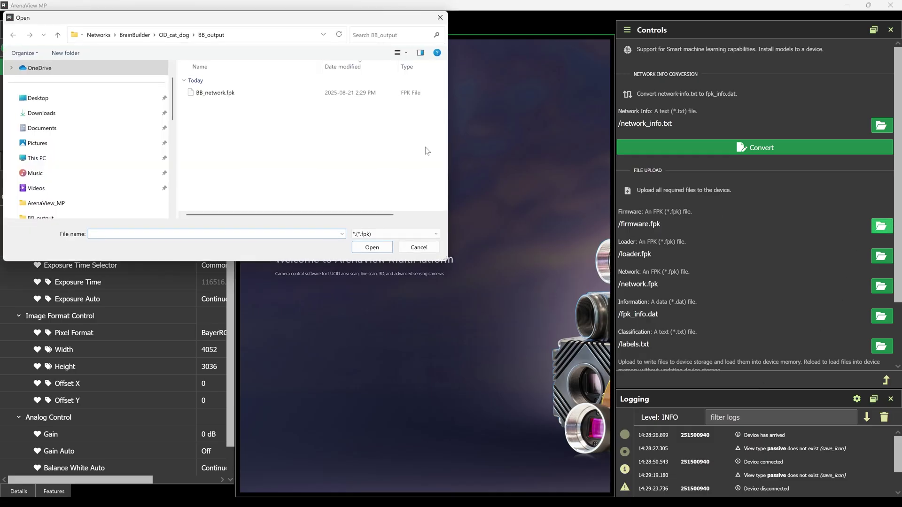
click(139, 36)
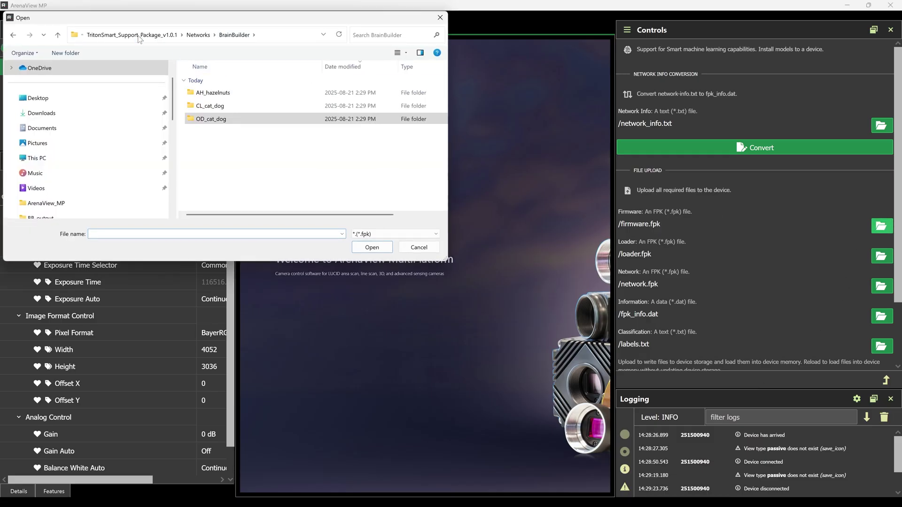
click(199, 35)
click(146, 37)
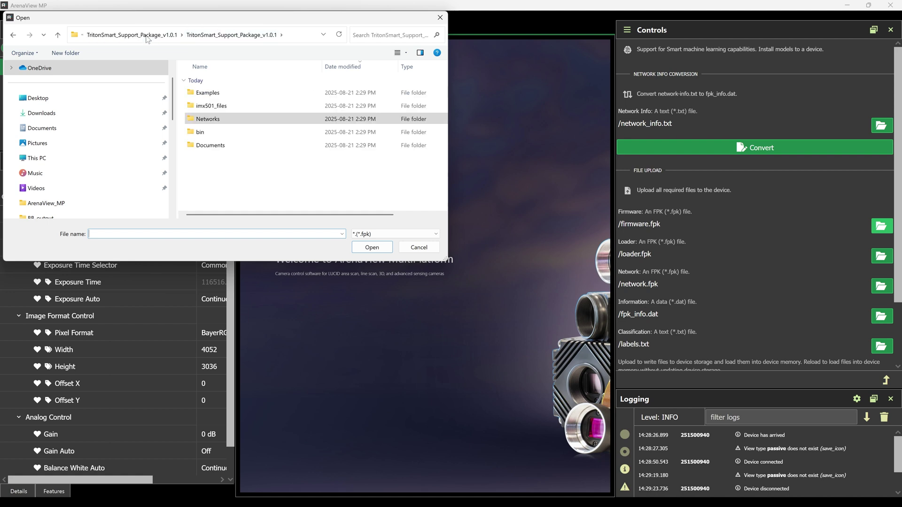
double_click(214, 106)
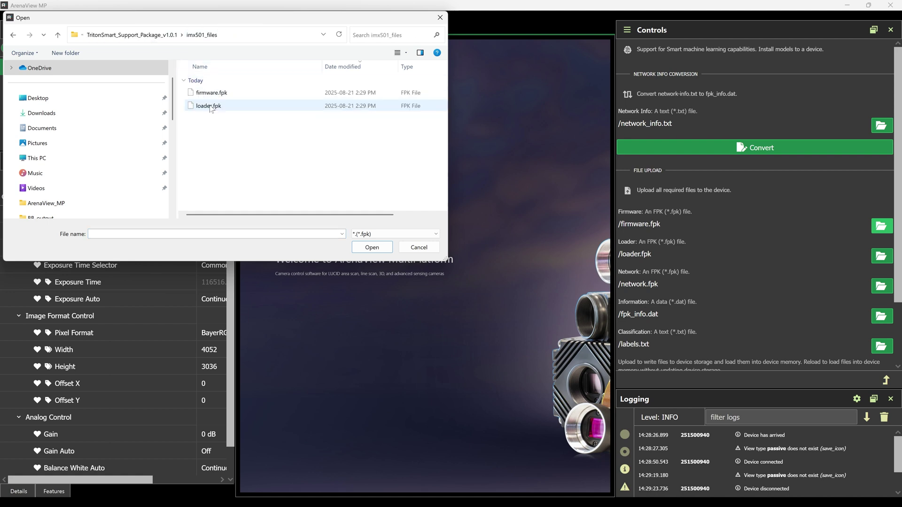
click(216, 96)
click(381, 247)
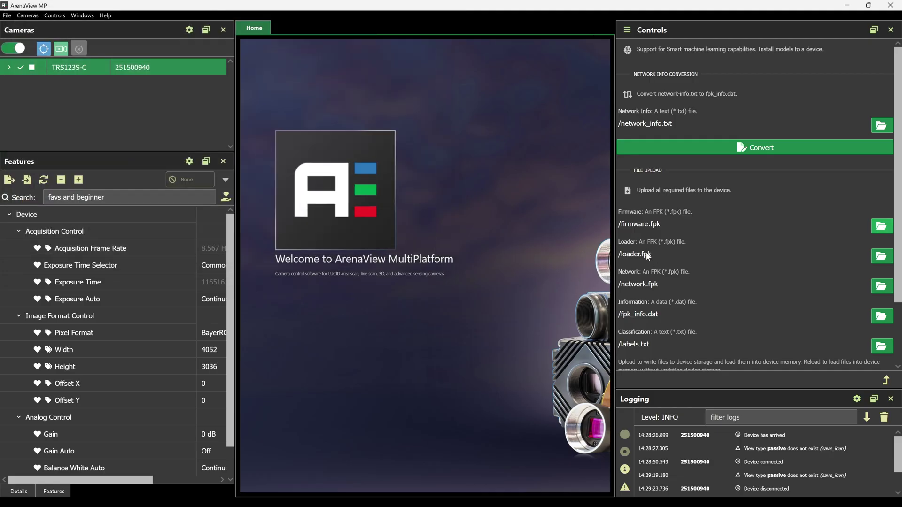
Choose loader.fpk from the imx501_files folder as the Loader file.
click(886, 257)
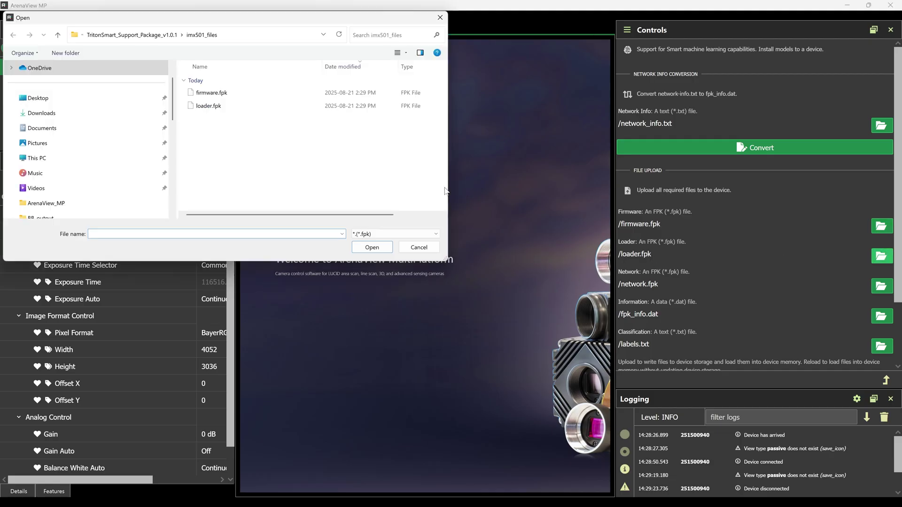
click(214, 107)
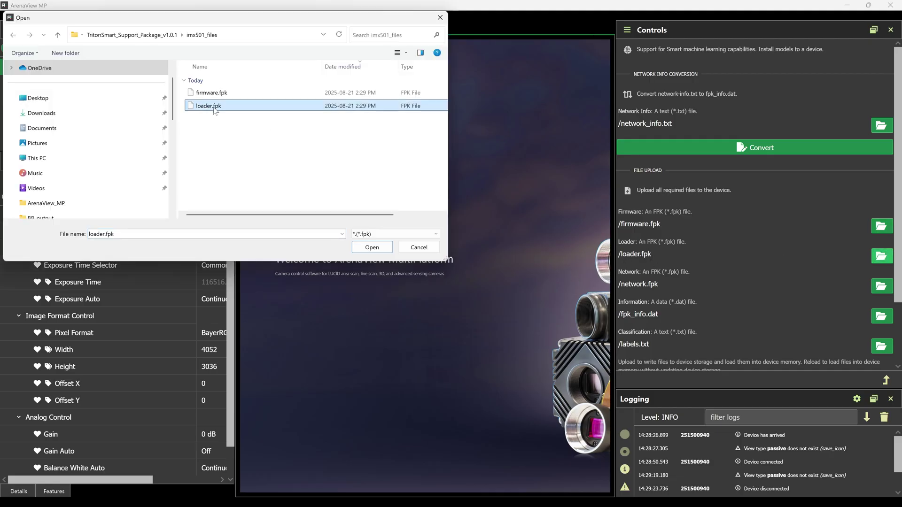
click(372, 247)
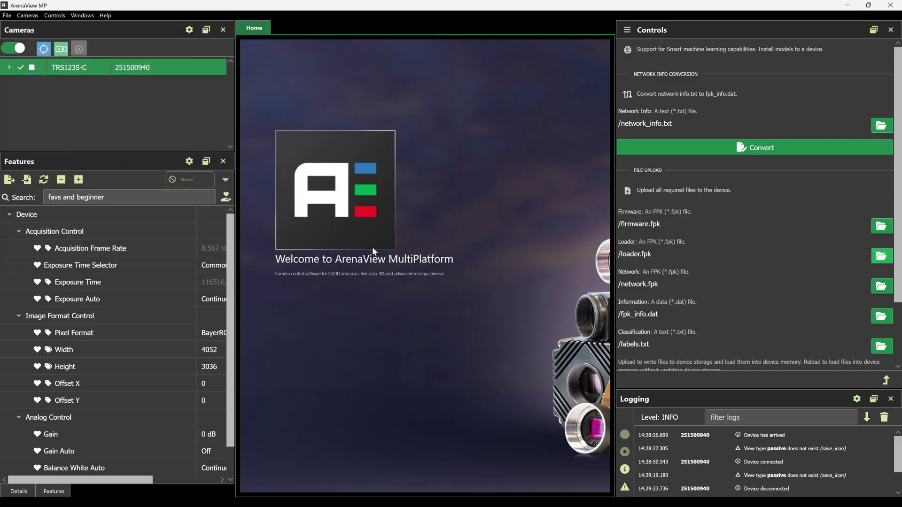
Choose BB_network.fpk from Networks > BrainBuilder > OD_cat_dog > BB_output as the Network file.
click(882, 286)
click(118, 34)
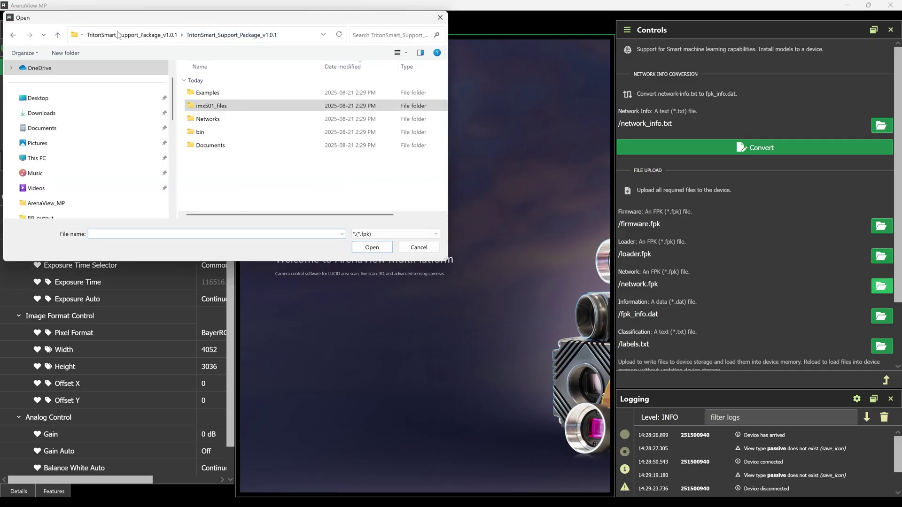
double_click(211, 119)
double_click(210, 92)
double_click(214, 120)
double_click(220, 95)
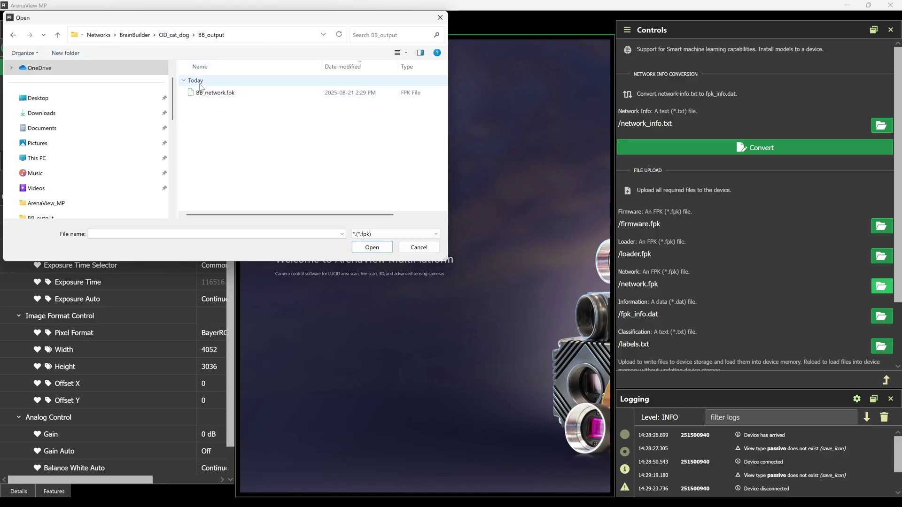
click(205, 95)
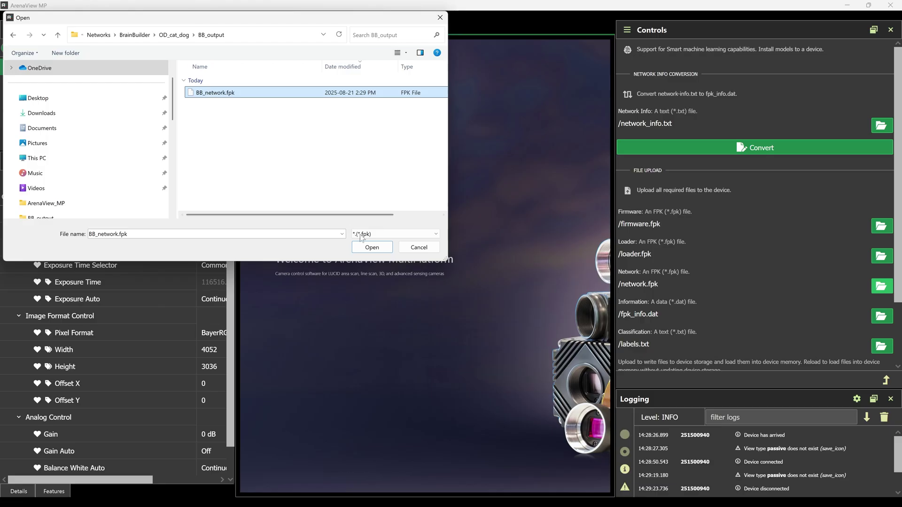
click(371, 247)
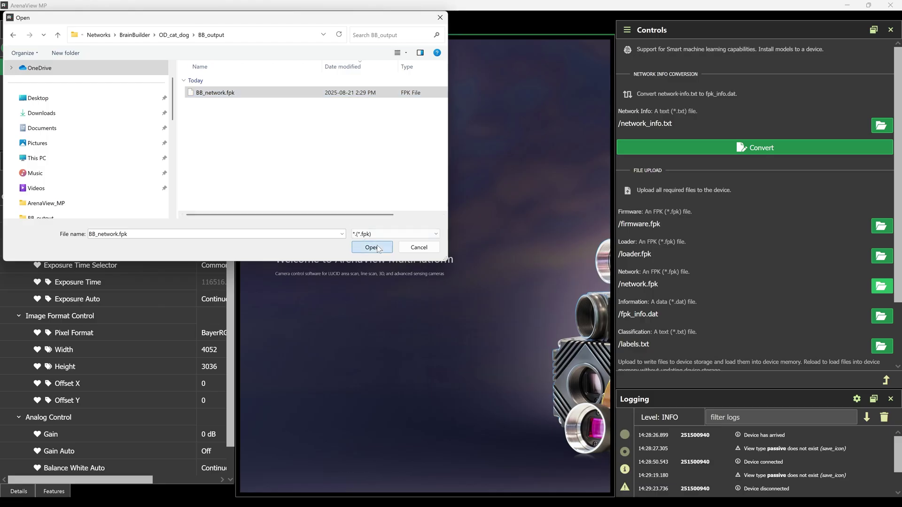
Choose fpk_info.dat from C: > ProgramData > Lucid Vision Labs > ArenaView_MP as the Information file.
click(881, 316)
scroll(171, 142, down, 4)
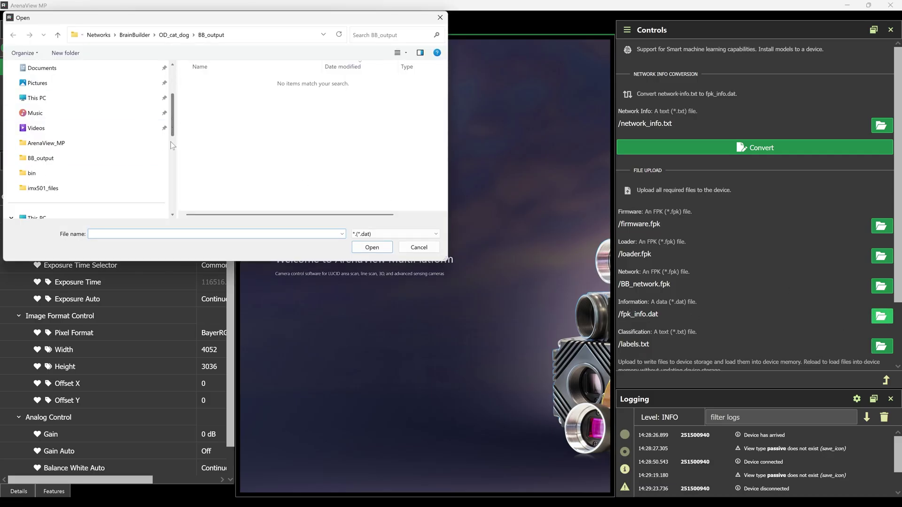
click(48, 113)
click(212, 147)
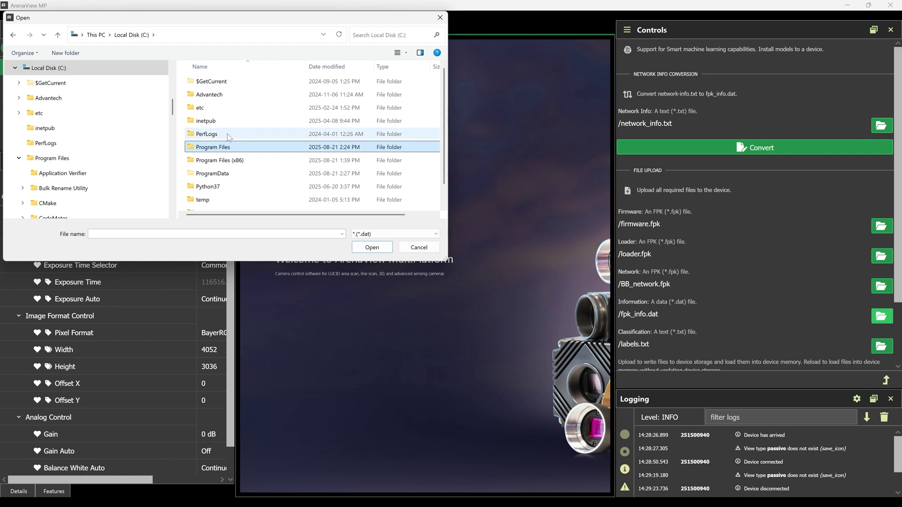
double_click(207, 177)
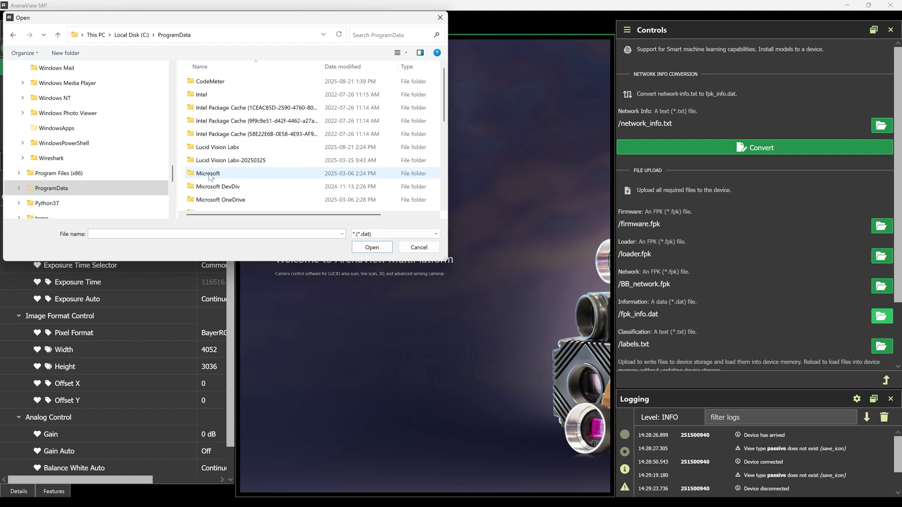
click(230, 148)
double_click(229, 148)
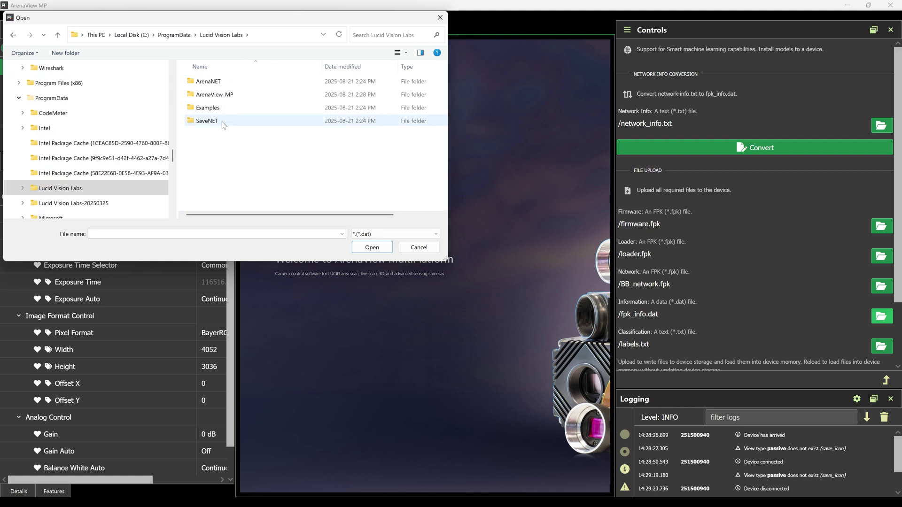
double_click(229, 95)
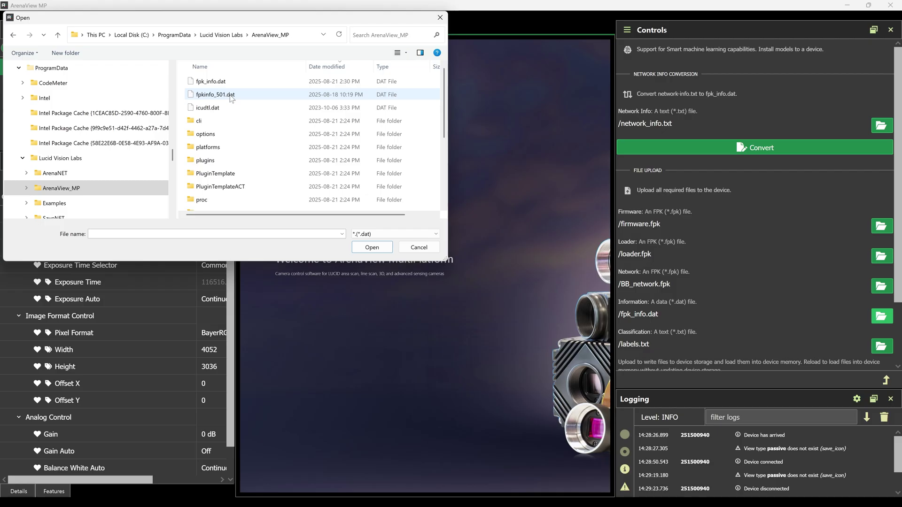
click(213, 82)
click(378, 248)
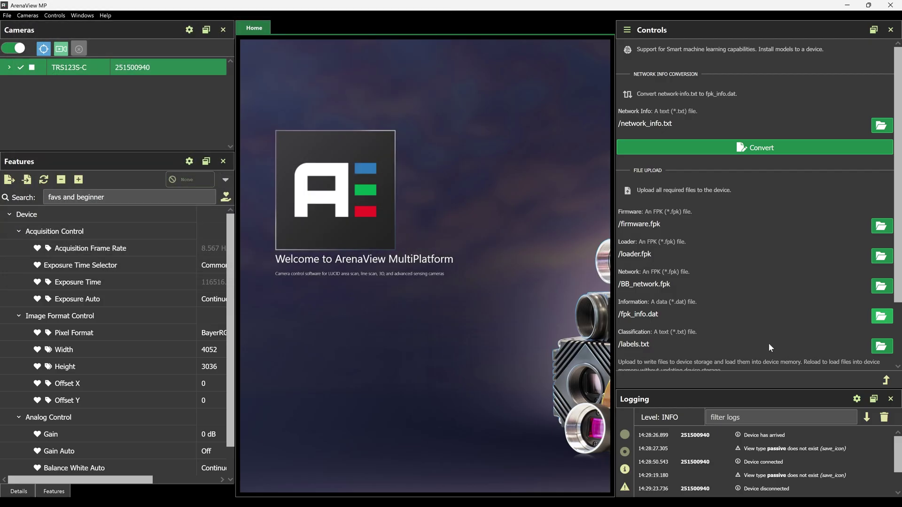
Choose labels.txt from the support package's Networks > BrainBuilder > OD_cat_dog > BB_output folder in Downloads as the Classification file.
click(882, 346)
scroll(39, 80, down, 1)
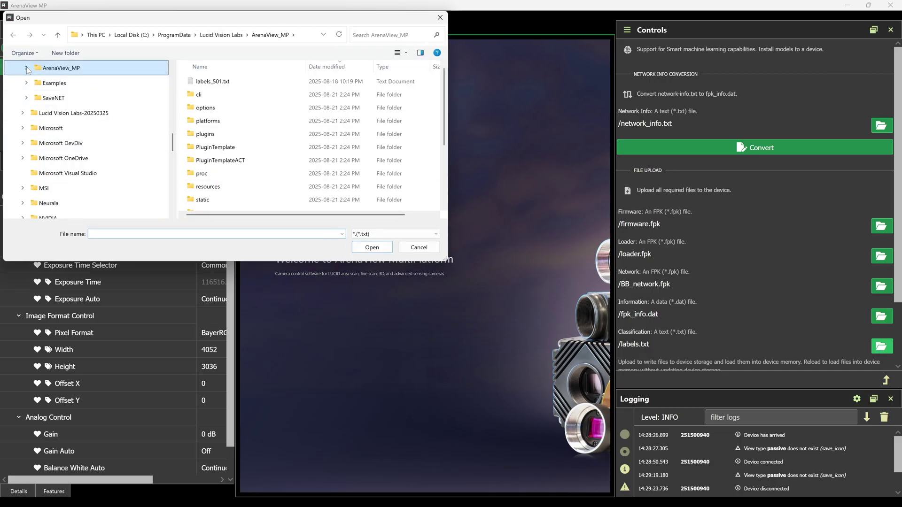
drag(173, 153, 174, 89)
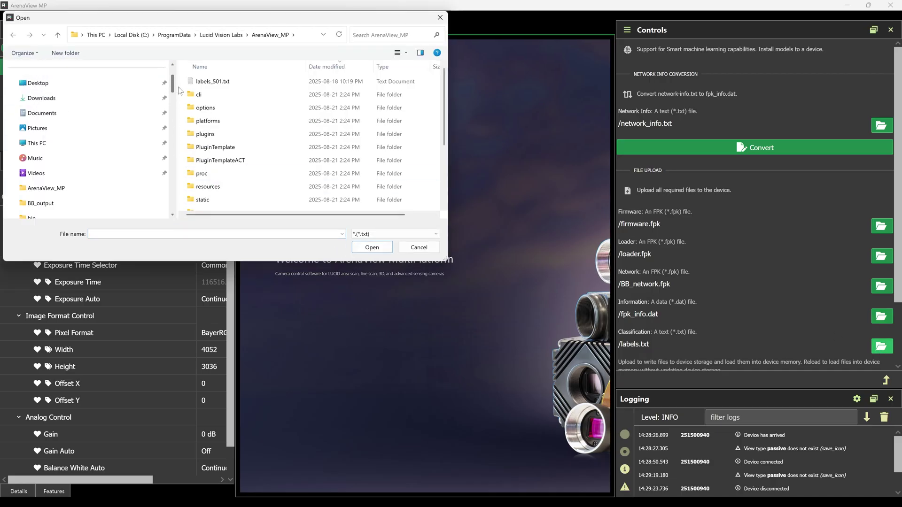
click(53, 99)
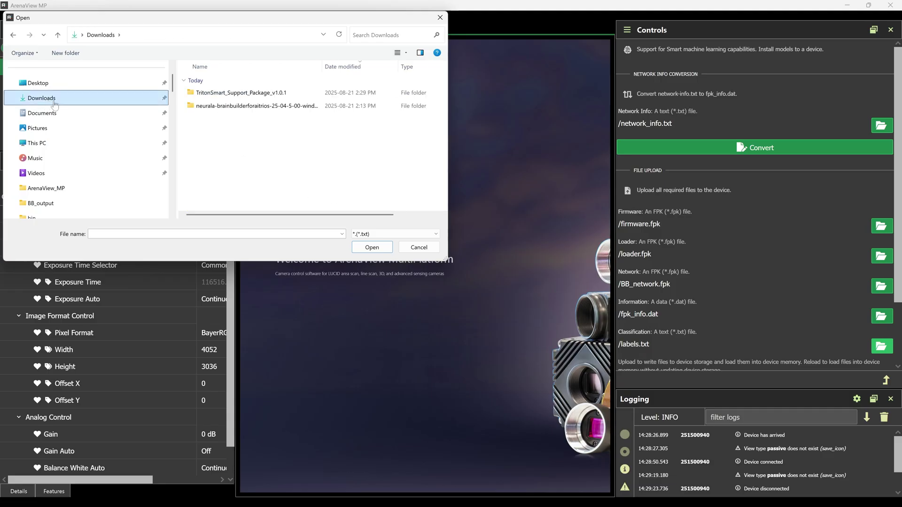
double_click(226, 93)
double_click(225, 92)
double_click(220, 119)
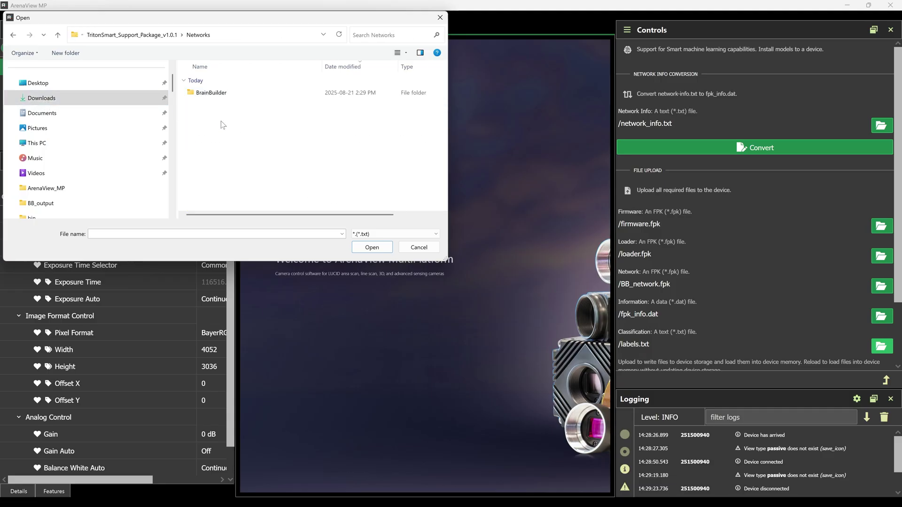
double_click(217, 94)
double_click(214, 123)
double_click(214, 106)
click(214, 92)
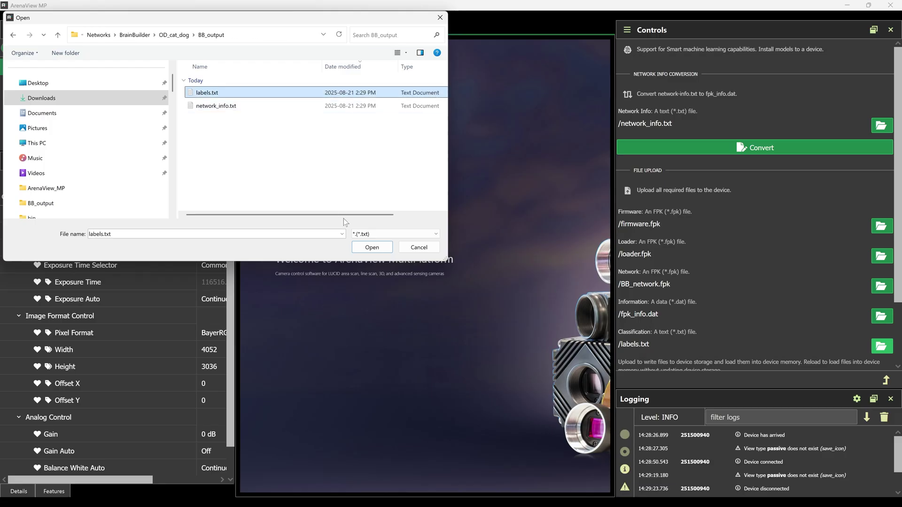
click(375, 248)
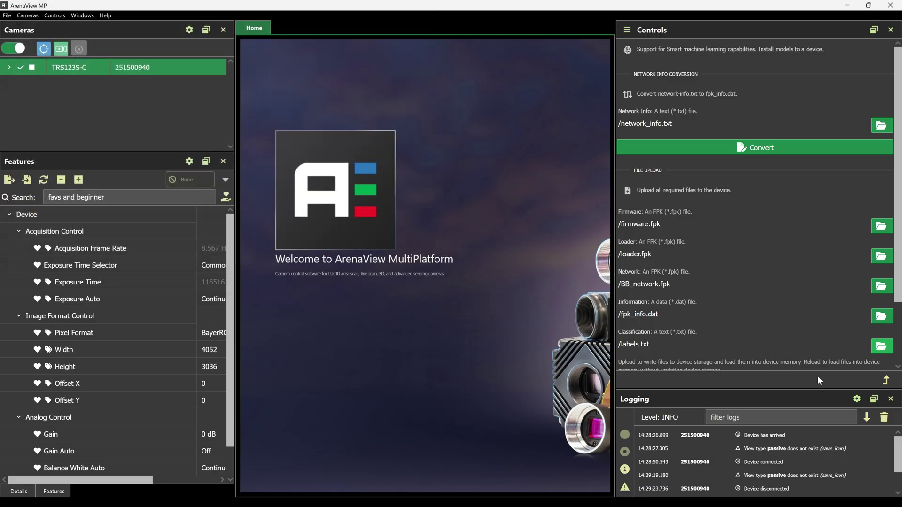
Clear the log and upload the five selected files to the camera, enlarging the Logging area to follow the progress.
click(884, 417)
scroll(898, 290, down, 3)
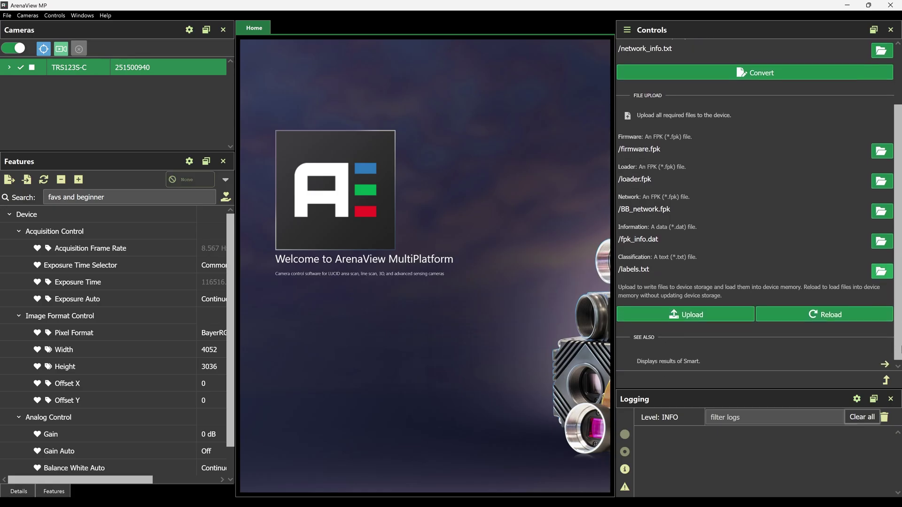
click(712, 312)
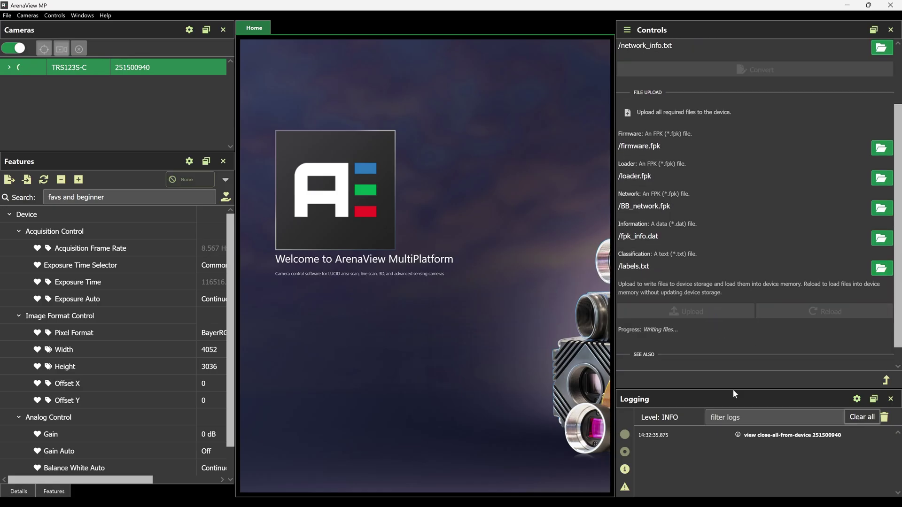
drag(741, 389, 741, 241)
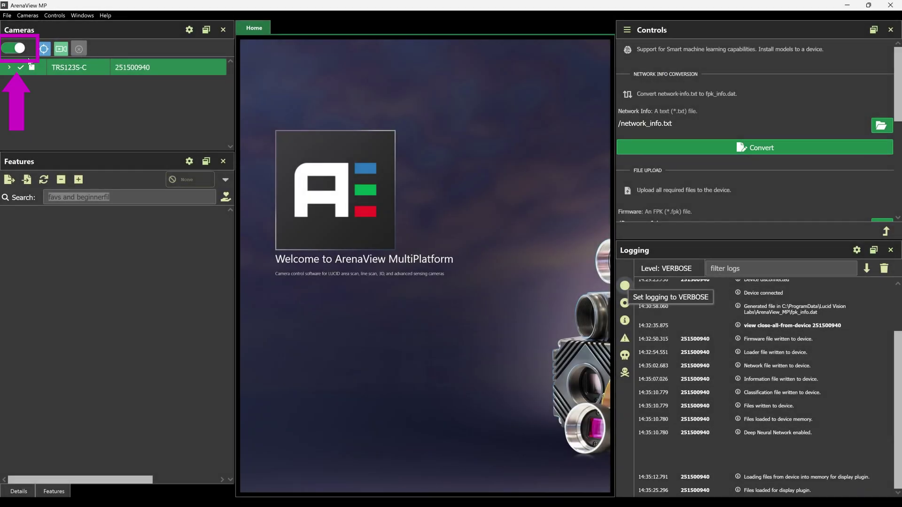
Disconnect the TRS123S-C camera and switch to File Explorer, opening the bin folder inside TritonSmart_Support_Package_v1.0.1.
click(16, 48)
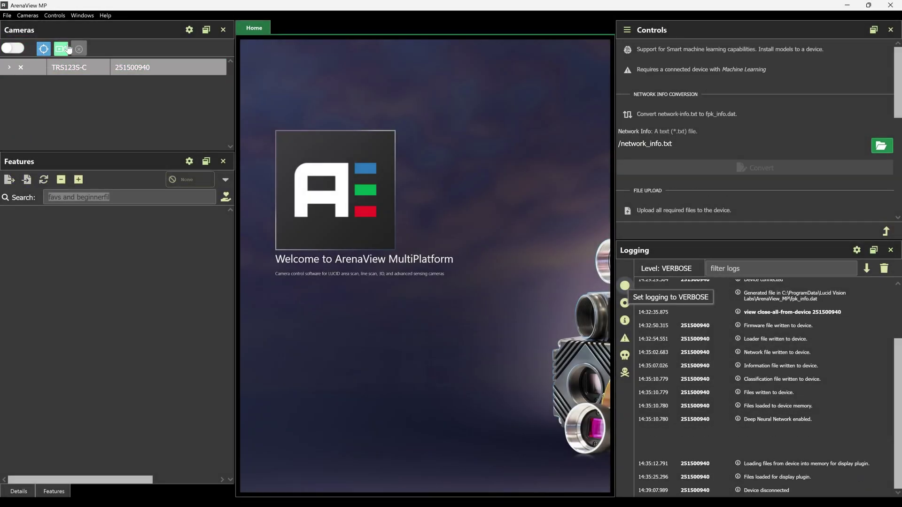
click(847, 6)
click(257, 96)
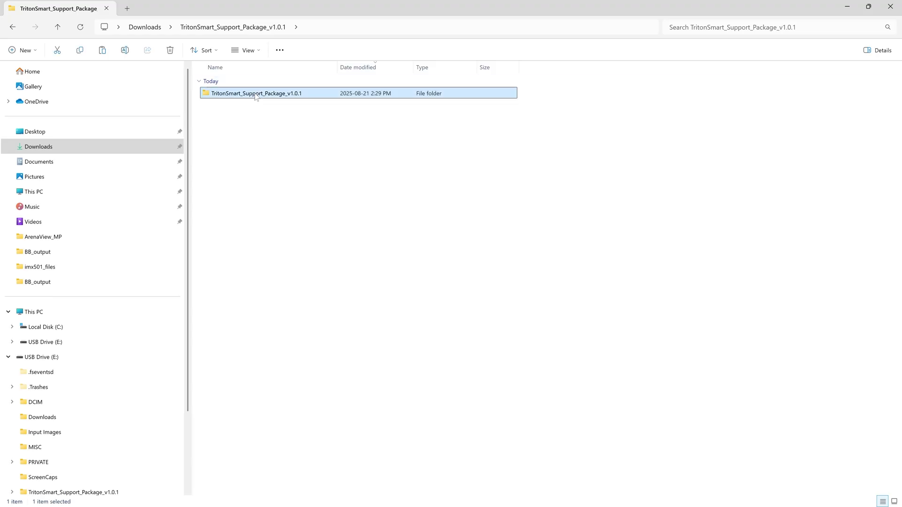
double_click(256, 95)
double_click(237, 121)
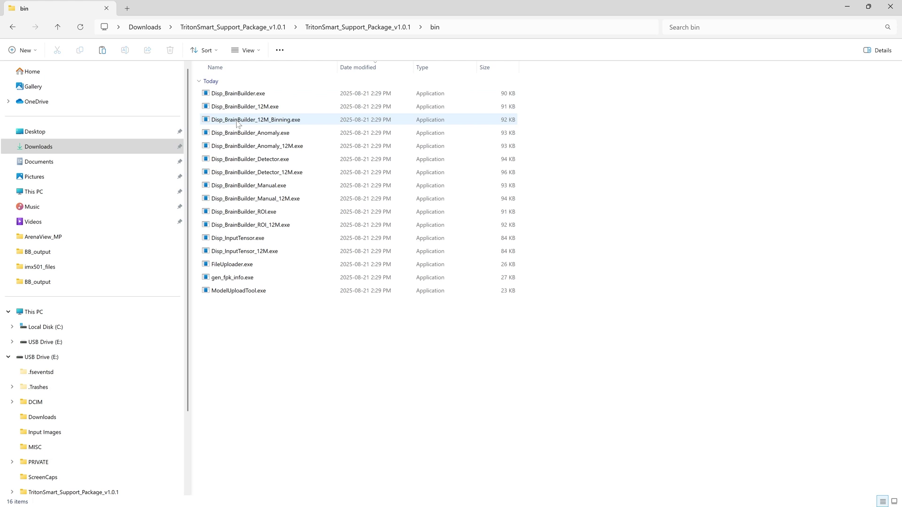
Run Disp_InputTensor.exe from the bin folder and minimize its console window.
click(254, 240)
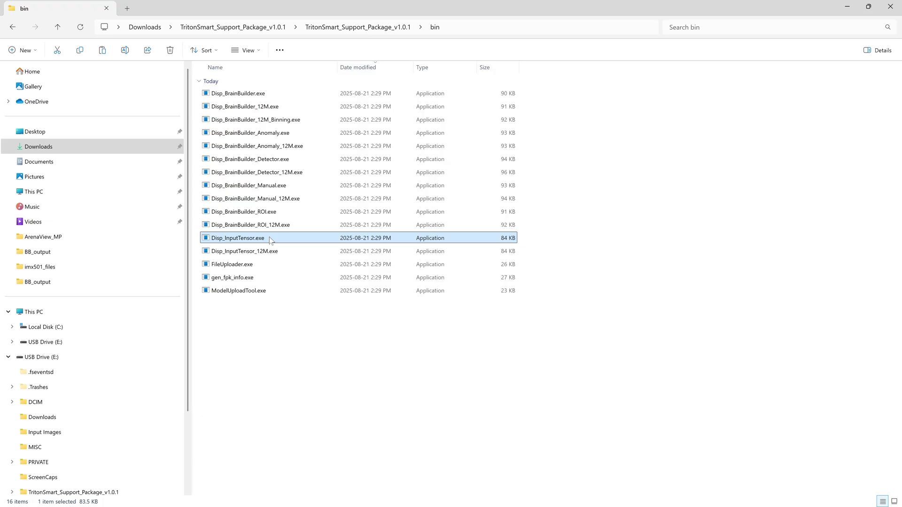
double_click(271, 240)
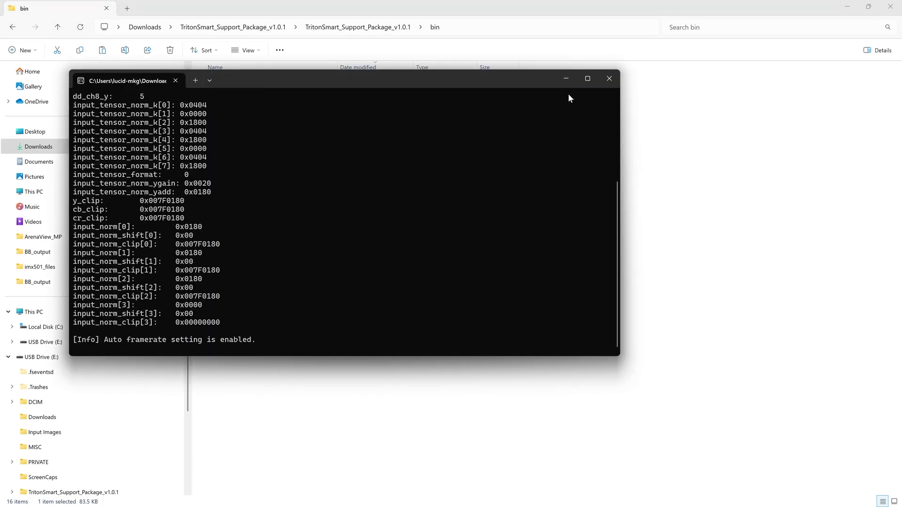
click(566, 78)
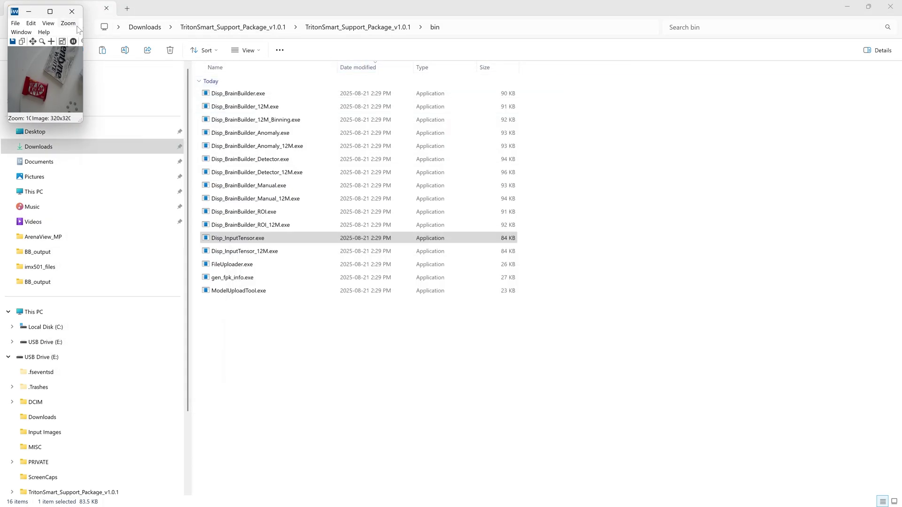
Enlarge the InputTensor preview, view it briefly in full screen, and move its window clear of the file names.
drag(82, 120, 317, 283)
click(62, 33)
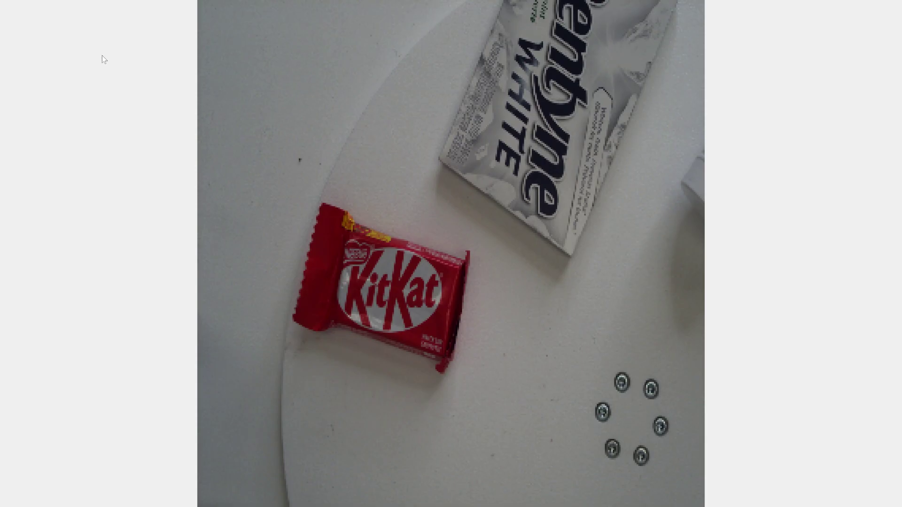
key(Escape)
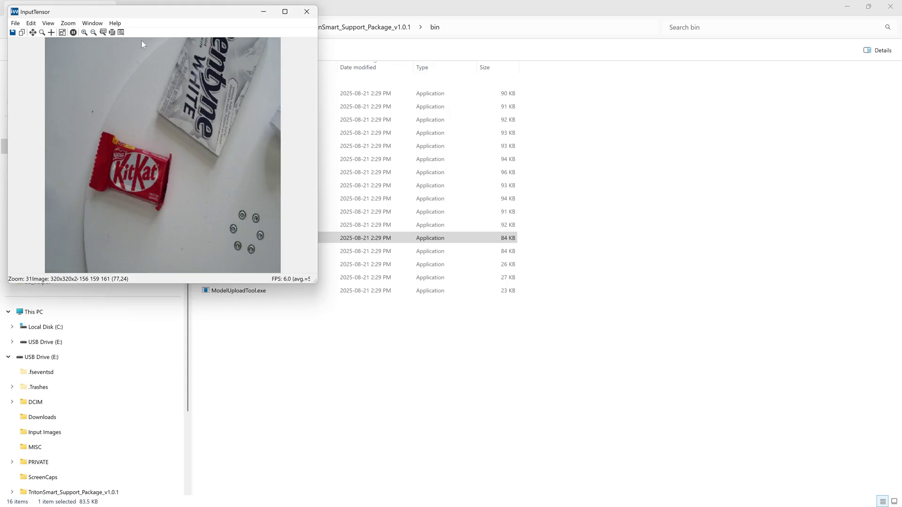
drag(216, 19, 606, 147)
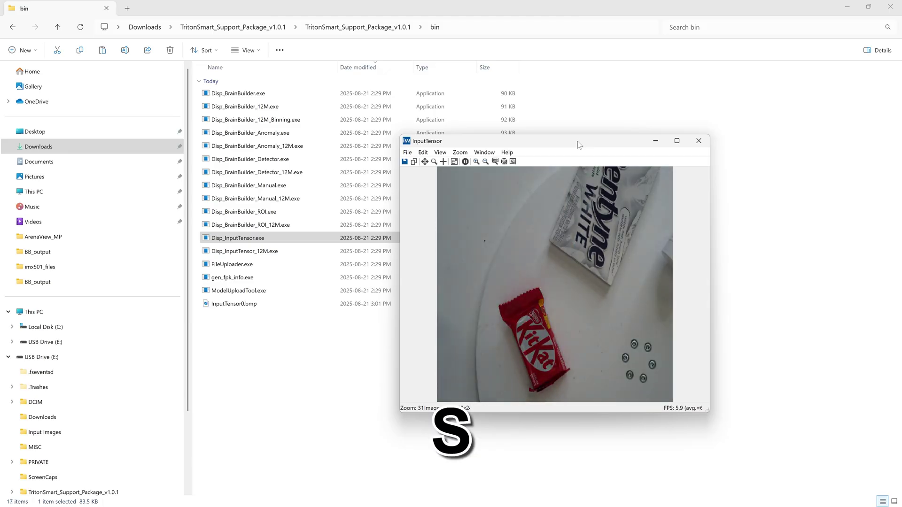
Save eight camera images of the objects from the InputTensor preview, quit it, and select InputTensor0.bmp through InputTensor7.bmp.
key(s)
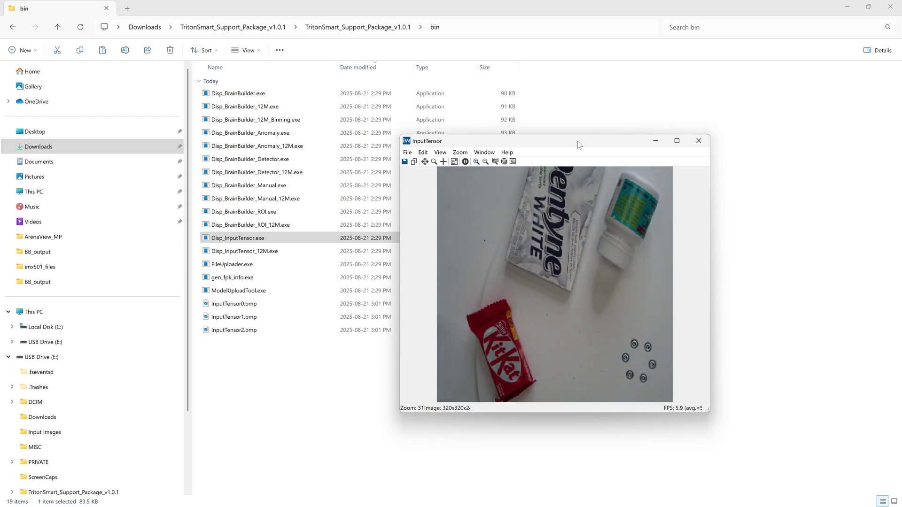
key(s)
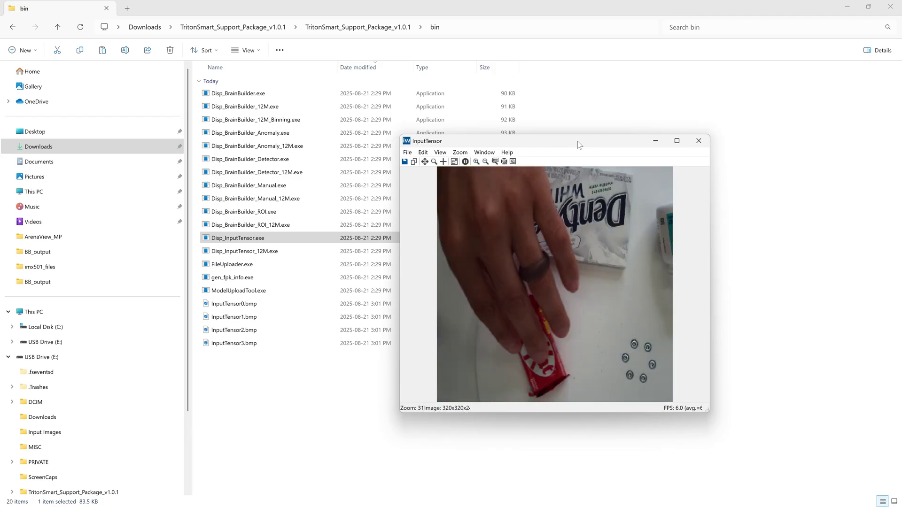
key(s)
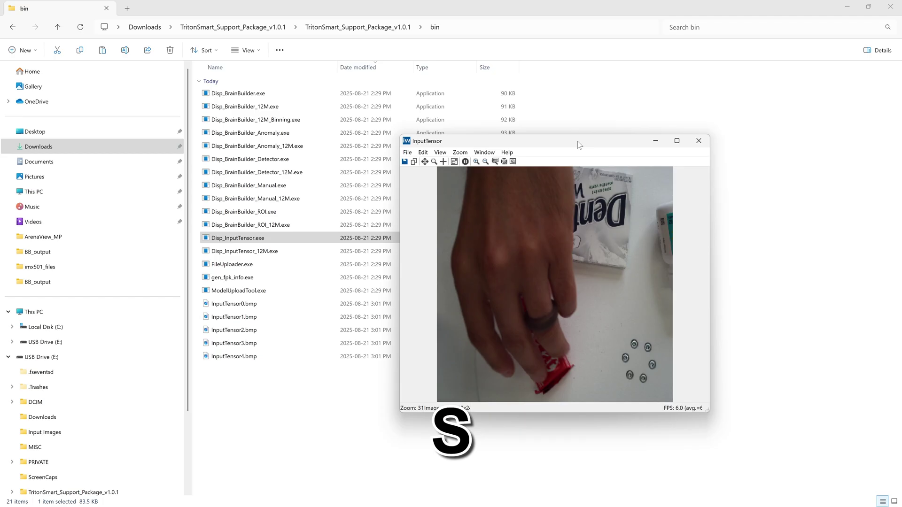
key(s)
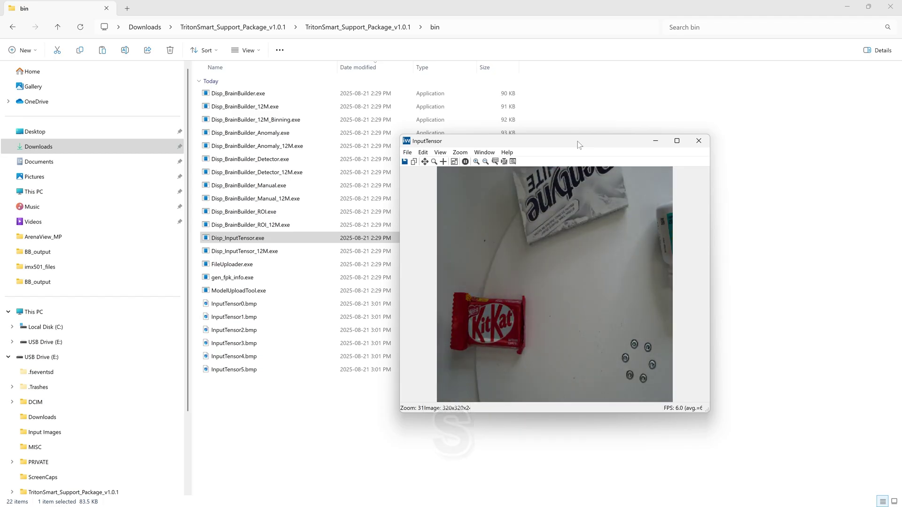
key(s)
key(s)
key(Escape)
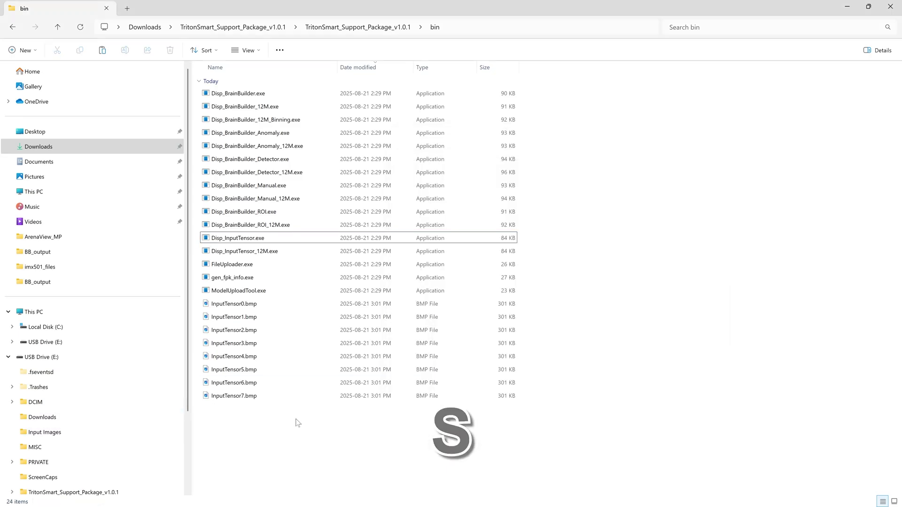
click(228, 394)
shift+click(246, 303)
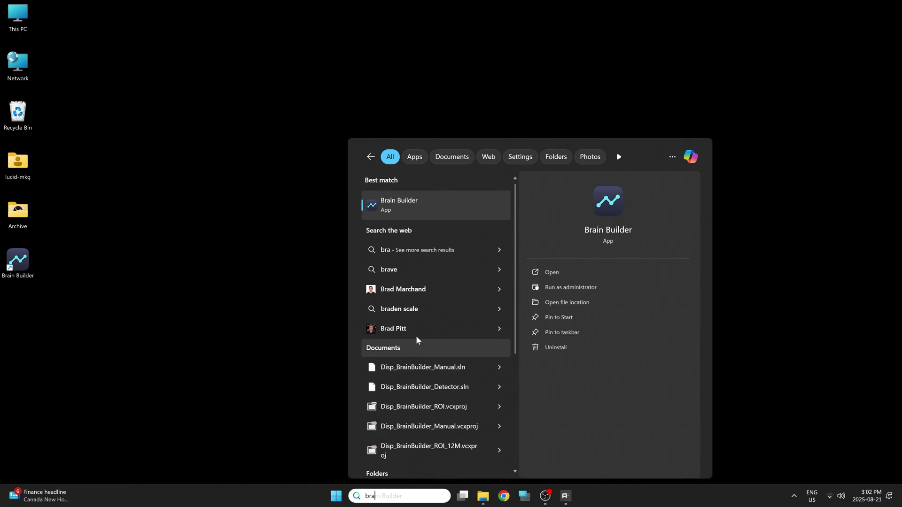
Switch to Brain Builder and create a new project named FirstProject.
click(459, 203)
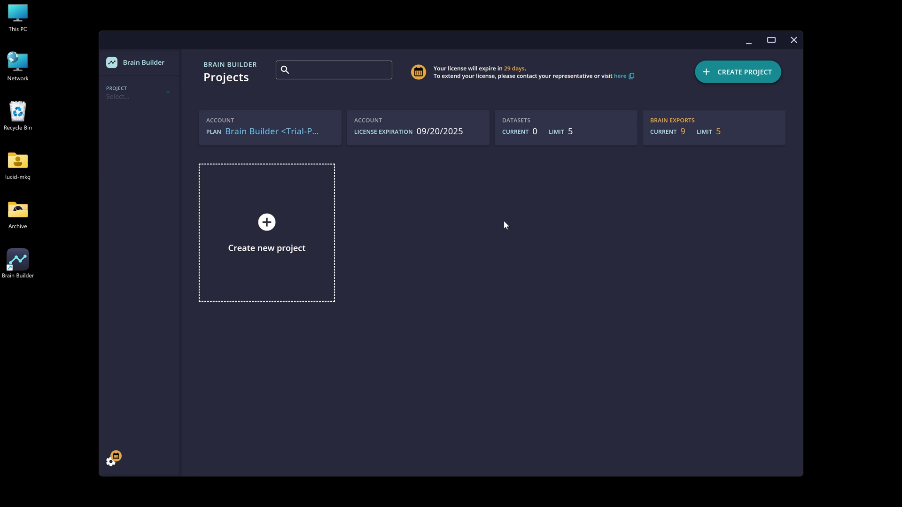
click(276, 233)
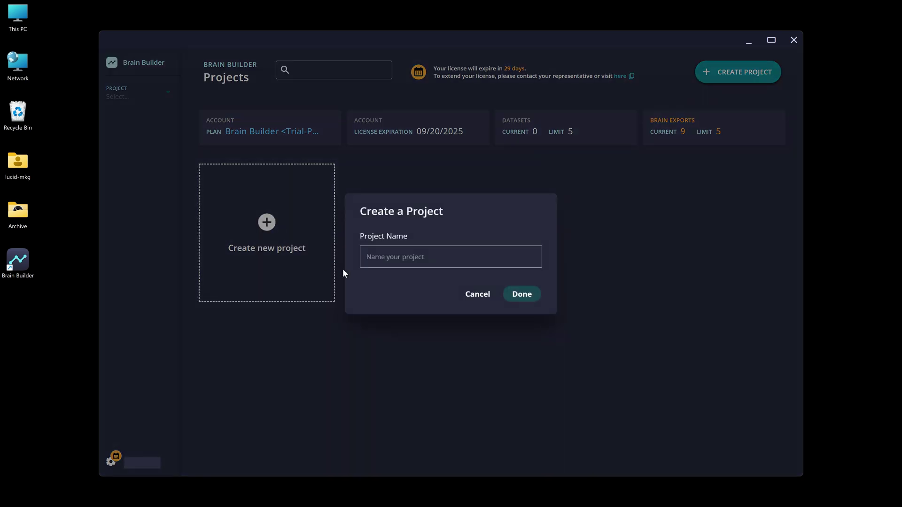
text(FirstPr)
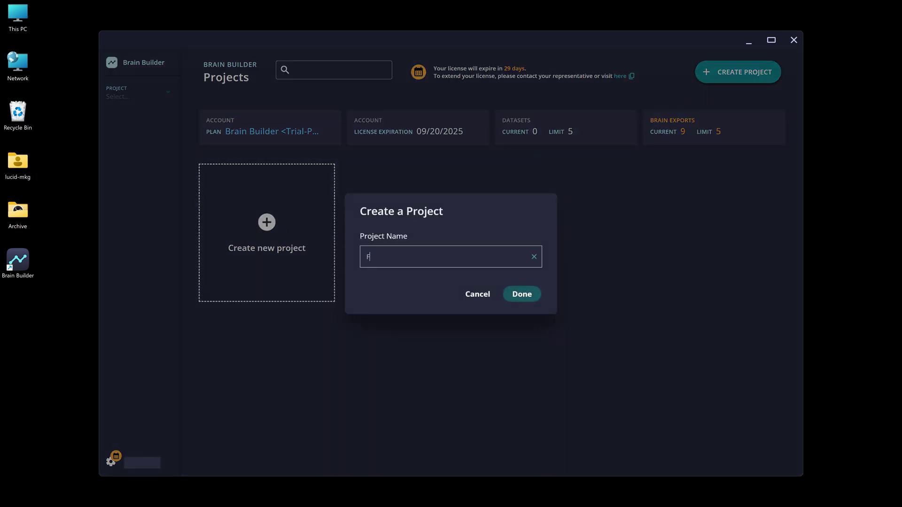
click(530, 304)
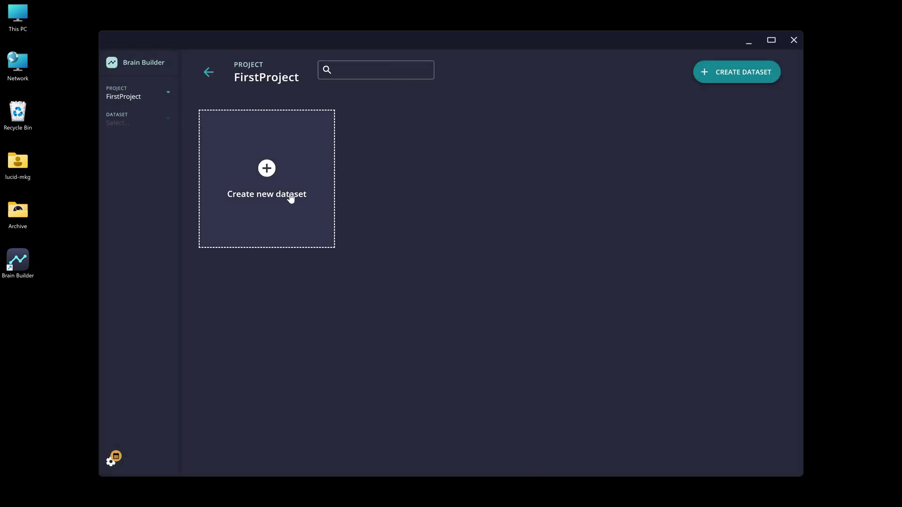
Create a dataset named FirstDataset in FirstProject with the Detector model type.
click(291, 199)
text(FirstDataset)
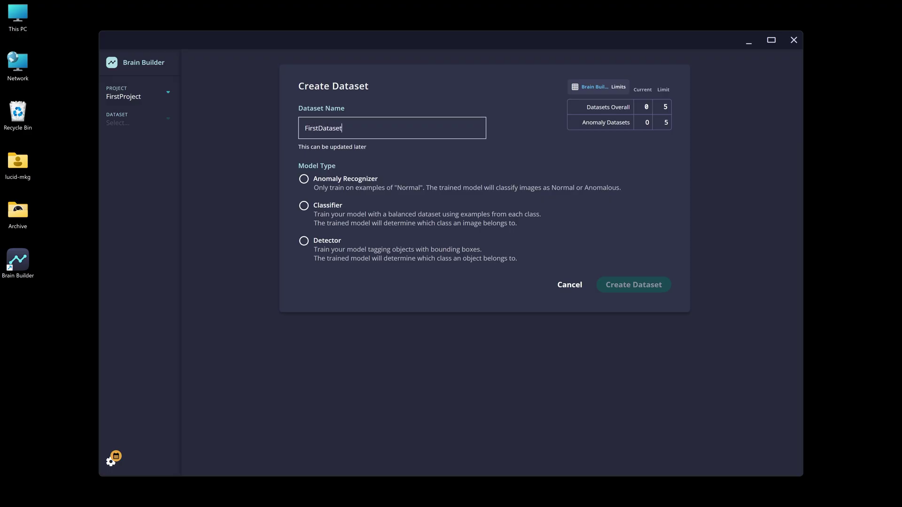
click(303, 241)
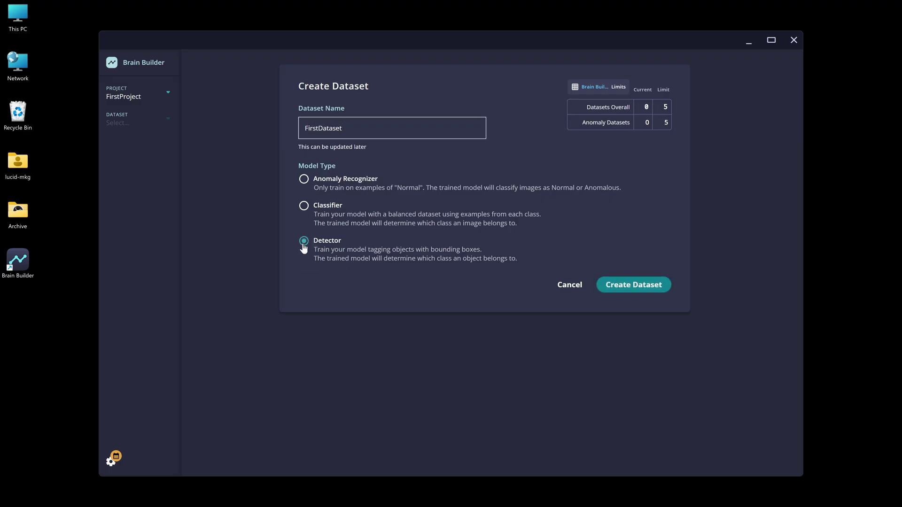
click(653, 287)
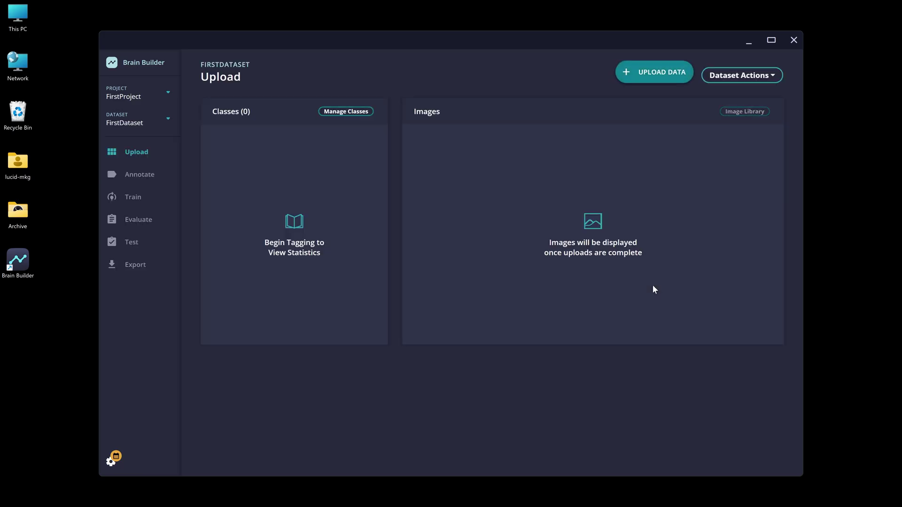
Upload all PNG images from the Downloads > First-Project folder to FirstDataset and close the upload dialog.
click(653, 73)
click(310, 305)
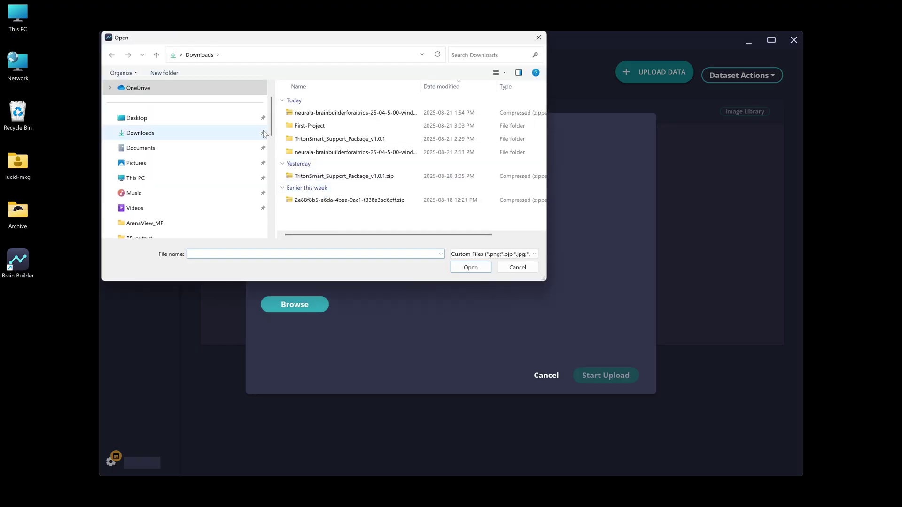
click(220, 134)
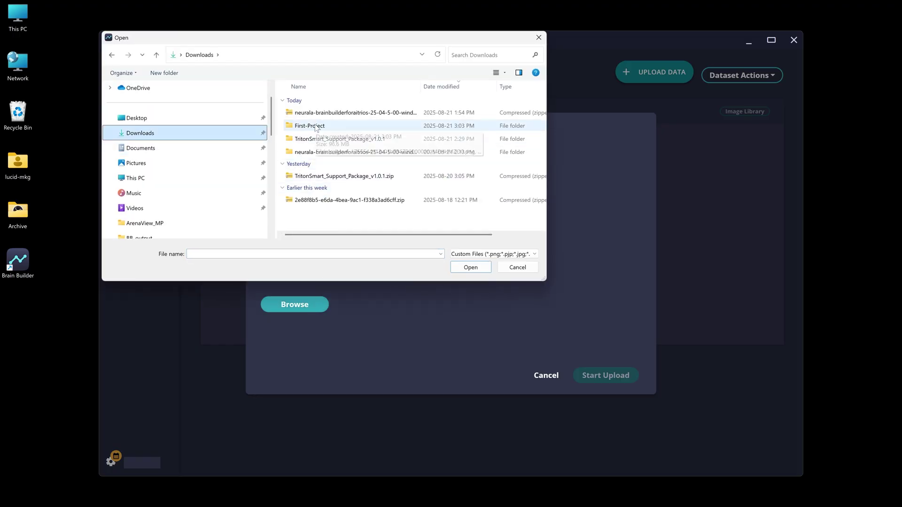
double_click(321, 127)
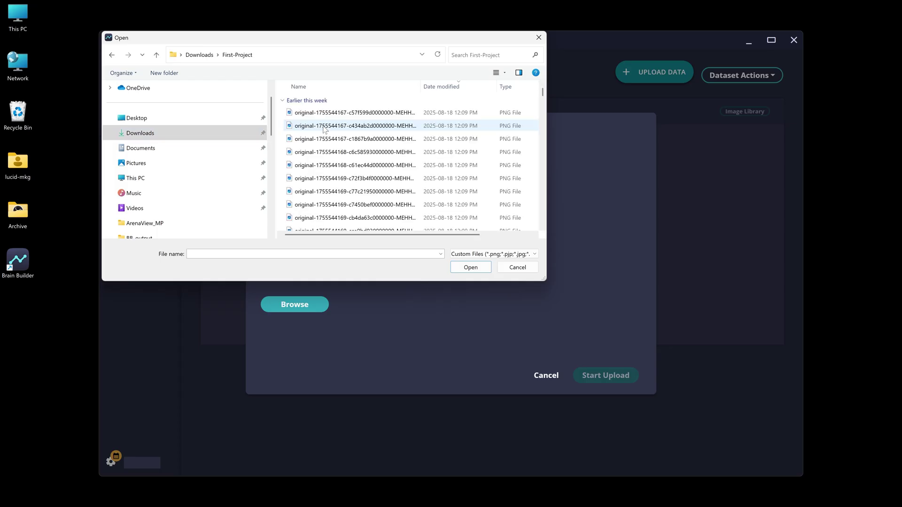
click(339, 113)
drag(544, 94, 543, 218)
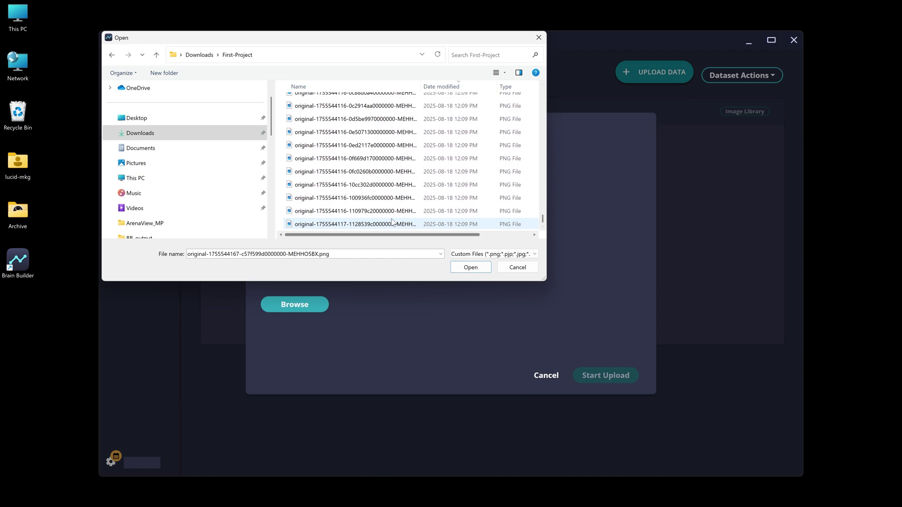
key(ctrl+a)
click(468, 267)
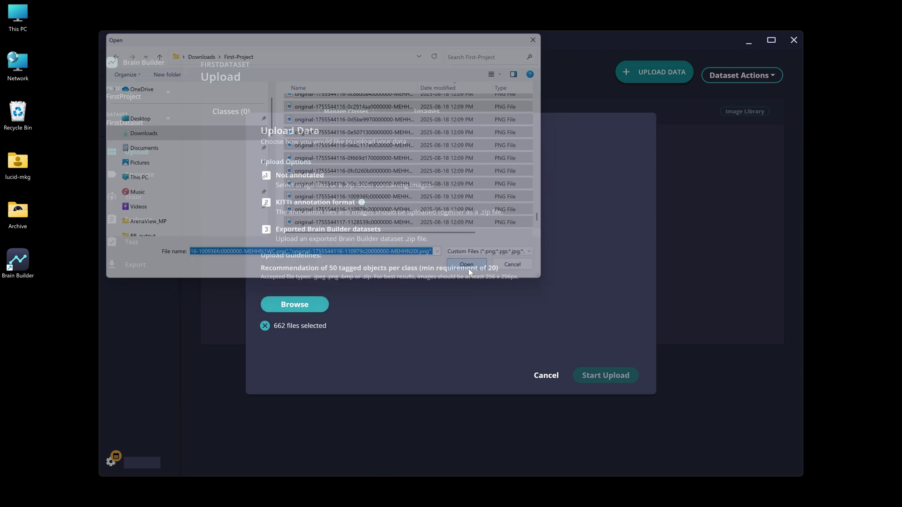
click(579, 376)
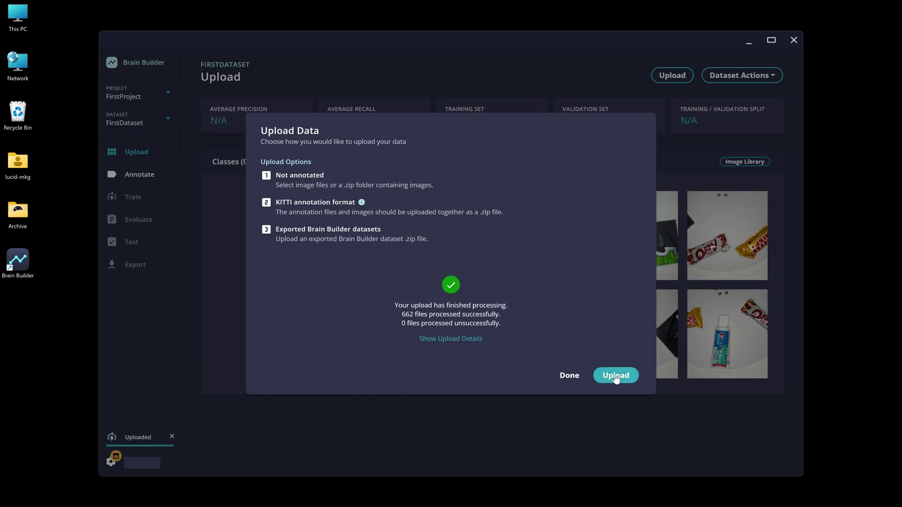
click(617, 378)
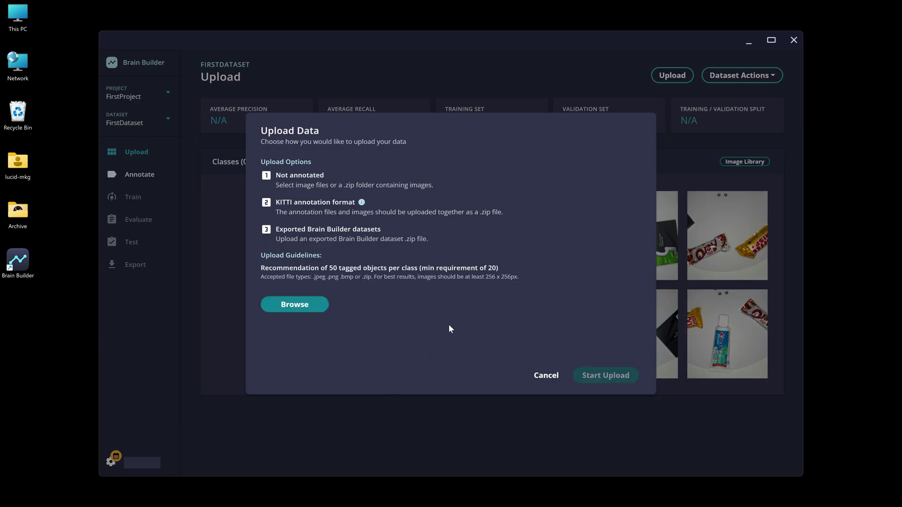
click(545, 376)
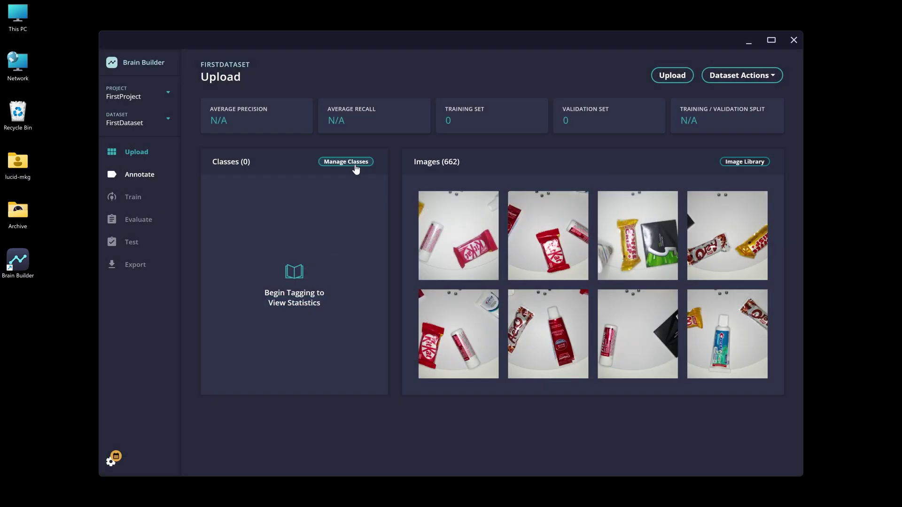
Add the classes Chocolate and Medicine to FirstDataset.
click(356, 162)
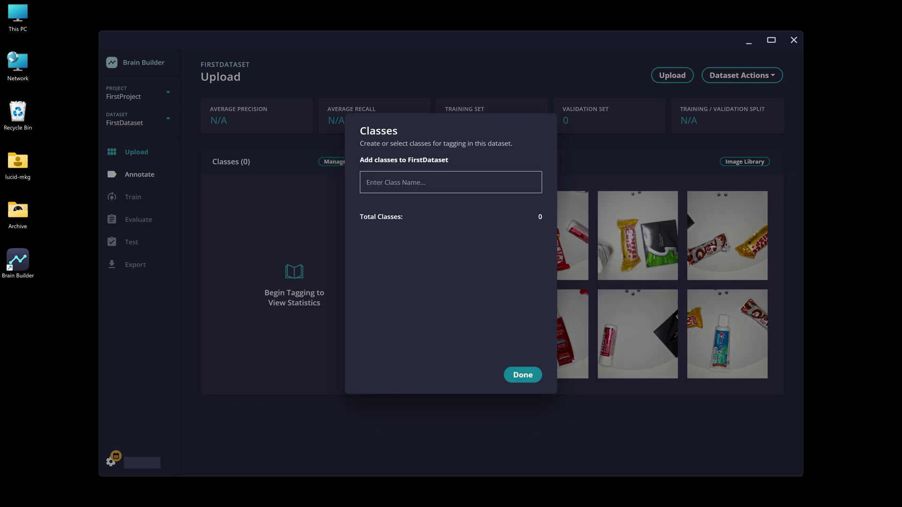
text(Chocolate)
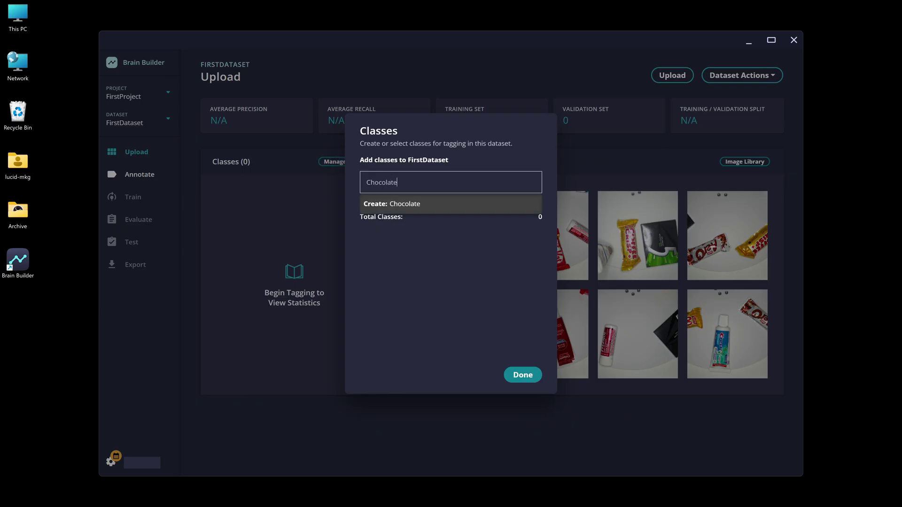
click(406, 208)
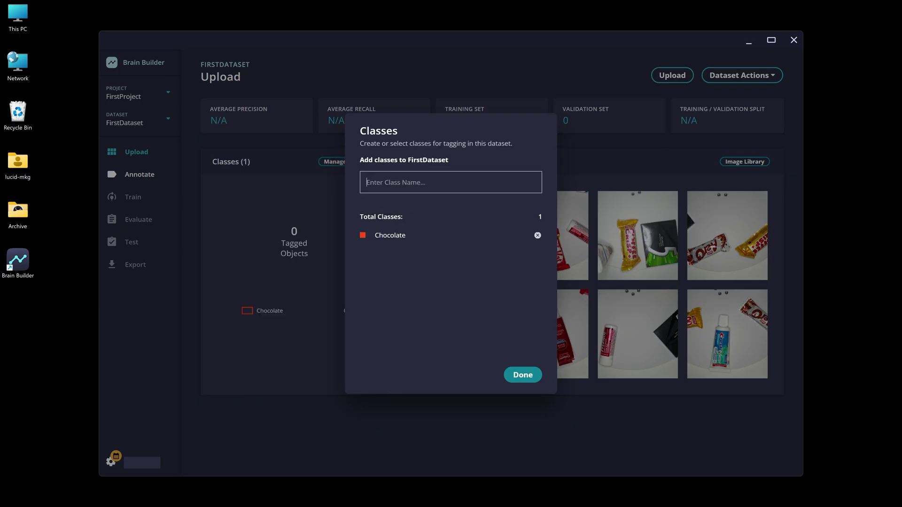
text(Medicine)
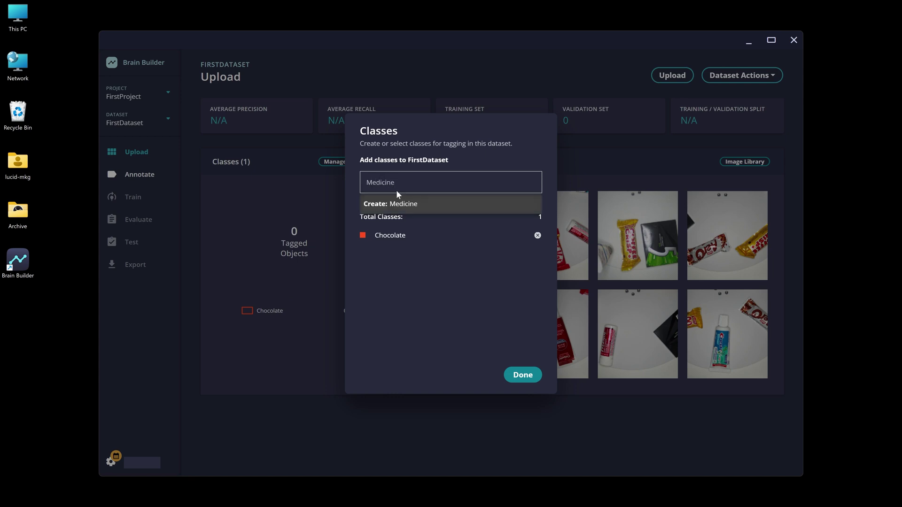
click(405, 206)
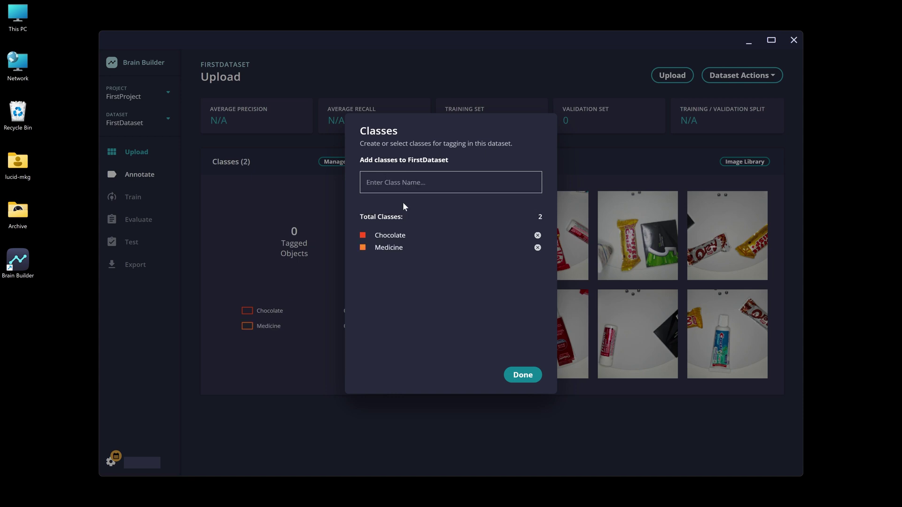
Finish managing classes, open the first dataset image, and box the KitKat bar and the yellow wrapper as Chocolate.
click(526, 375)
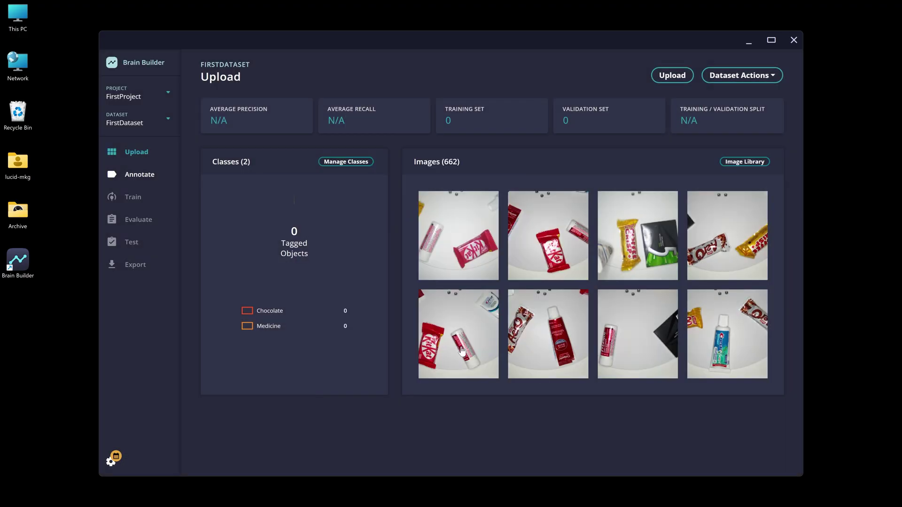
click(470, 247)
drag(403, 234, 618, 426)
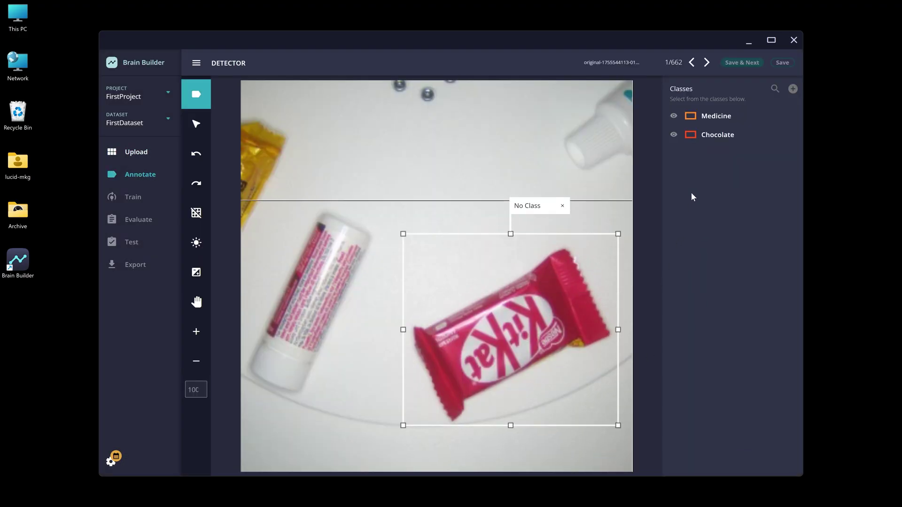
click(722, 139)
drag(294, 109, 207, 242)
click(714, 116)
Box the white bottle in the first image as Medicine and advance to the second image.
drag(374, 212, 245, 398)
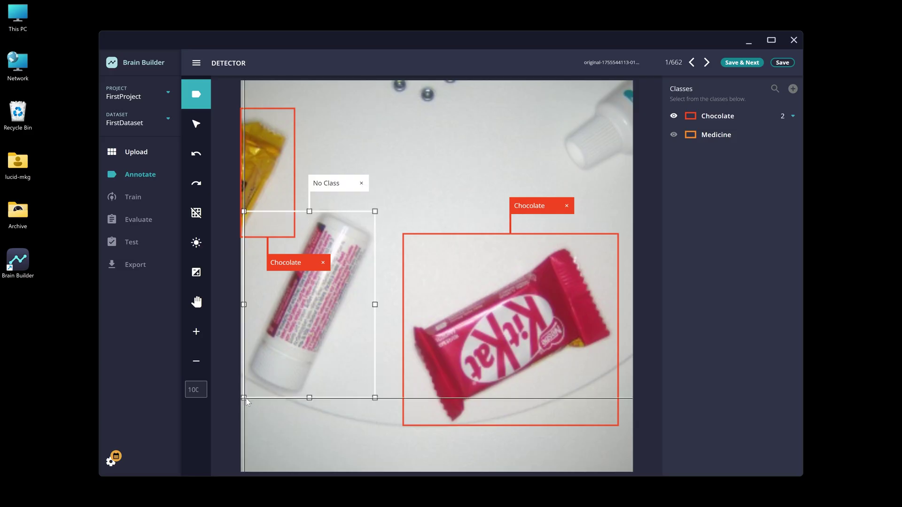
click(723, 136)
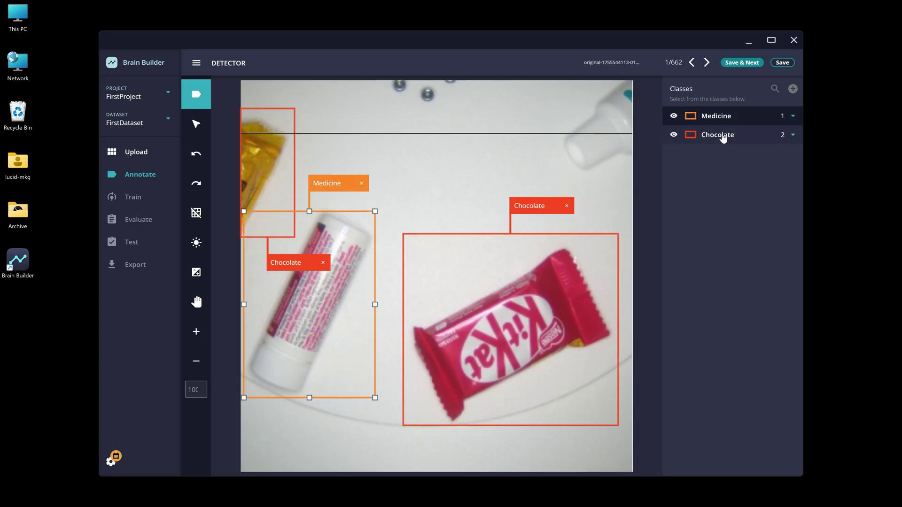
click(707, 64)
click(734, 93)
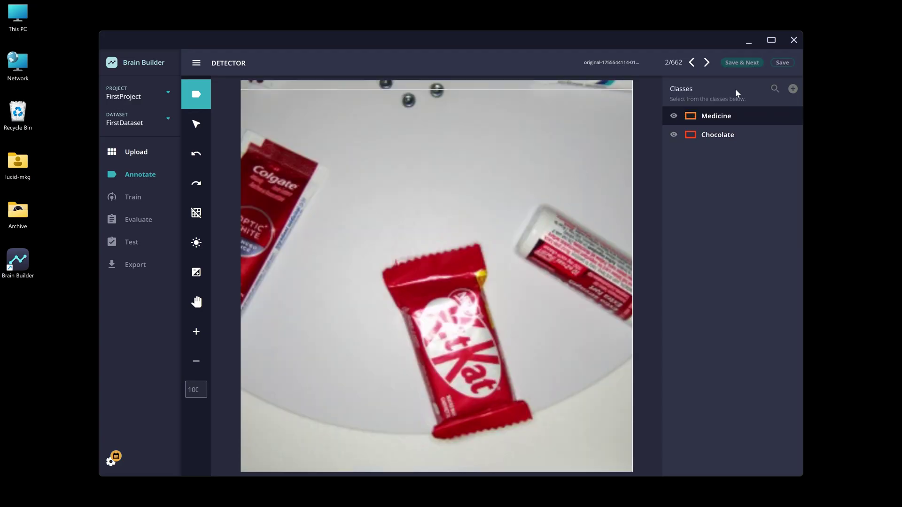
Box the KitKat bar in the second image as Chocolate and the white bottle as Medicine.
drag(369, 233, 542, 444)
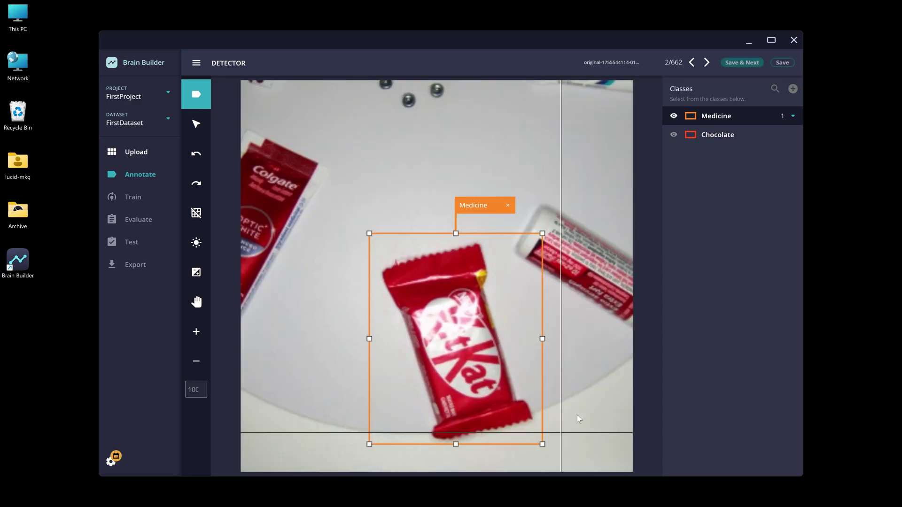
click(715, 135)
drag(512, 188, 647, 337)
click(709, 141)
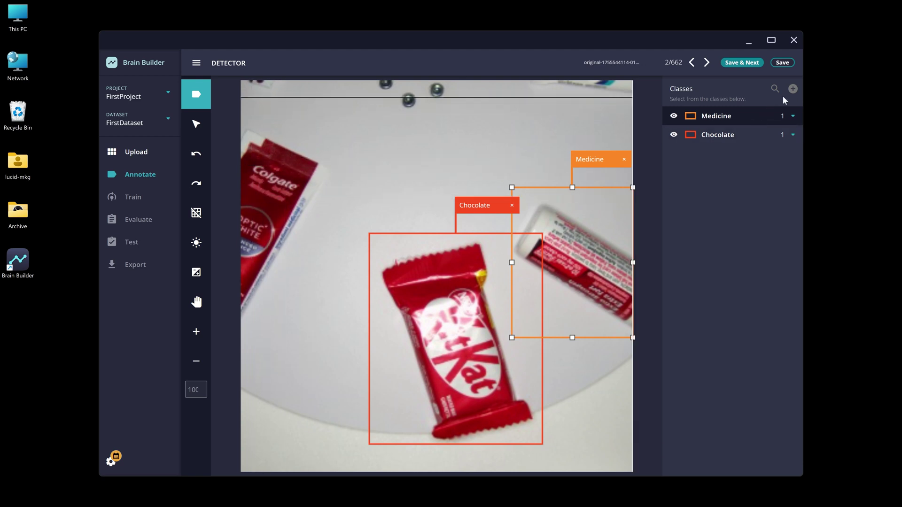
Create a new annotation class named Toothpaste.
click(793, 91)
text(Toot)
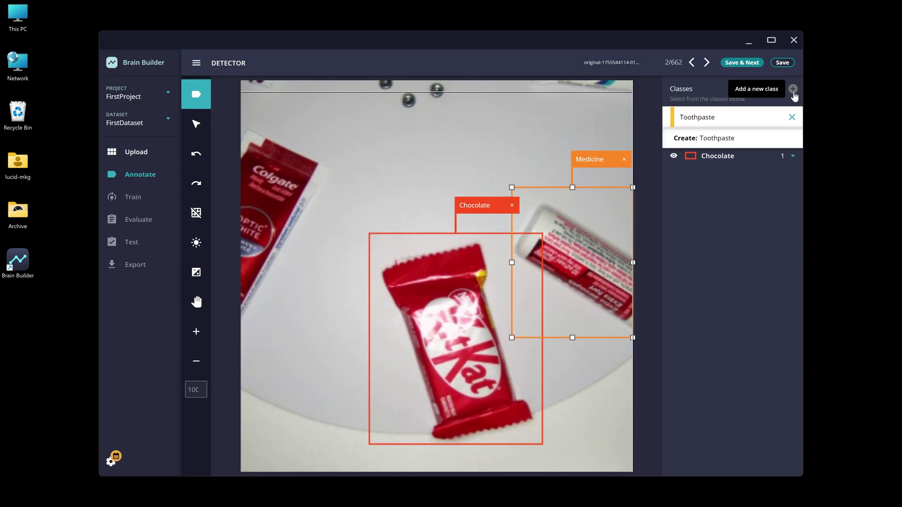
text(hpaste)
click(737, 138)
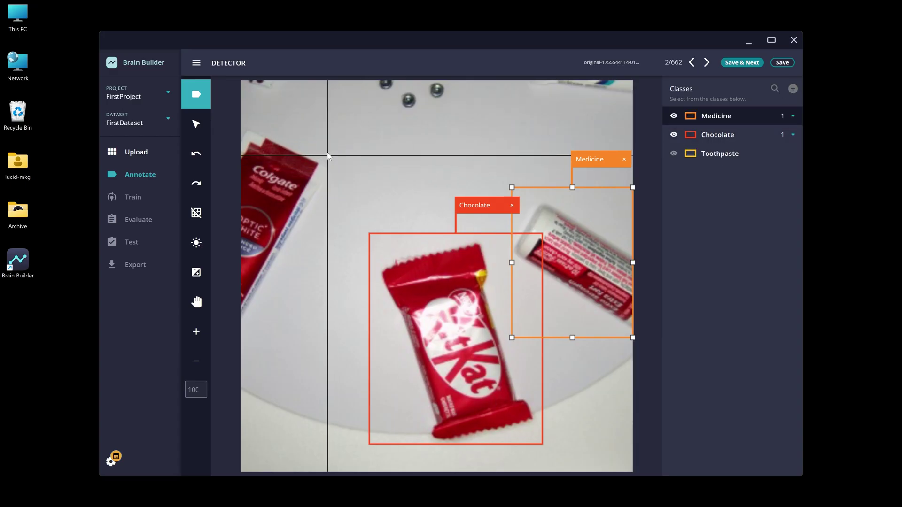
Box the Colgate package in the second image as Toothpaste, then save the annotations and advance to the following image.
drag(342, 120, 221, 322)
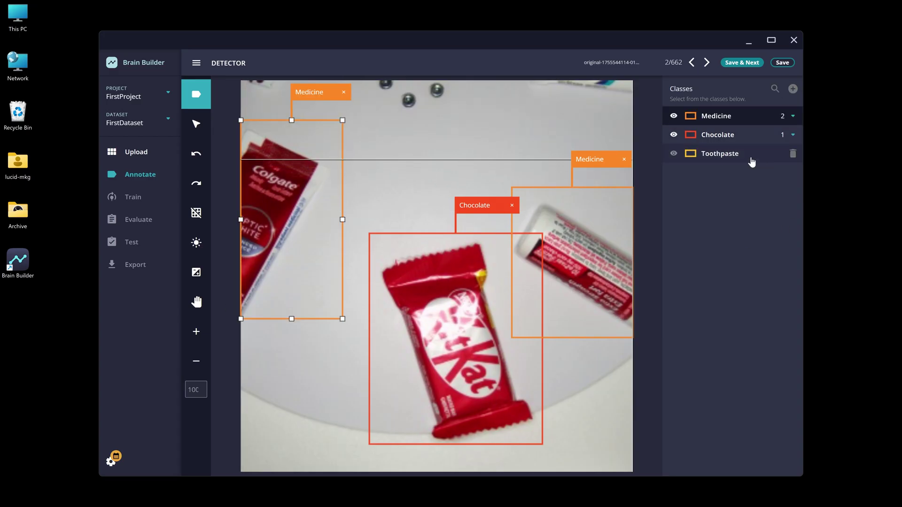
click(725, 157)
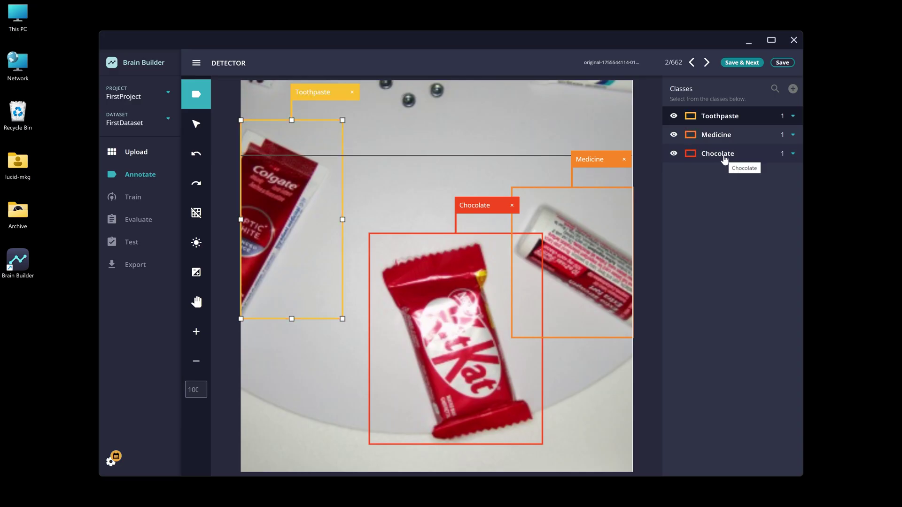
click(747, 66)
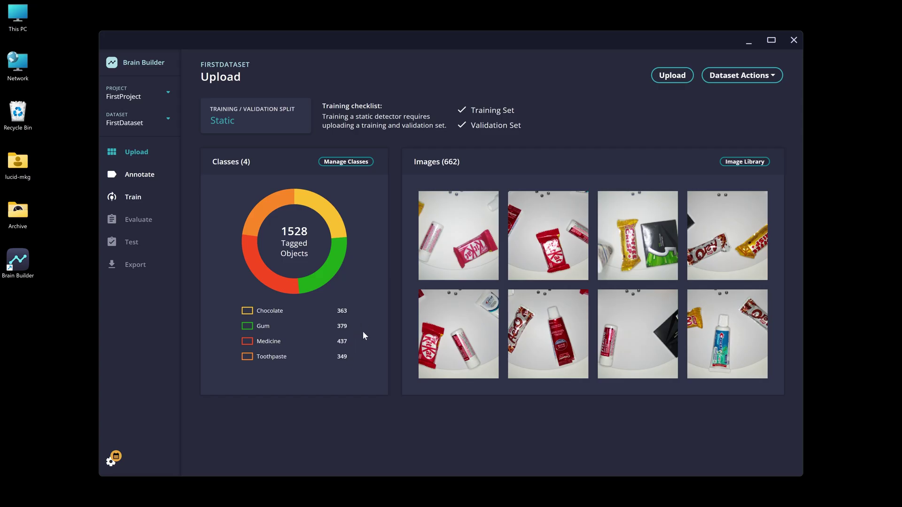
Review the class annotations on the first 15 images of FirstDataset and return to the dataset overview.
click(472, 247)
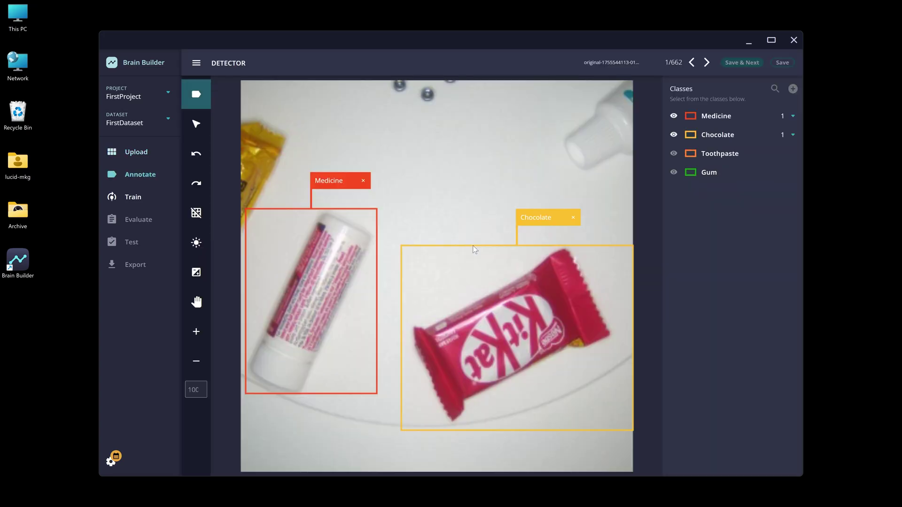
click(707, 63)
click(707, 63)
click(707, 62)
click(707, 63)
click(707, 63)
click(707, 63)
click(707, 63)
click(707, 63)
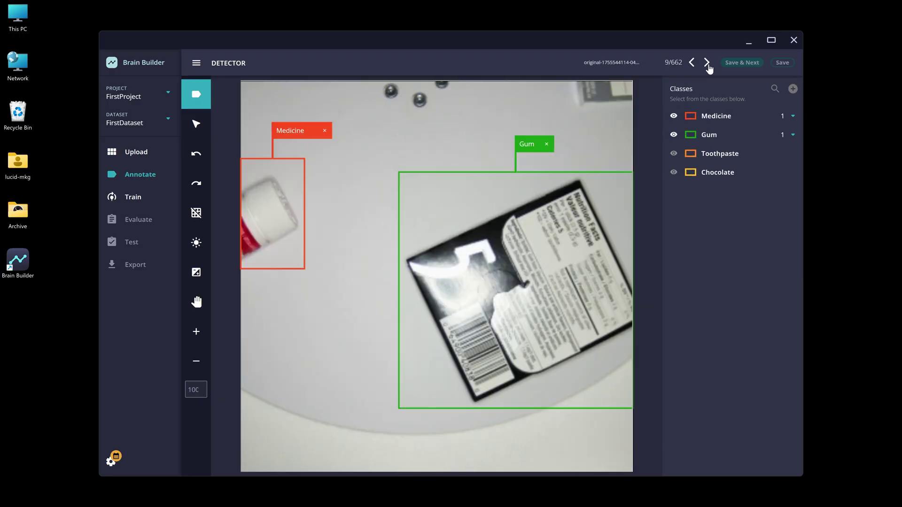
click(707, 63)
click(707, 63)
click(707, 63)
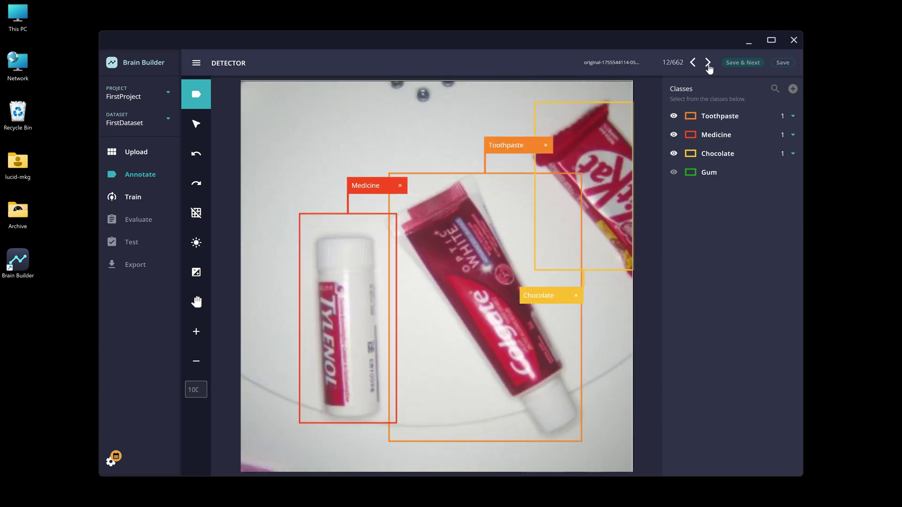
click(707, 63)
click(707, 63)
click(707, 63)
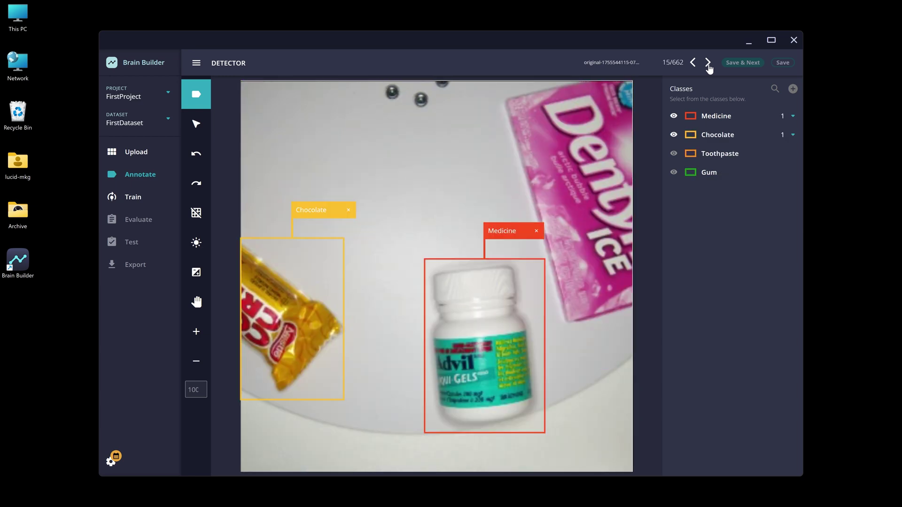
click(160, 158)
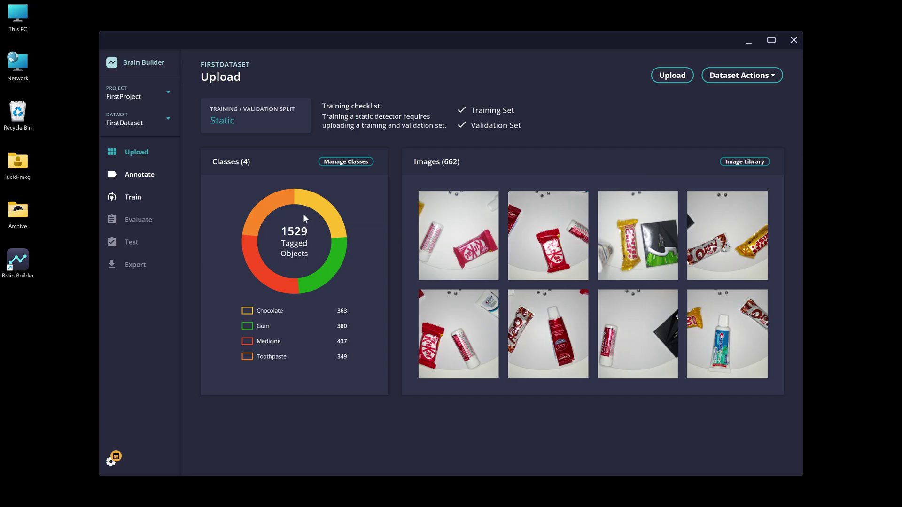
Start training the FirstDataset detector with Quick training comprehensiveness.
click(143, 200)
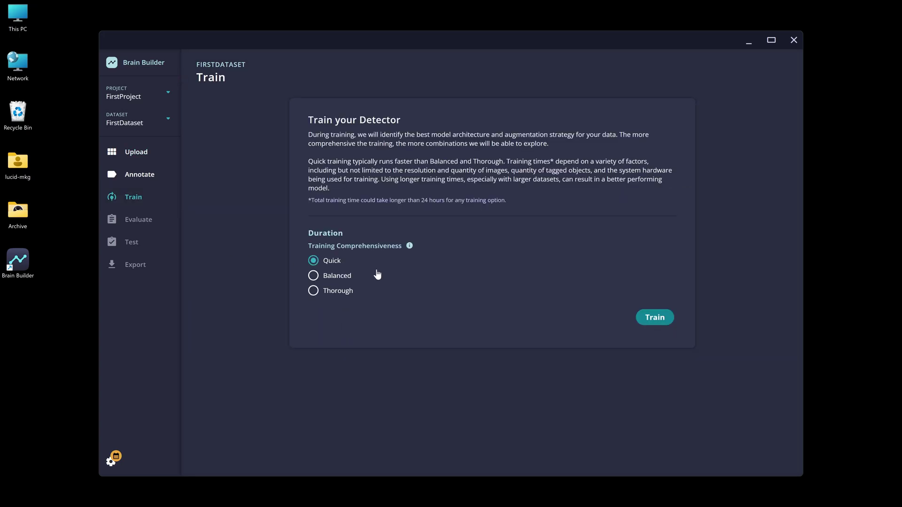
click(313, 292)
click(314, 261)
click(656, 319)
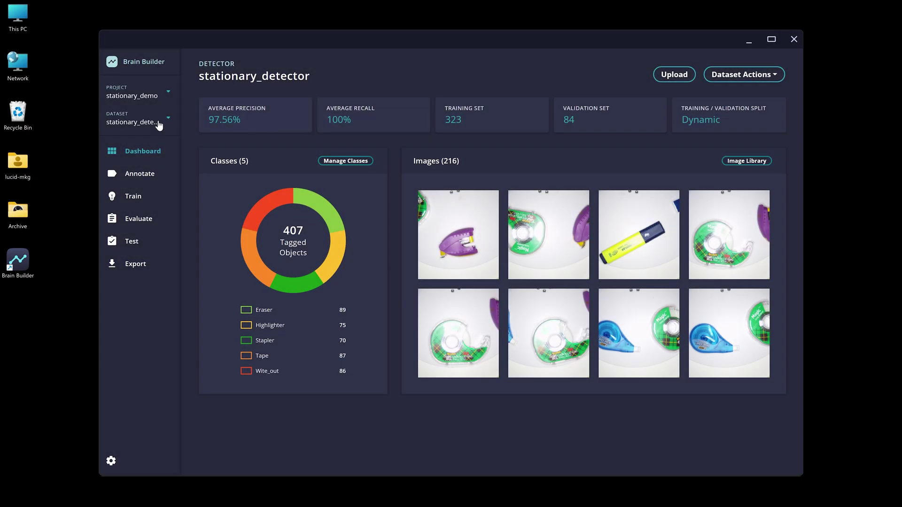
Open the stationary_detector dataset in the stationary_demo project and bring up its evaluation results.
click(121, 95)
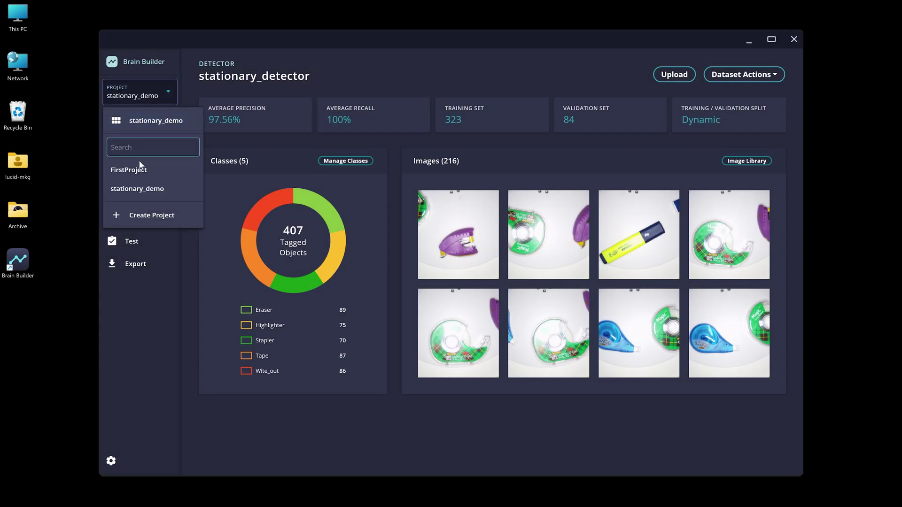
click(141, 190)
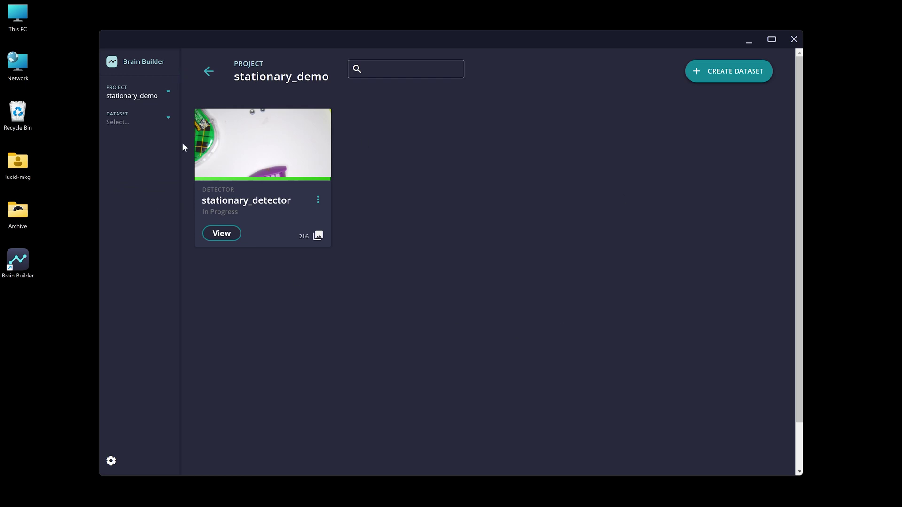
click(222, 157)
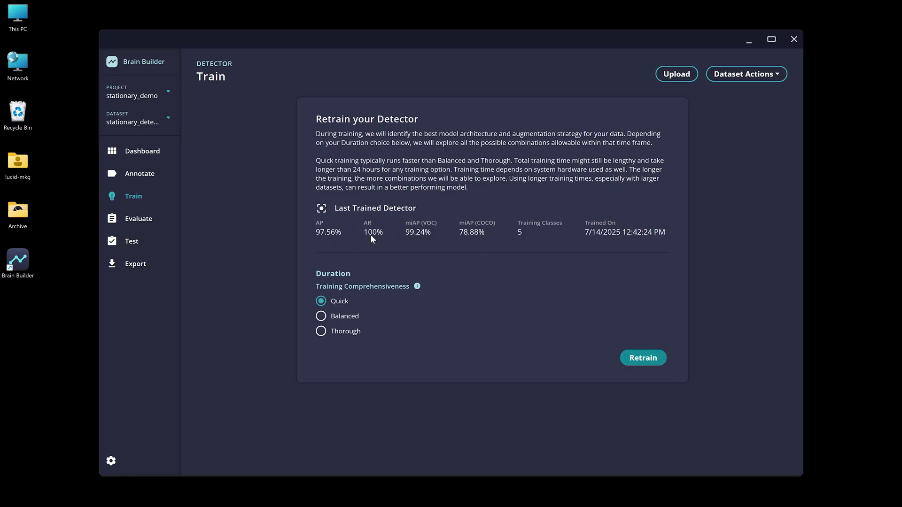
click(142, 220)
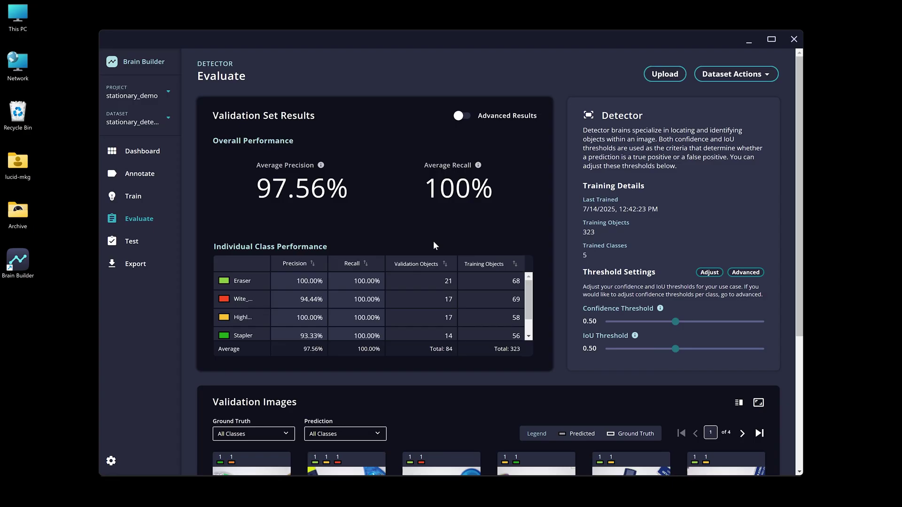
Examine the detector's advanced validation results, individual class performance, all validation image pages and the adjustable threshold settings.
click(462, 116)
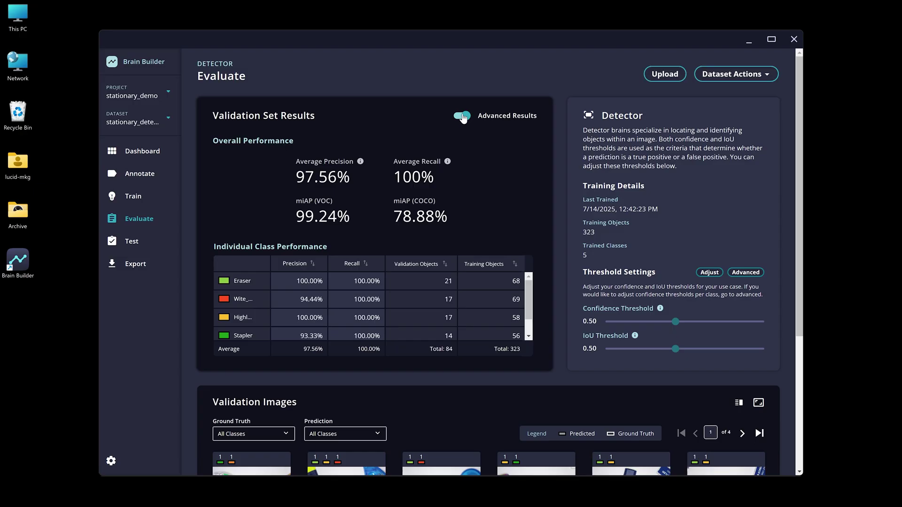
click(462, 116)
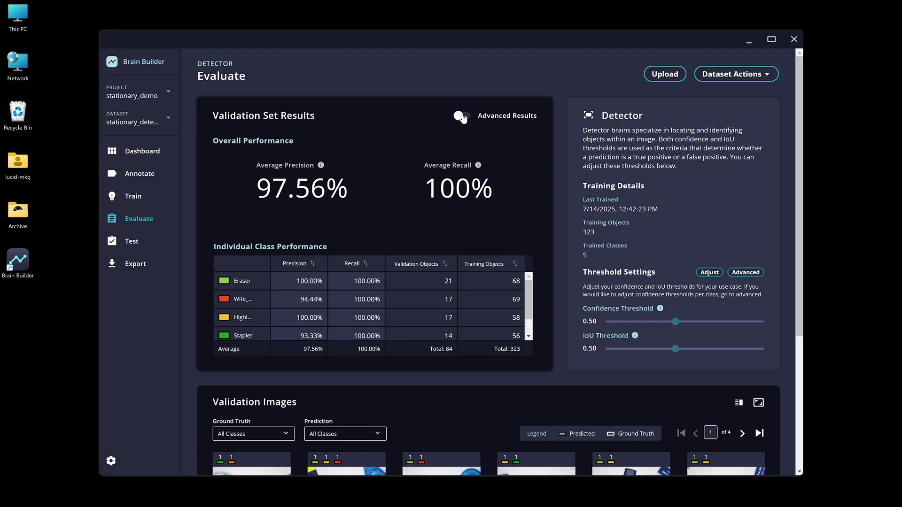
mouse_move(530, 294)
mouse_down()
mouse_move(529, 313)
mouse_move(534, 288)
mouse_up()
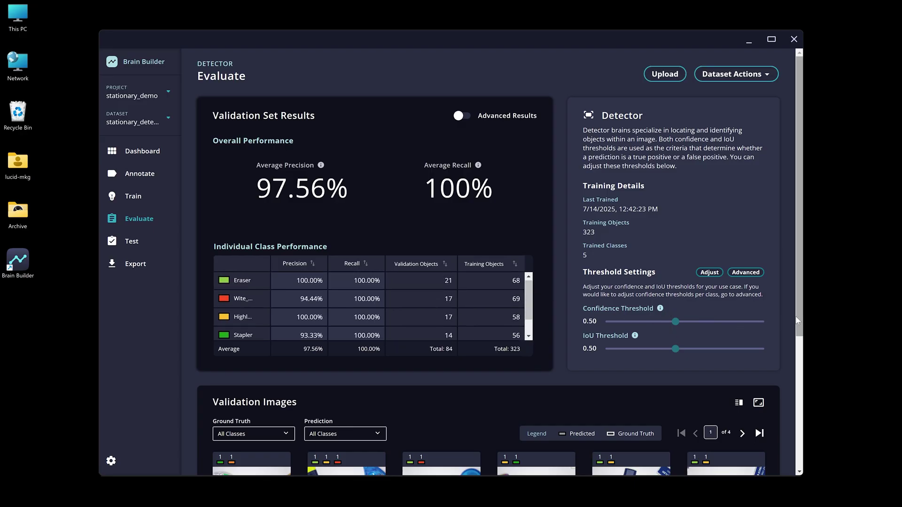
drag(798, 322, 783, 461)
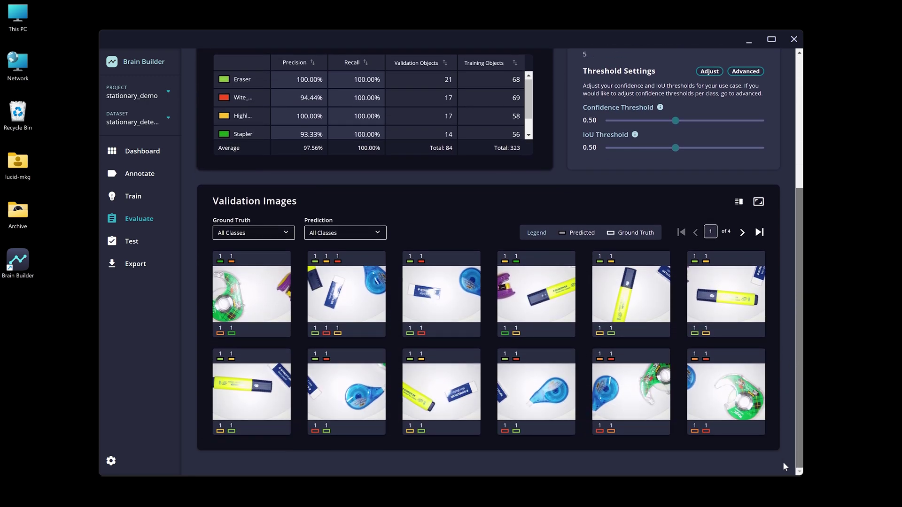
click(742, 233)
click(742, 232)
click(742, 232)
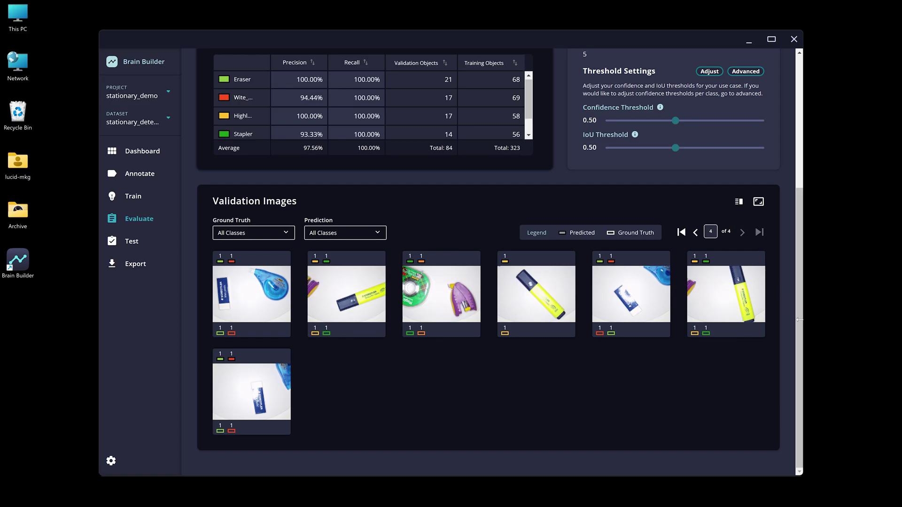
drag(796, 321, 801, 184)
click(710, 273)
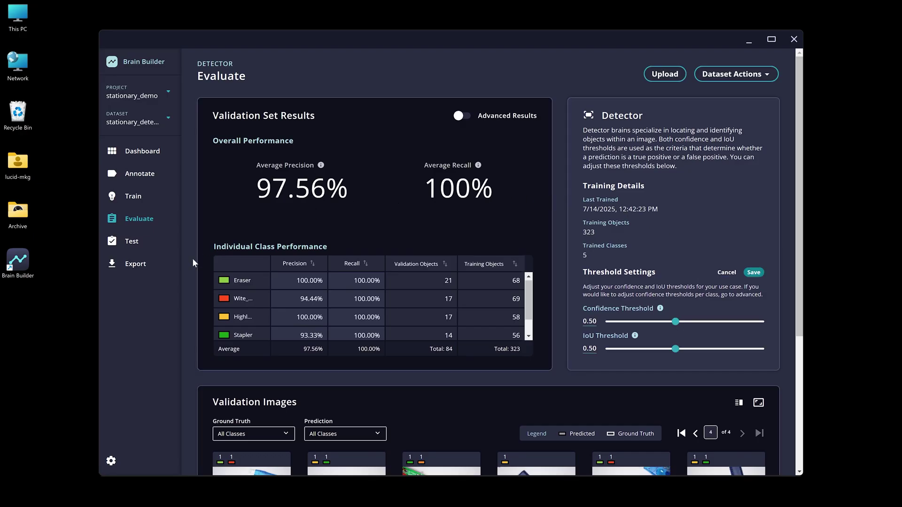
Download the trained stationary_detector brain from the export page.
click(136, 267)
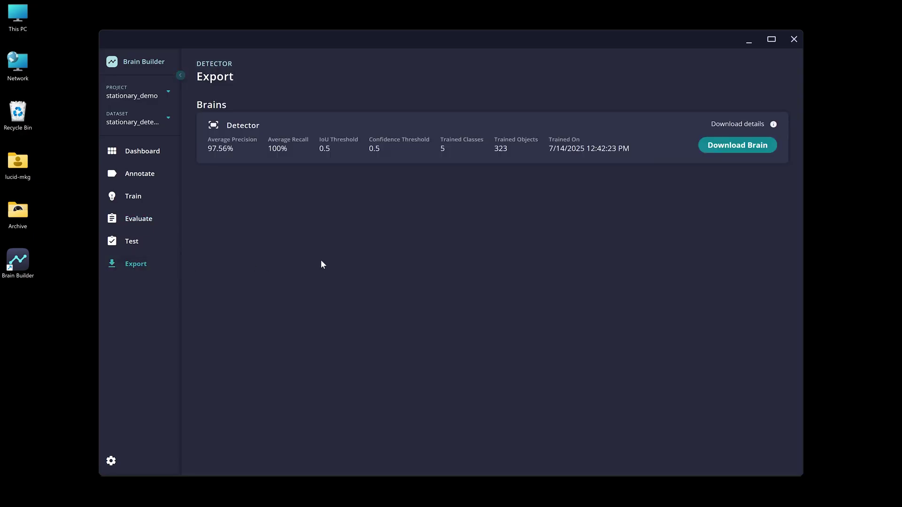
click(739, 146)
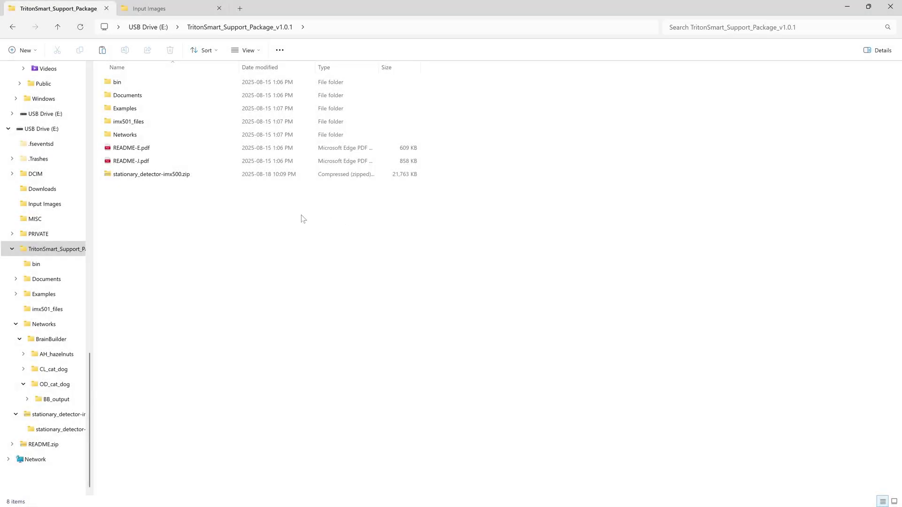
In File Explorer, extract stationary_detector-imx500.zip into the stationary_detector-imx500 folder within TritonSmart_Support_Package_v1.0.1 and open the extracted folder.
click(173, 175)
right_click(173, 176)
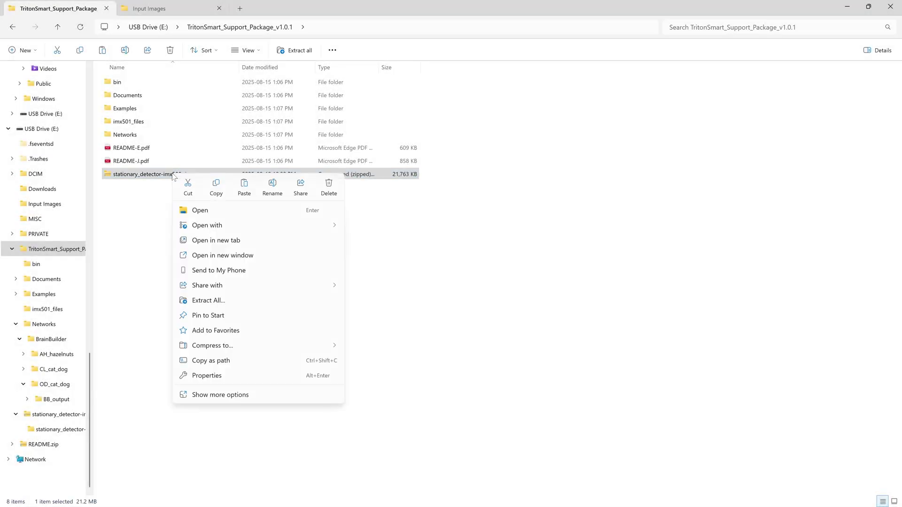
click(209, 300)
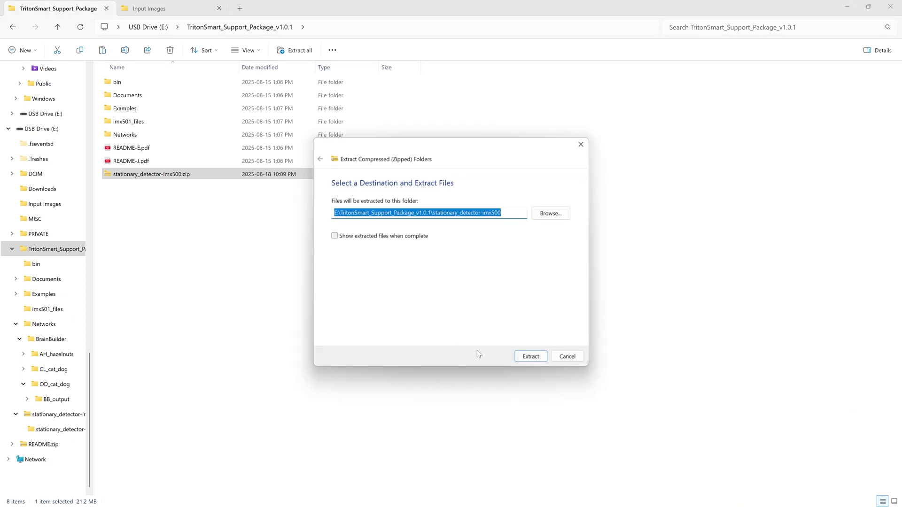
click(531, 356)
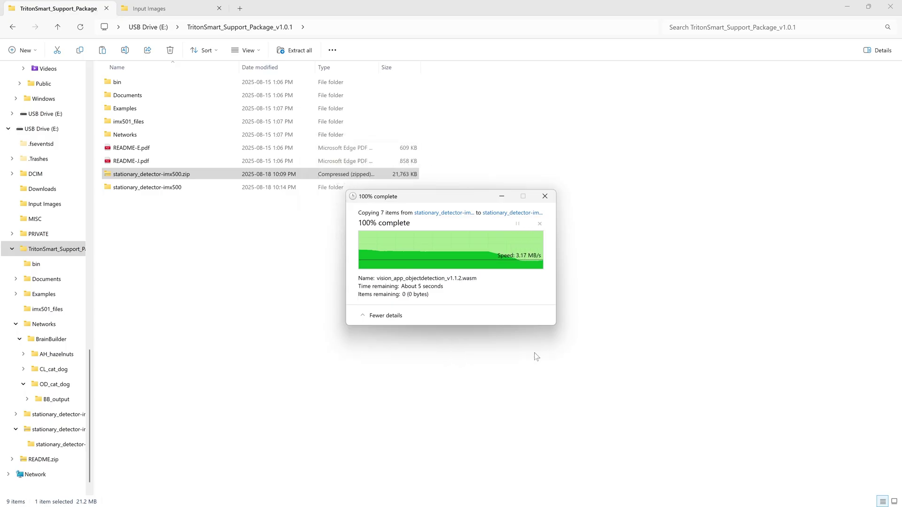
double_click(172, 188)
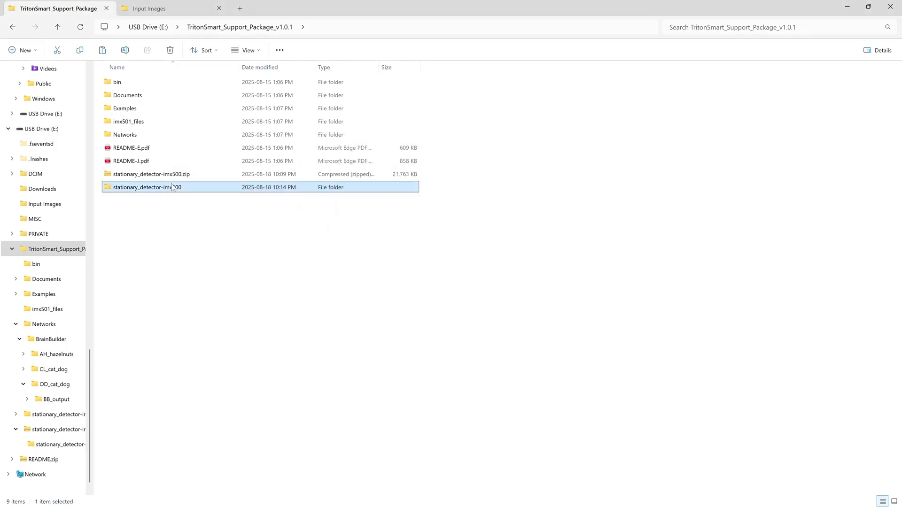
Extract stationary_detector.zip inside the inner stationary_detector-imx500 folder and open the extracted stationary_detector folder.
double_click(171, 82)
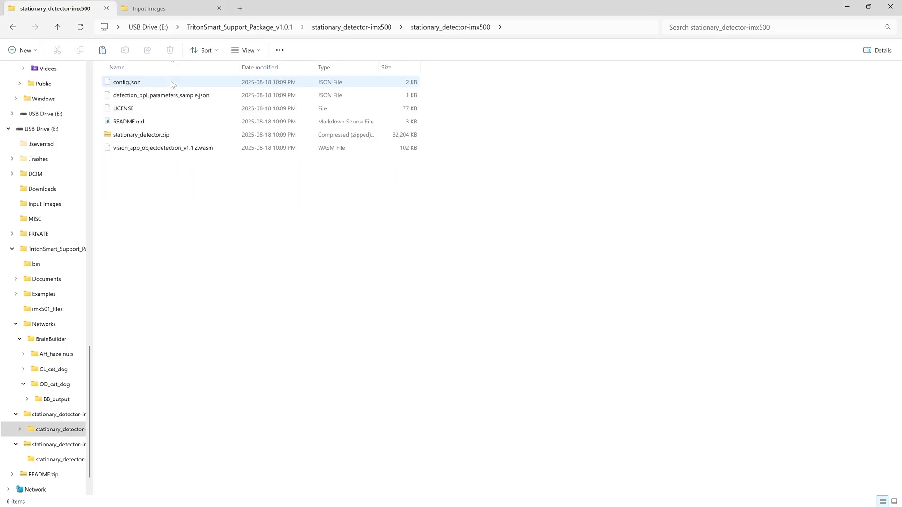
right_click(153, 137)
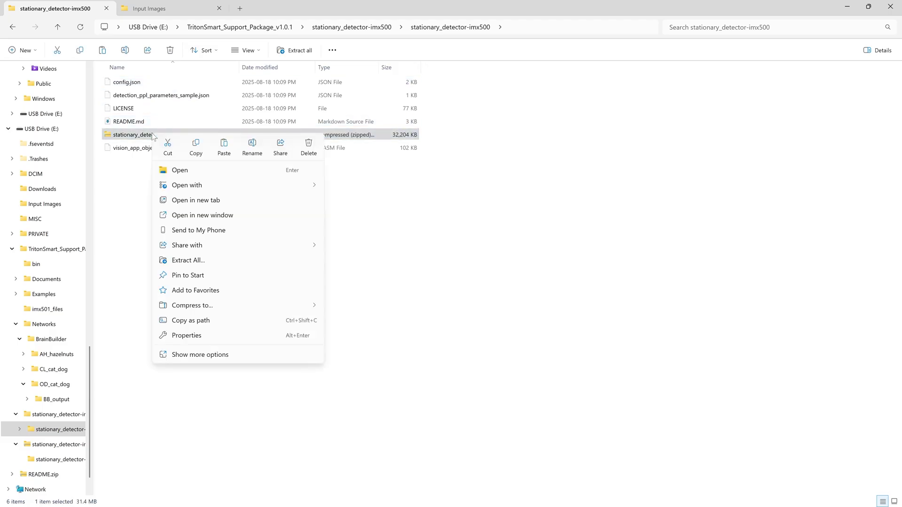
click(211, 259)
click(522, 355)
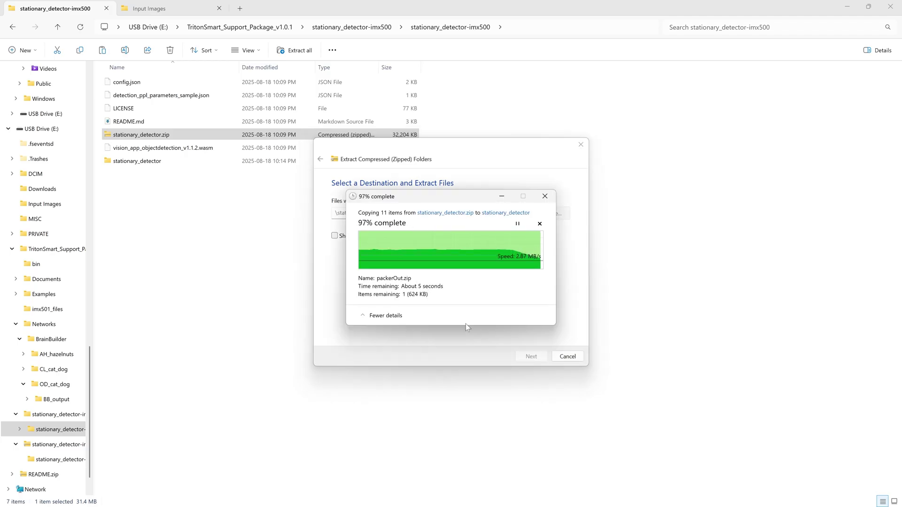
double_click(151, 162)
Locate the files needed for the camera: labels.txt, network.fpk and network_info.txt.
click(147, 146)
ctrl+click(144, 175)
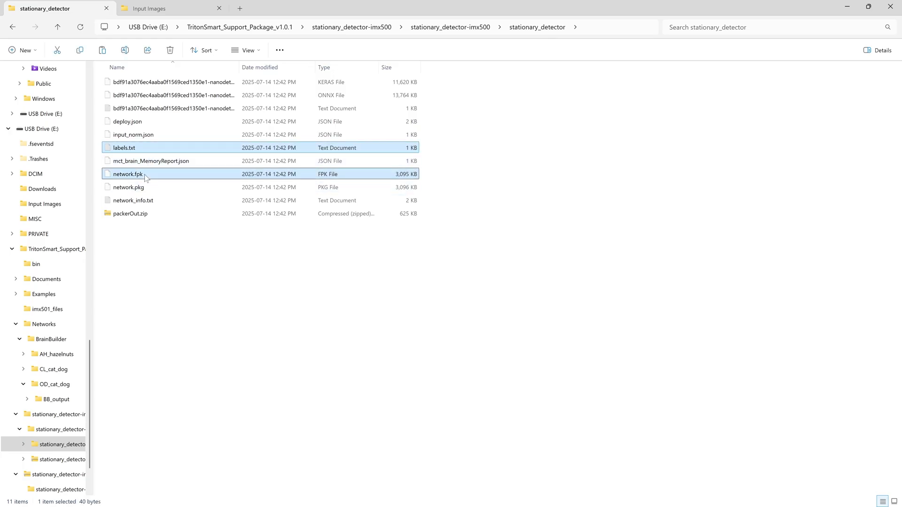
ctrl+click(147, 199)
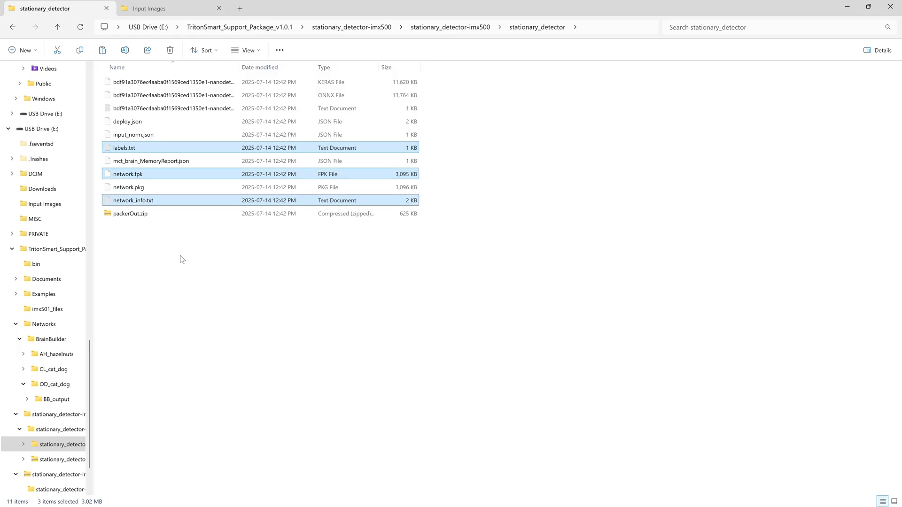
click(183, 260)
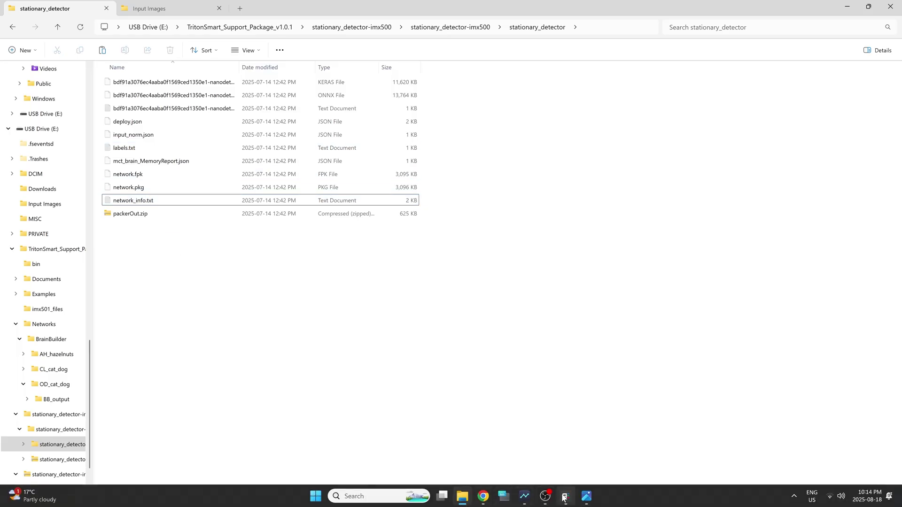
Switch to ArenaView MP, connect the TRS123S-C camera and convert network_info.txt from the stationary_detector folder into fpk_info.dat.
click(566, 497)
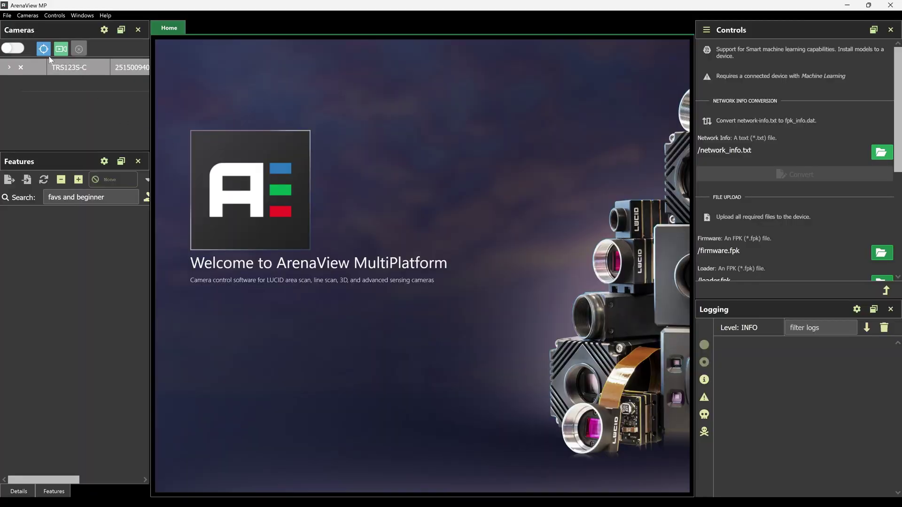
click(14, 49)
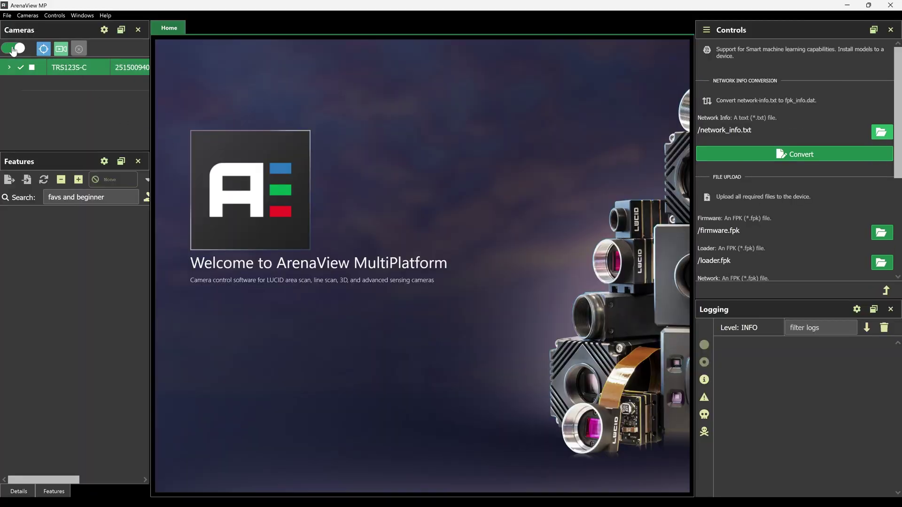
click(888, 136)
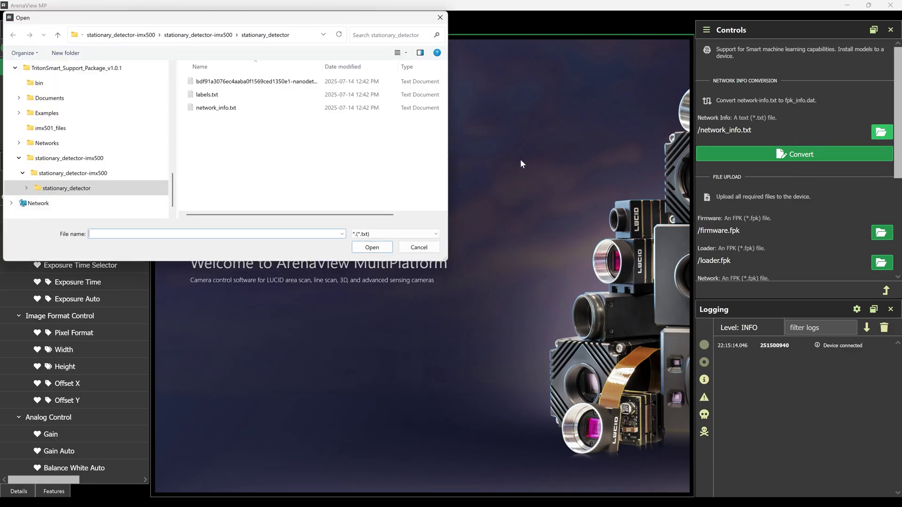
click(228, 109)
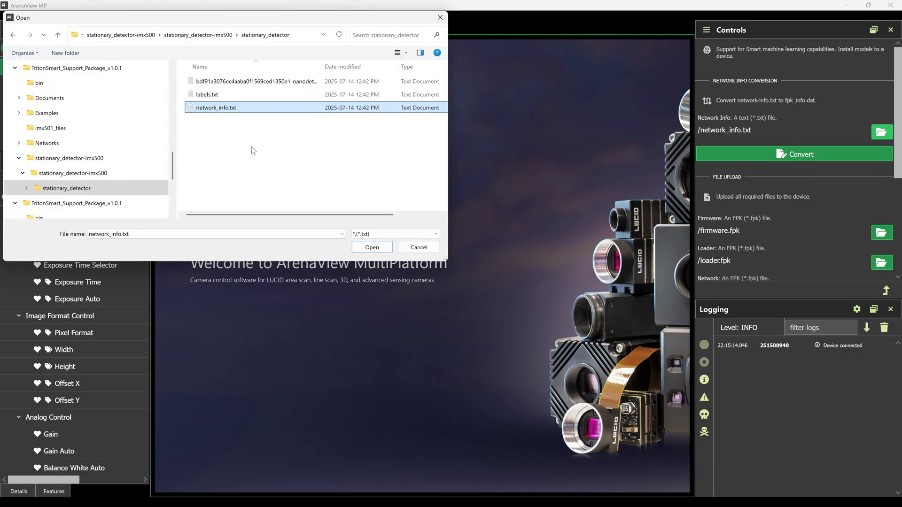
click(364, 245)
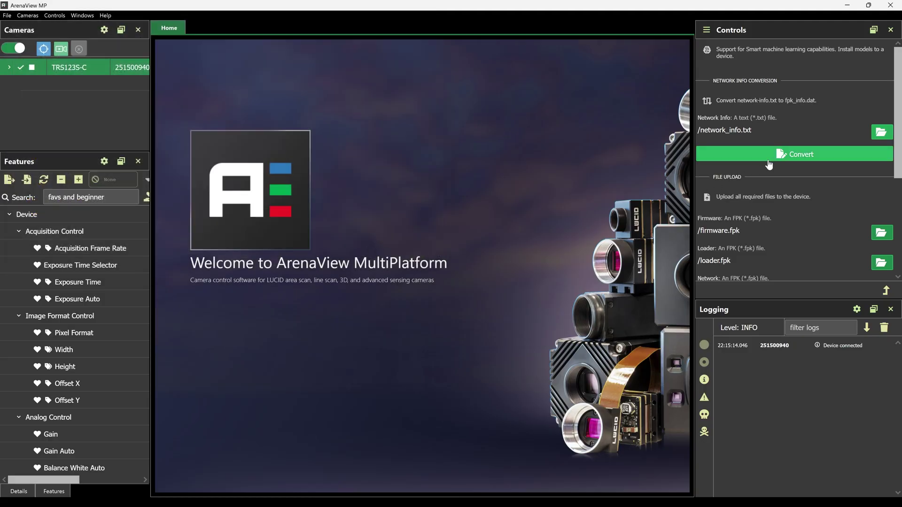
click(773, 158)
scroll(831, 364, right, 1)
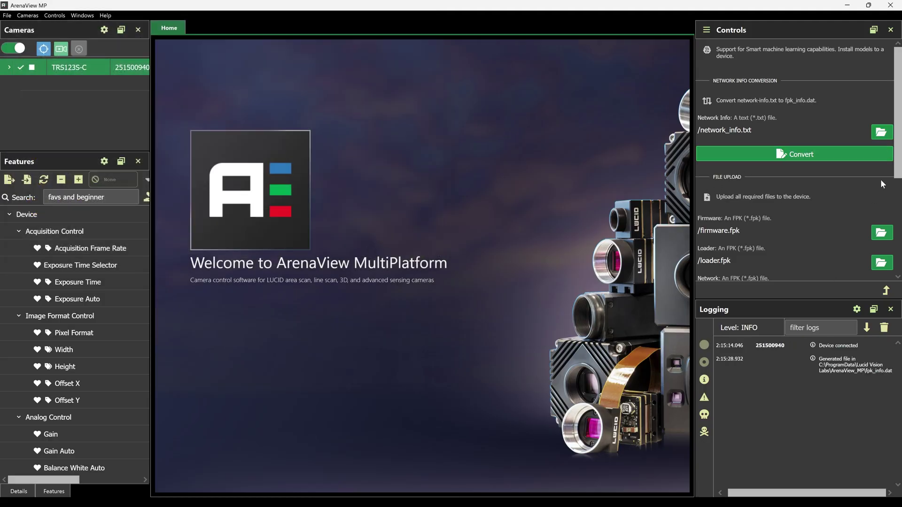
Choose firmware.fpk as the firmware file and loader.fpk as the loader file from the support package's imx501_files folder.
drag(900, 174, 894, 211)
scroll(894, 212, down, 1)
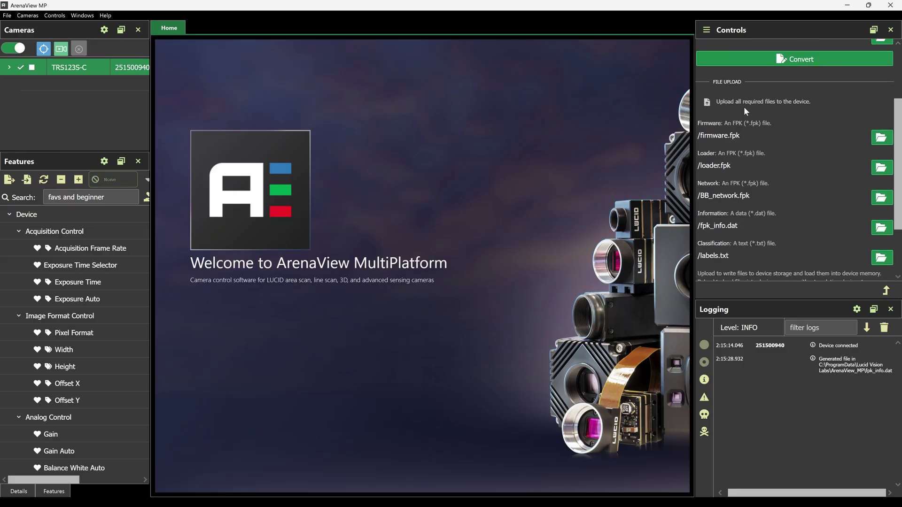
click(882, 138)
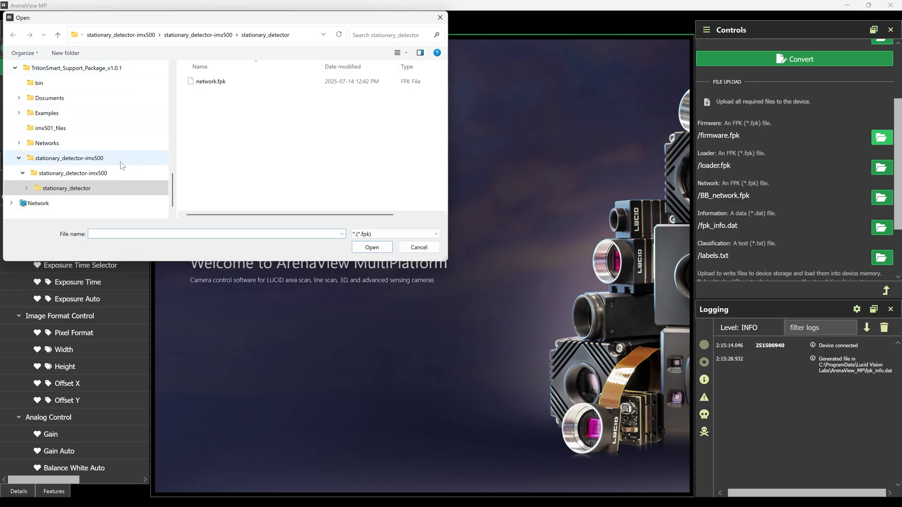
click(90, 134)
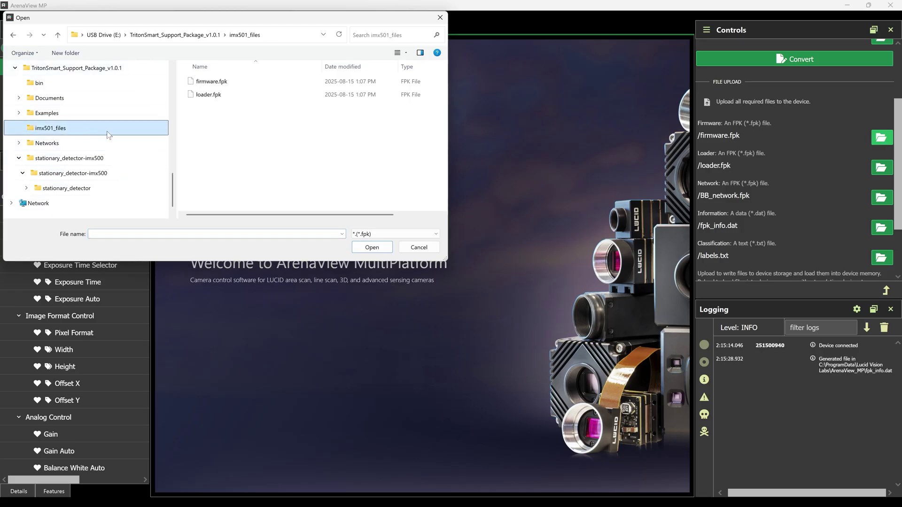
click(219, 82)
click(372, 247)
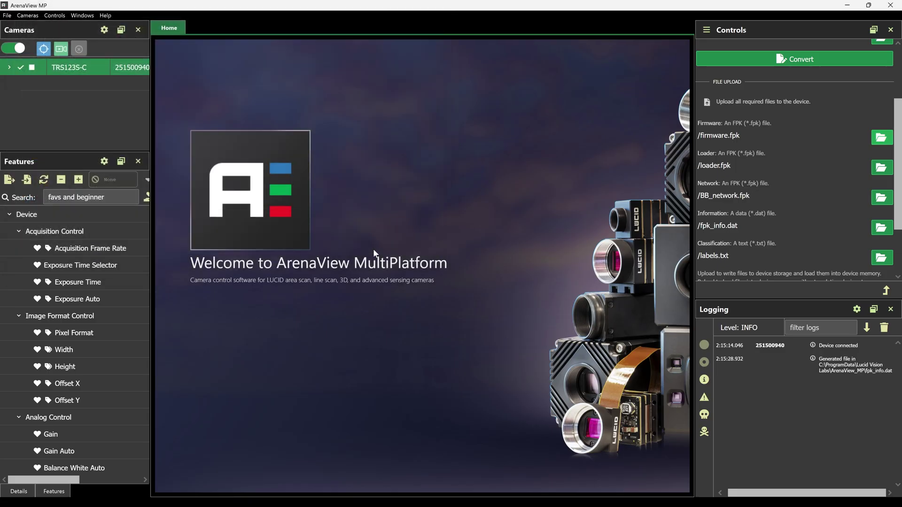
click(882, 168)
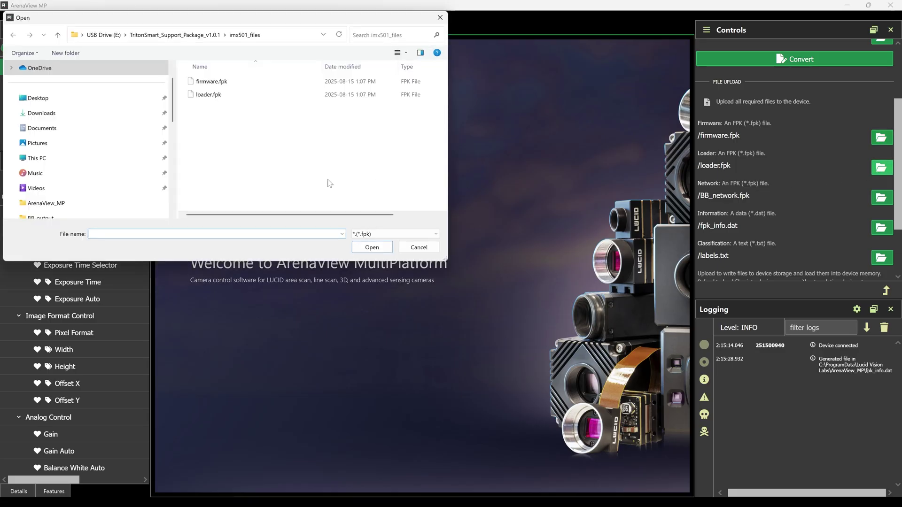
click(219, 95)
click(359, 247)
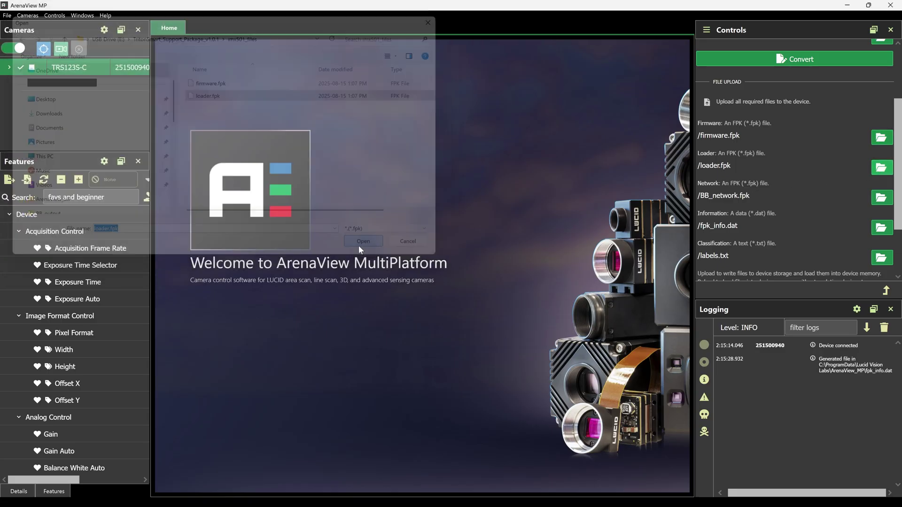
Set the network file to network.fpk from the extracted stationary_detector folder.
click(882, 197)
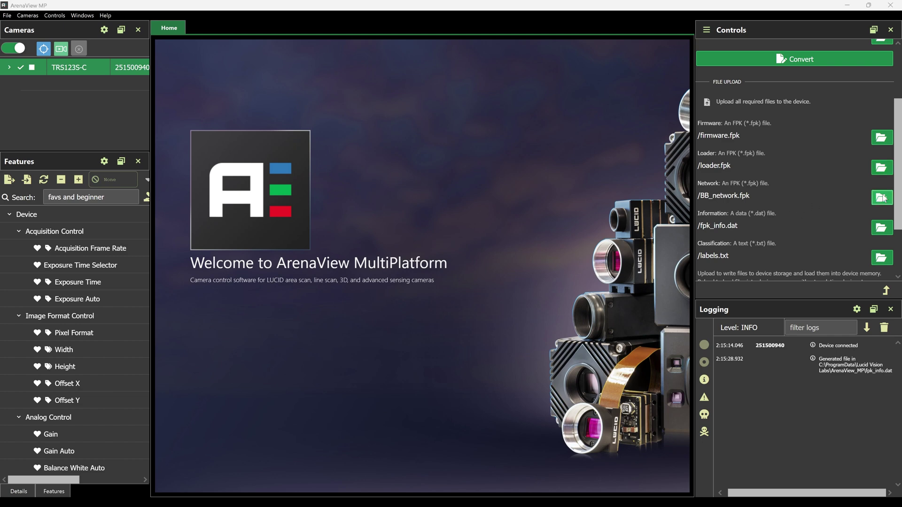
double_click(233, 148)
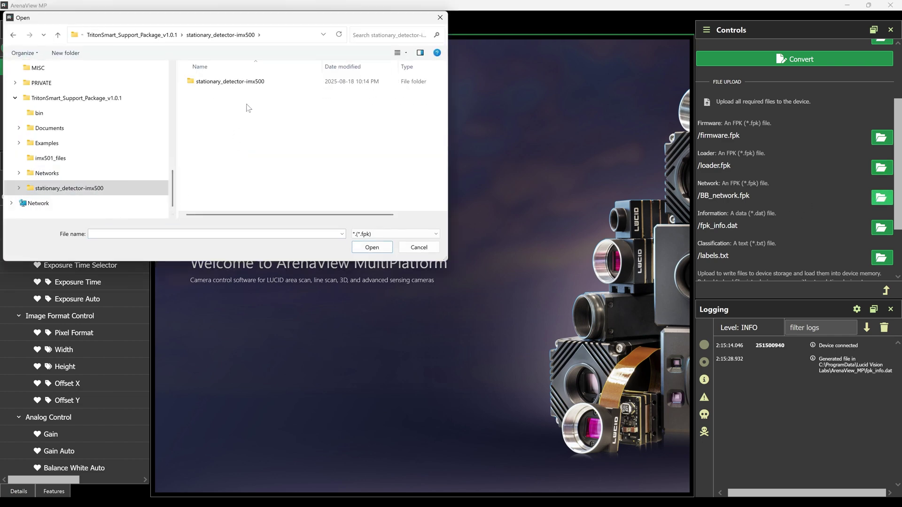
double_click(254, 82)
double_click(248, 82)
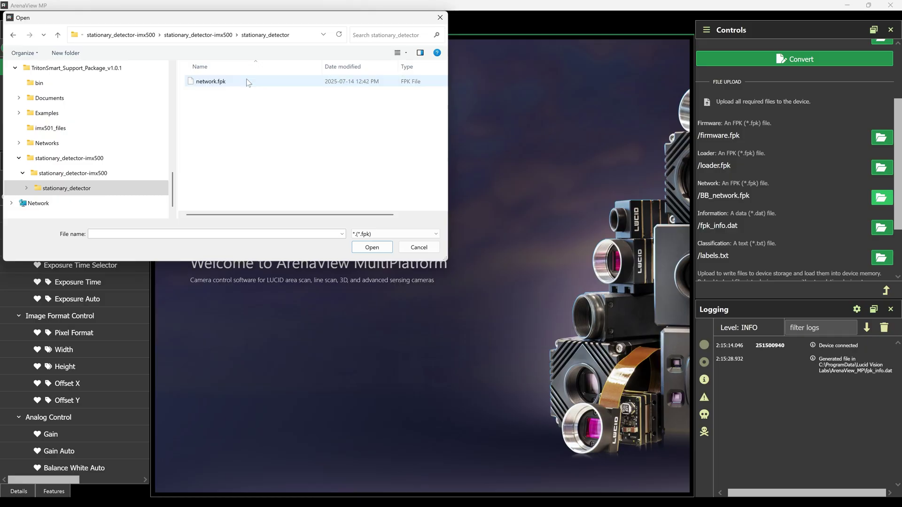
click(244, 81)
click(371, 247)
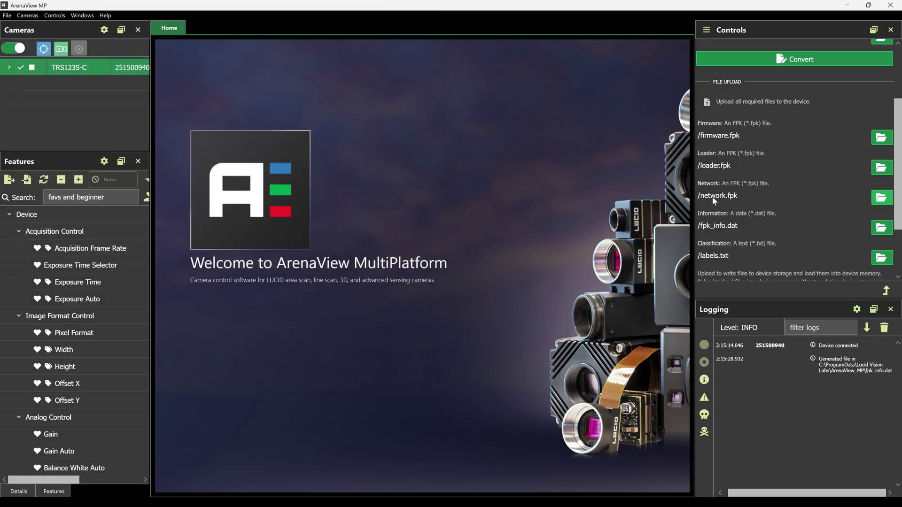
Set the information file to fpk_info.dat from C:\ProgramData\Lucid Vision Labs\ArenaView_MP.
click(883, 234)
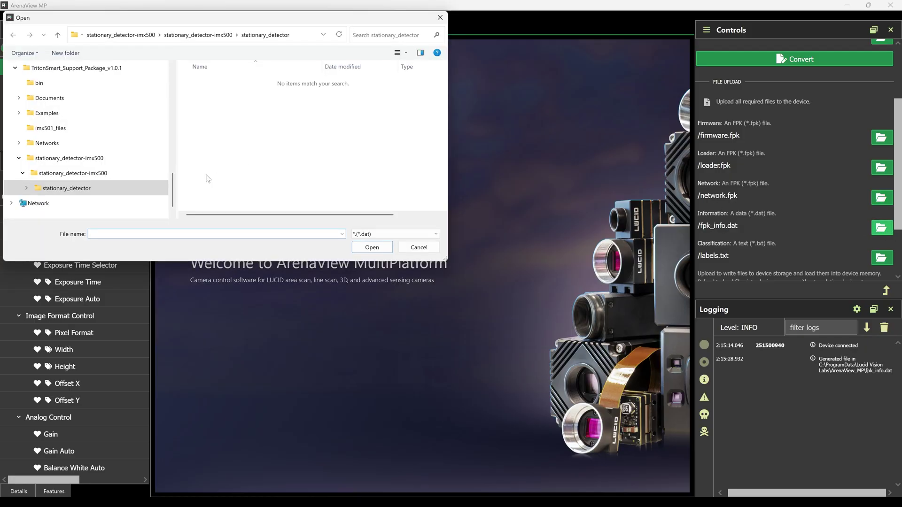
scroll(93, 134, up, 5)
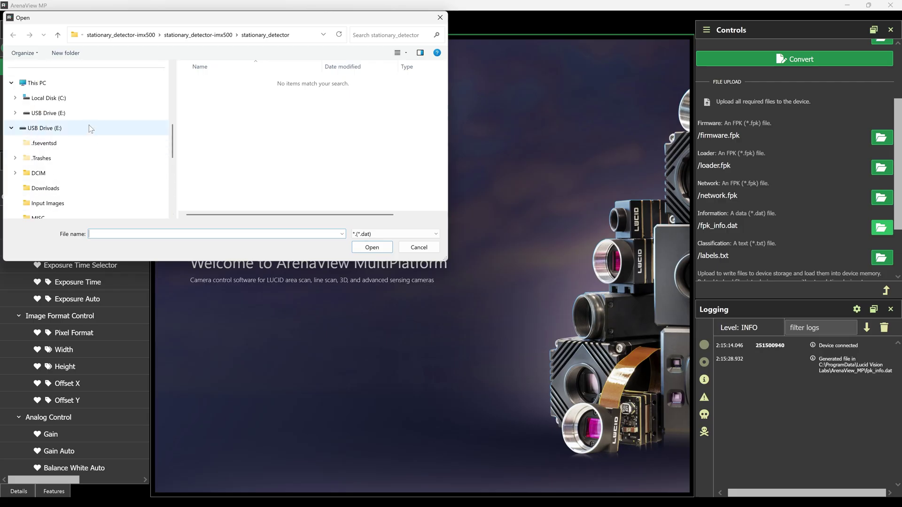
click(88, 97)
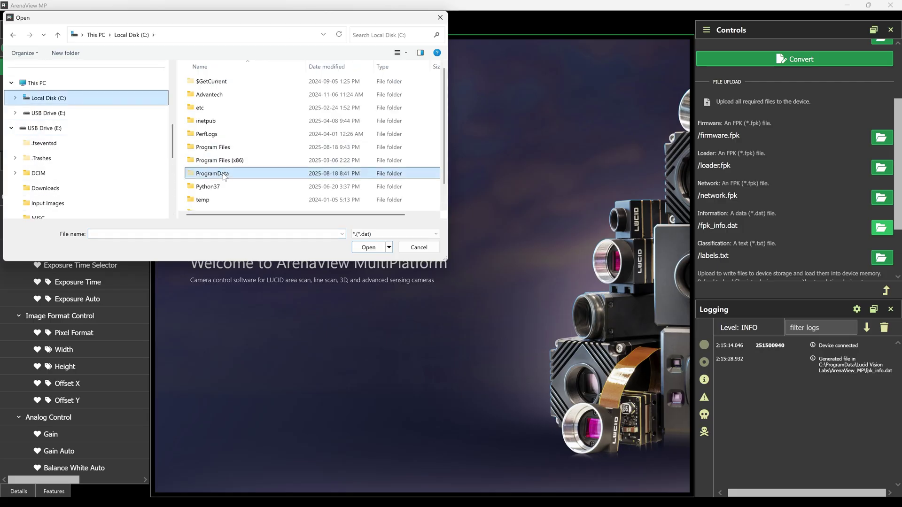
double_click(207, 174)
double_click(229, 134)
double_click(220, 95)
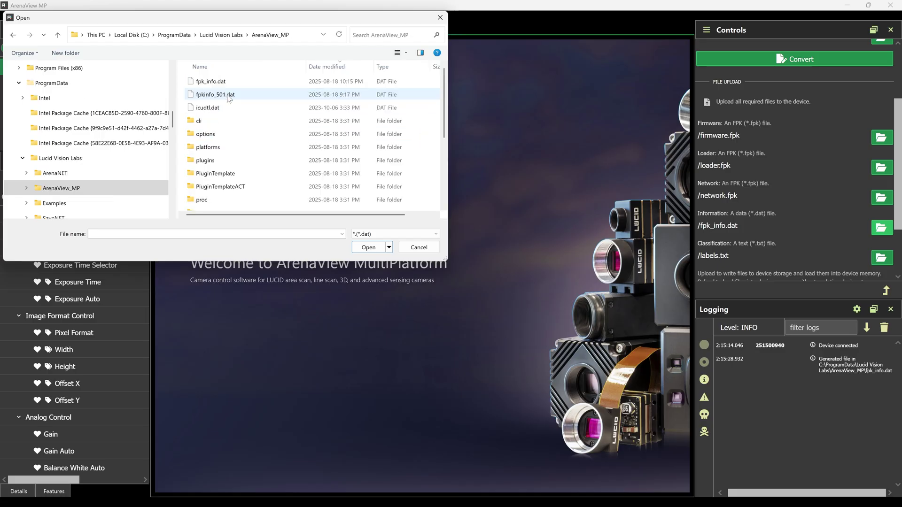
click(230, 83)
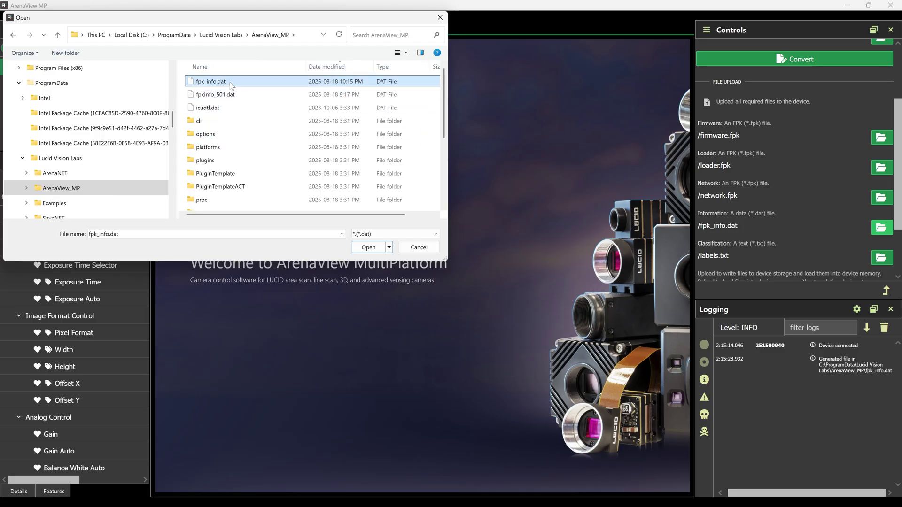
click(369, 247)
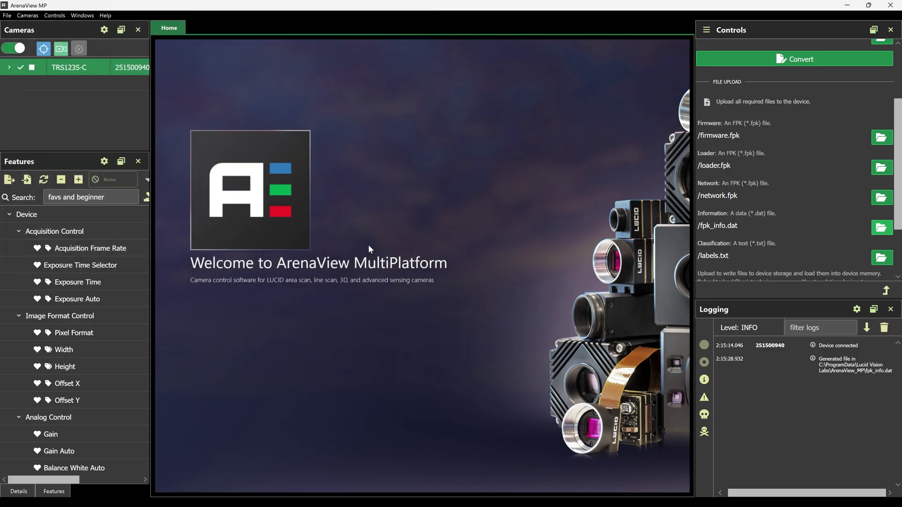
Set the classification file to labels.txt from the extracted stationary_detector folder and upload all the chosen files to the camera.
click(882, 257)
scroll(123, 157, down, 5)
scroll(117, 156, down, 8)
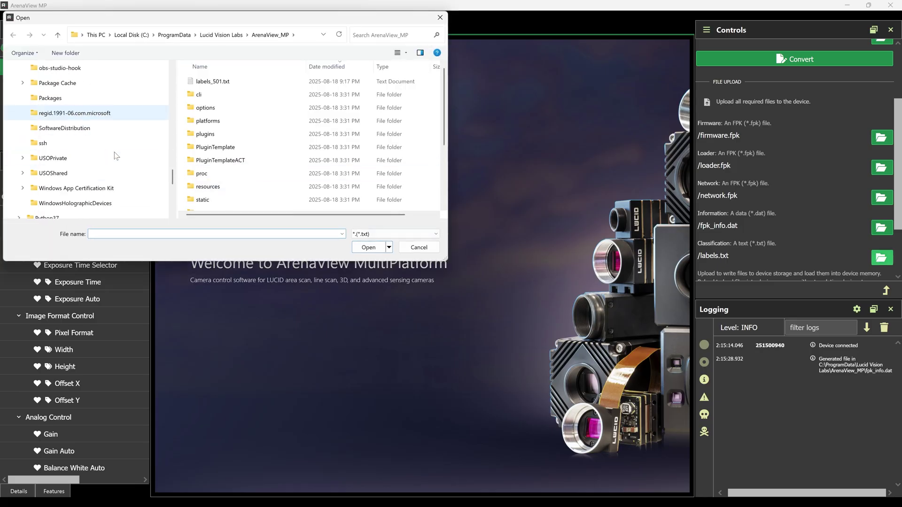
scroll(113, 159, down, 2)
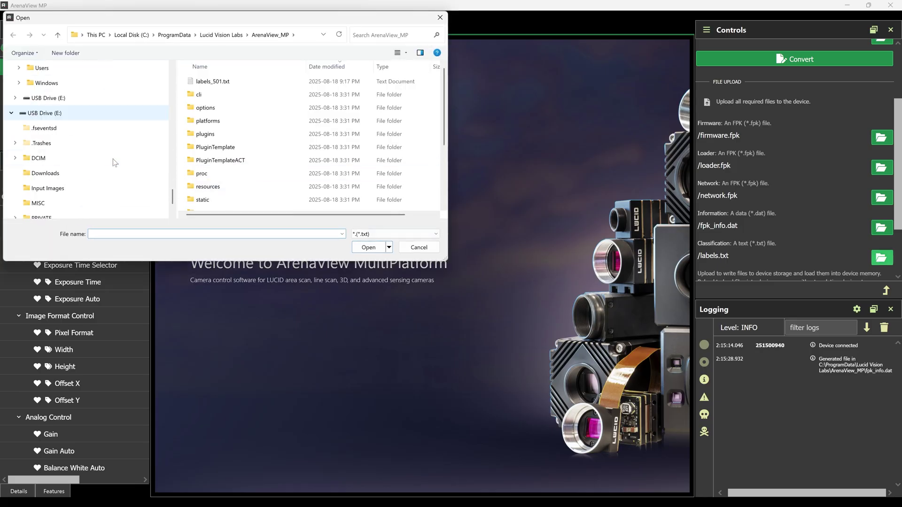
click(97, 188)
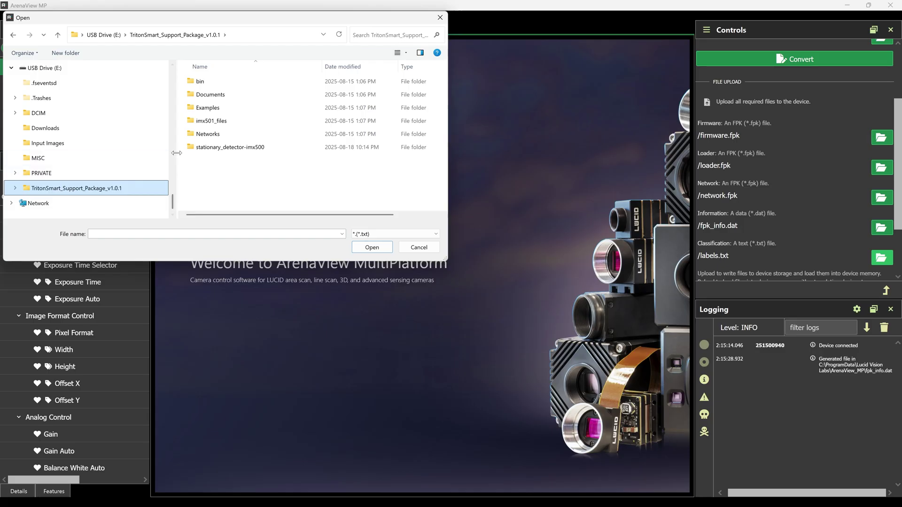
double_click(228, 148)
double_click(258, 82)
double_click(238, 84)
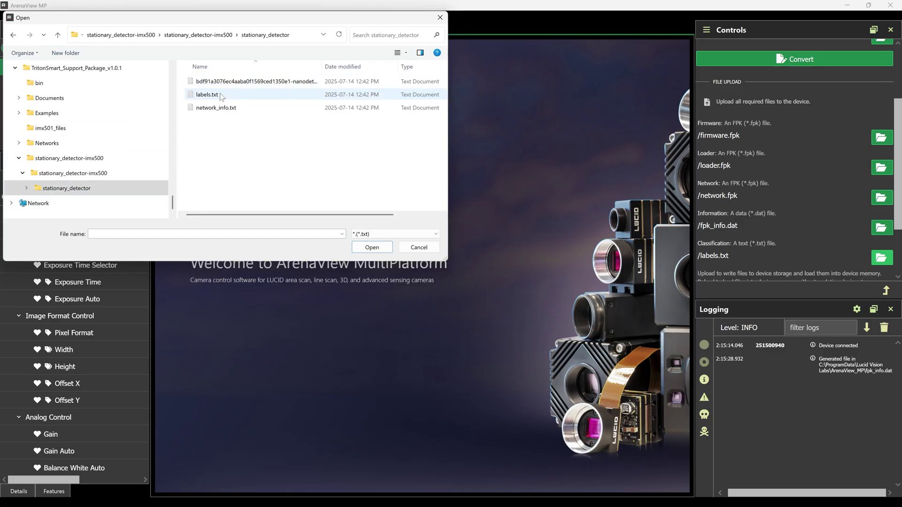
click(220, 94)
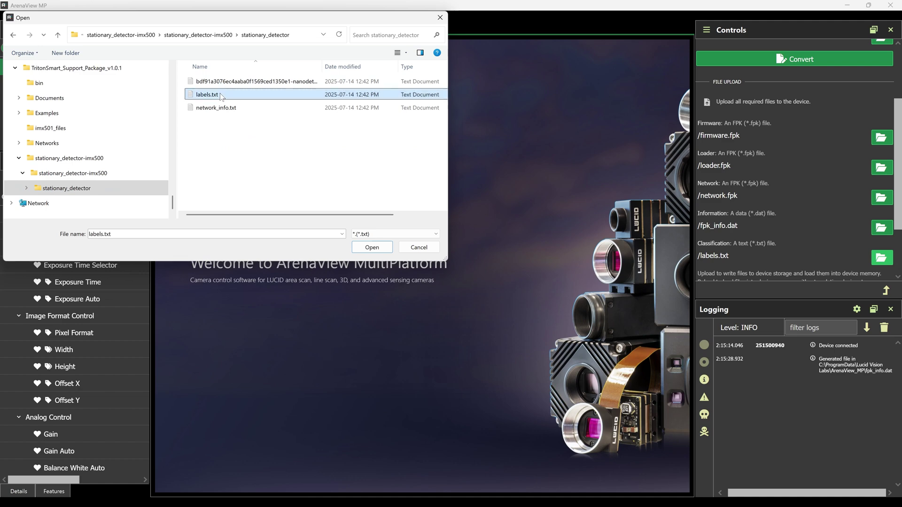
click(371, 247)
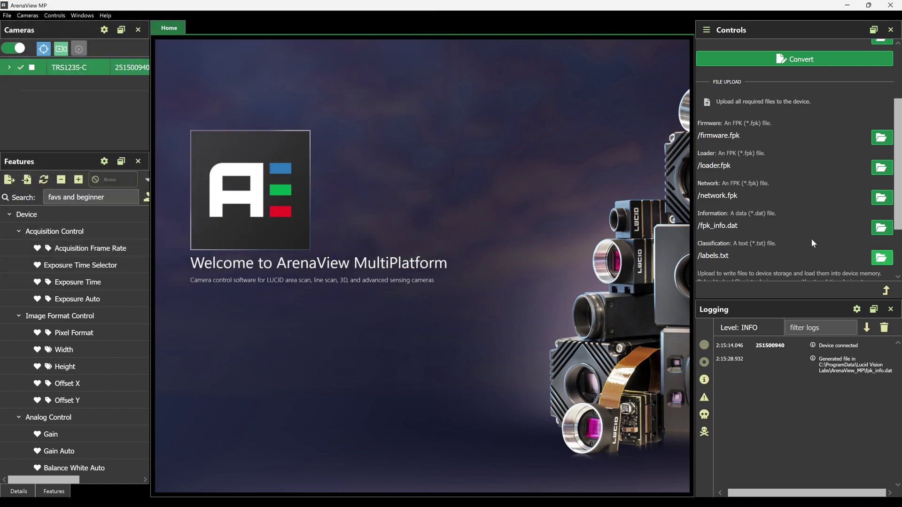
scroll(813, 243, down, 3)
click(780, 225)
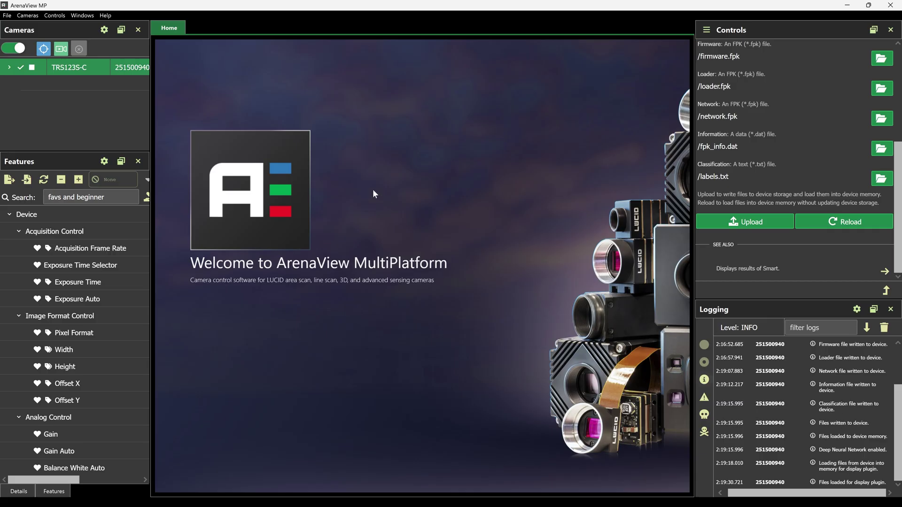
Start the Triton Smart camera's image stream and open the Smart Display Settings to check the results display and minimum confidence threshold.
click(61, 50)
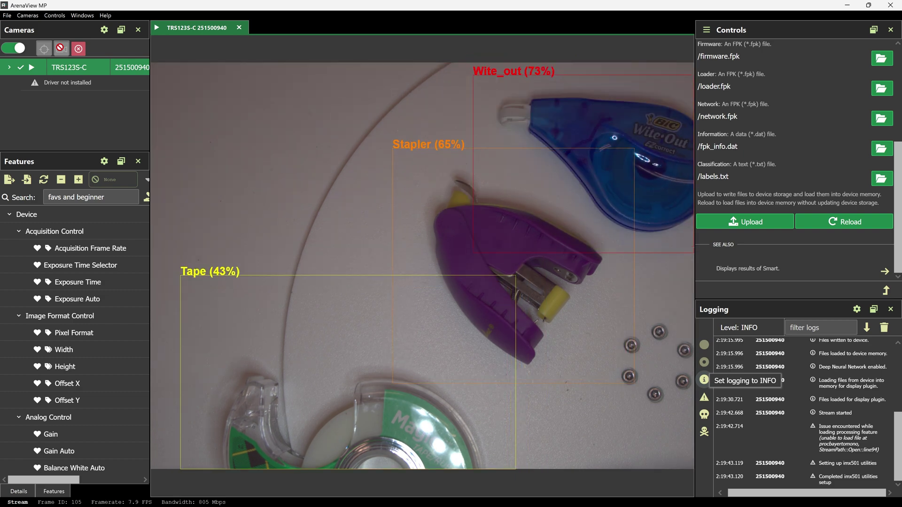
click(709, 34)
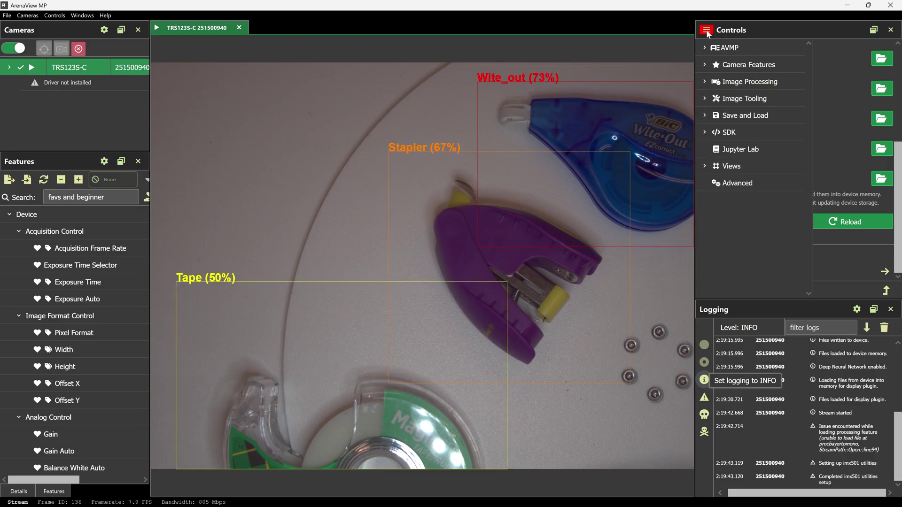
click(707, 83)
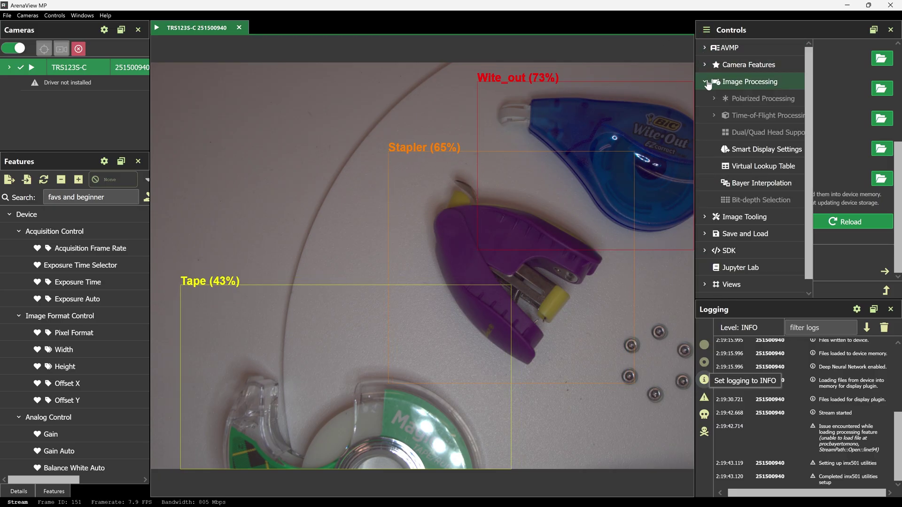
click(744, 150)
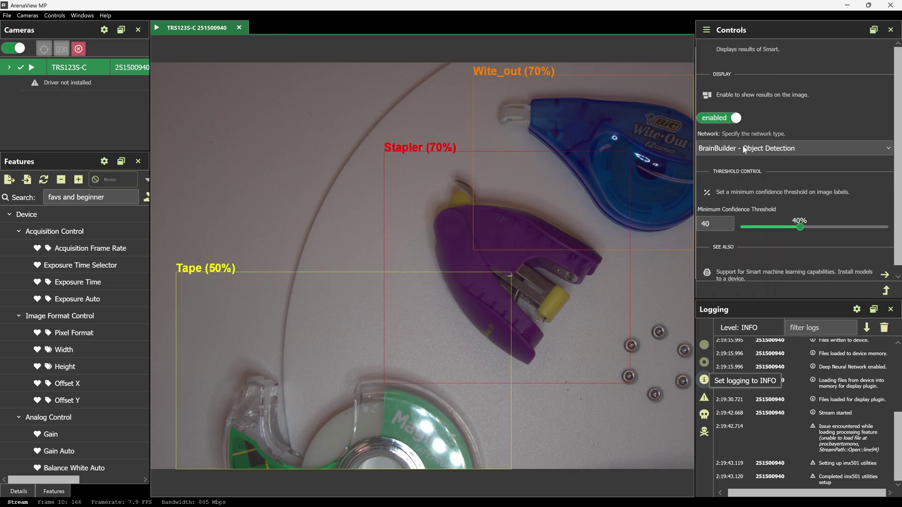
click(732, 120)
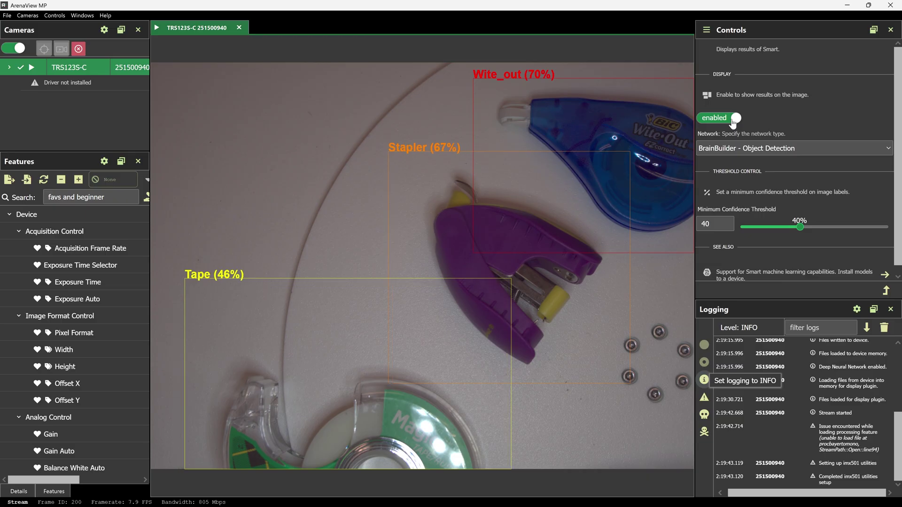
mouse_move(800, 229)
mouse_down()
mouse_move(770, 229)
mouse_move(800, 229)
mouse_up()
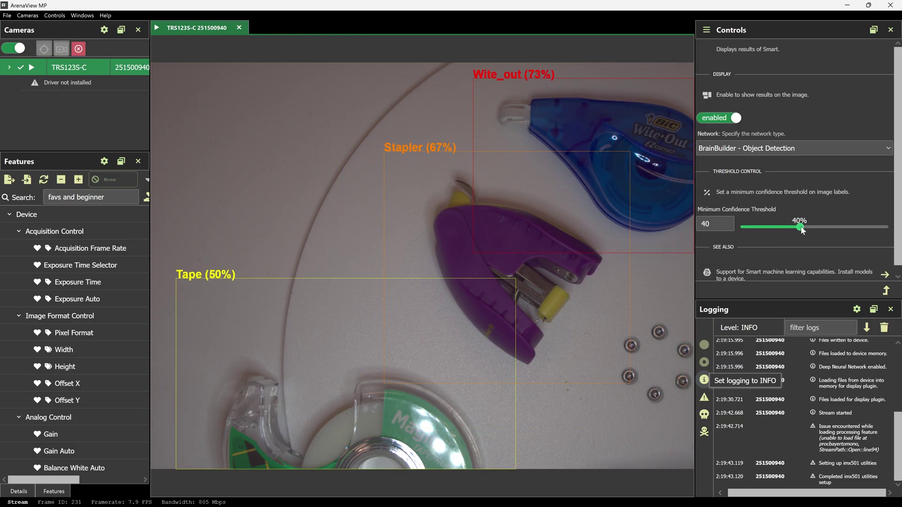